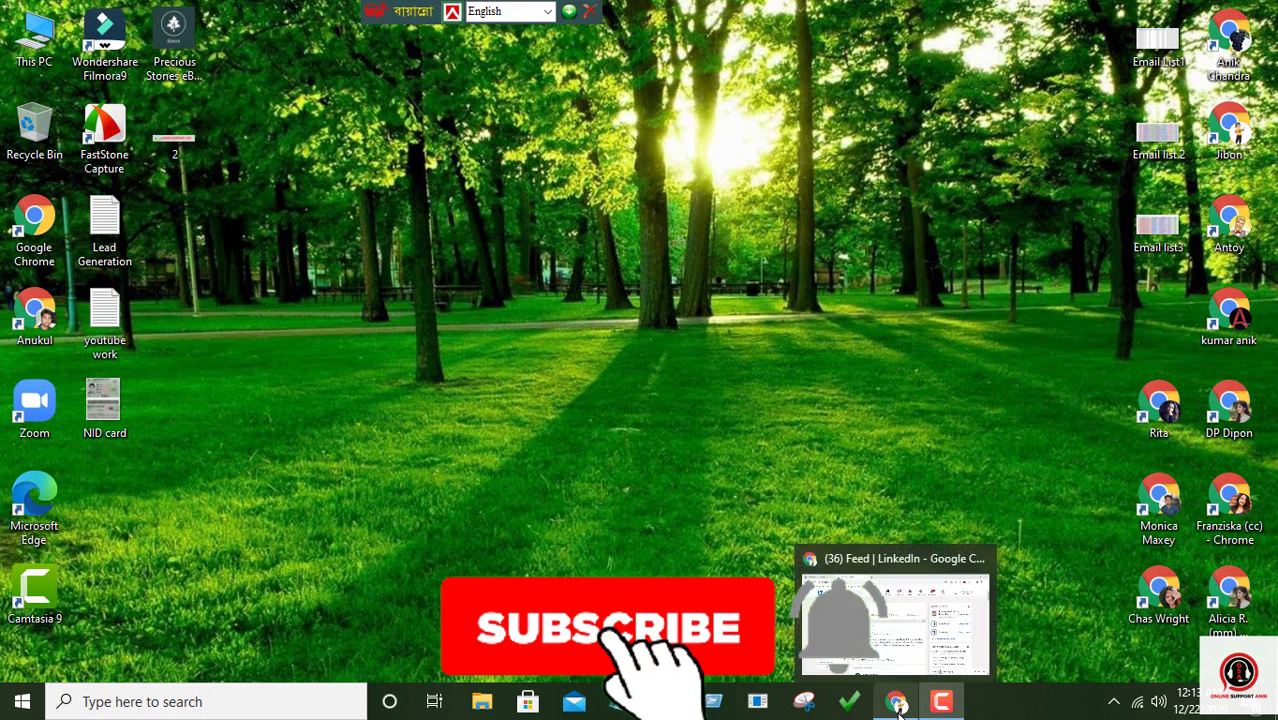
# - Switch to LinkedIn in Chrome and start creating a company page of the Small business type
pyautogui.click(898, 701)
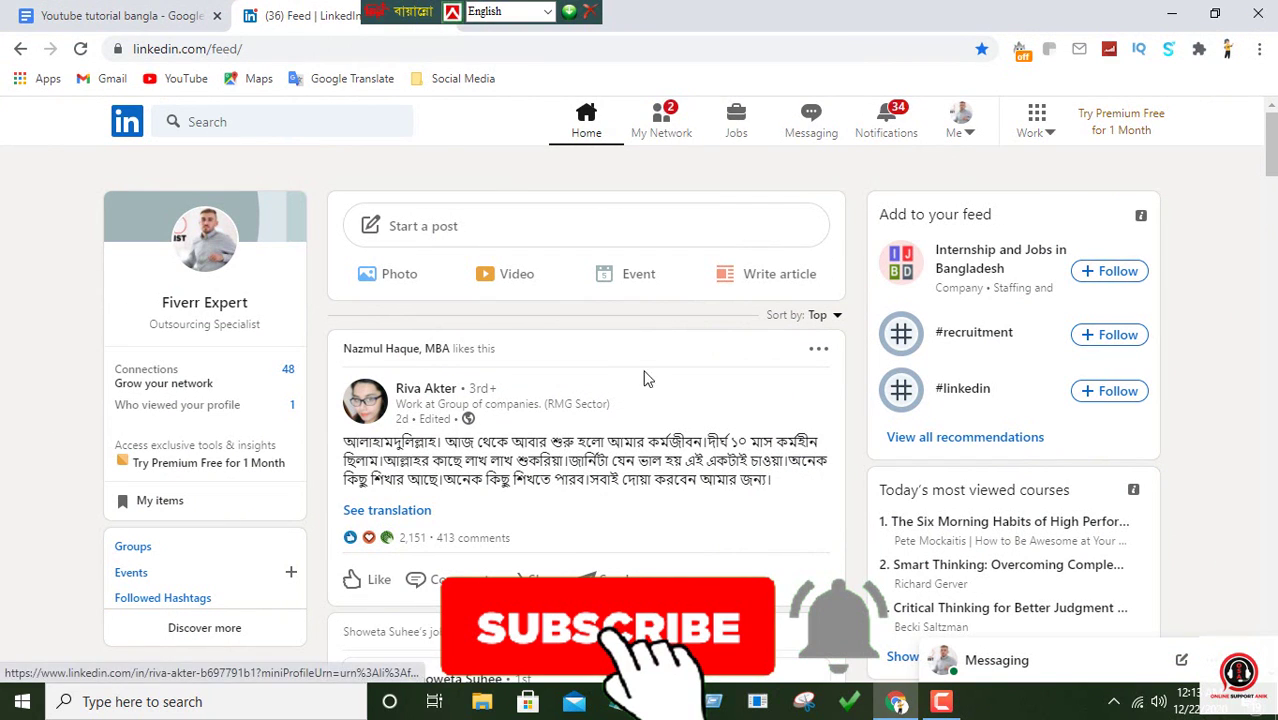
pyautogui.click(1037, 122)
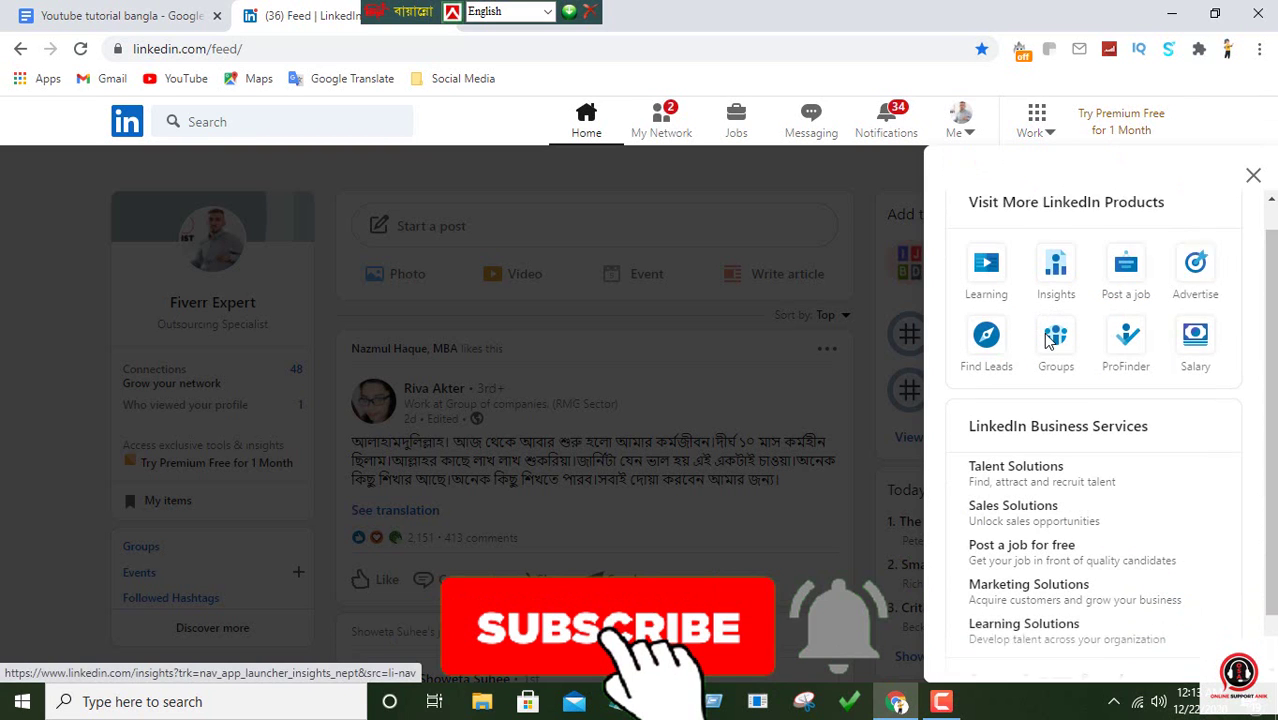
pyautogui.scroll(-2, 1048, 340)
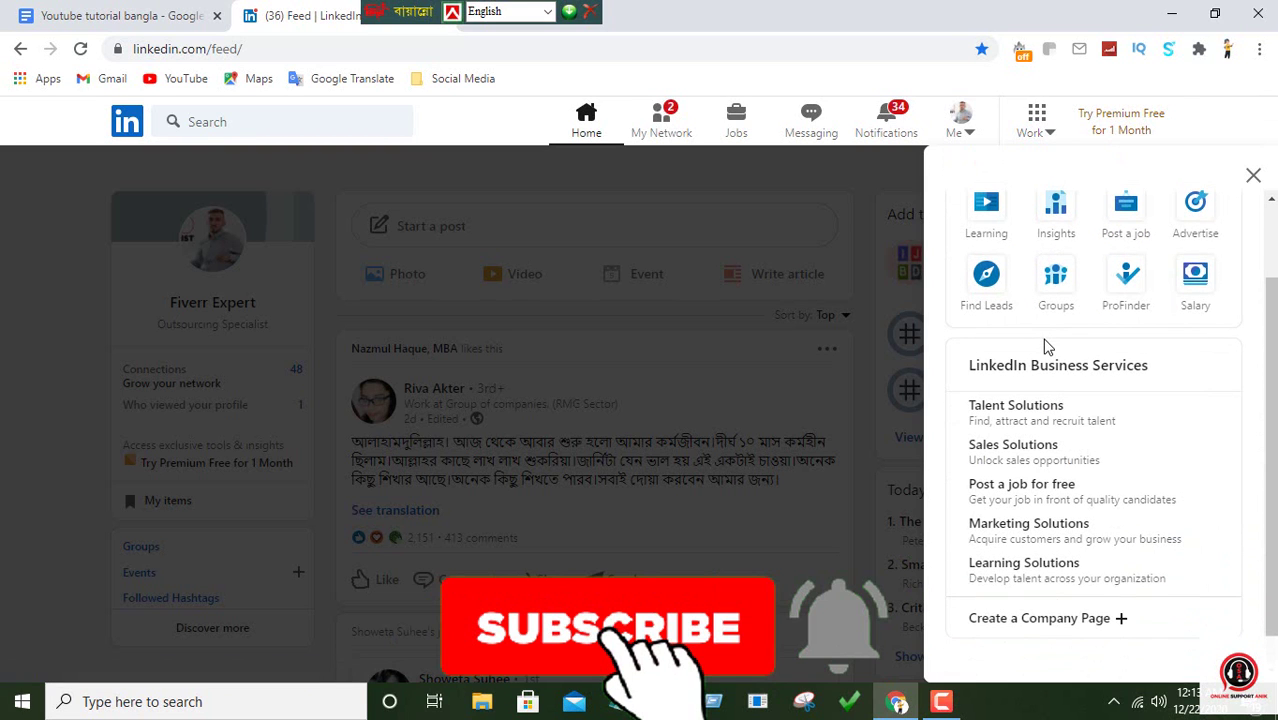
pyautogui.click(1040, 618)
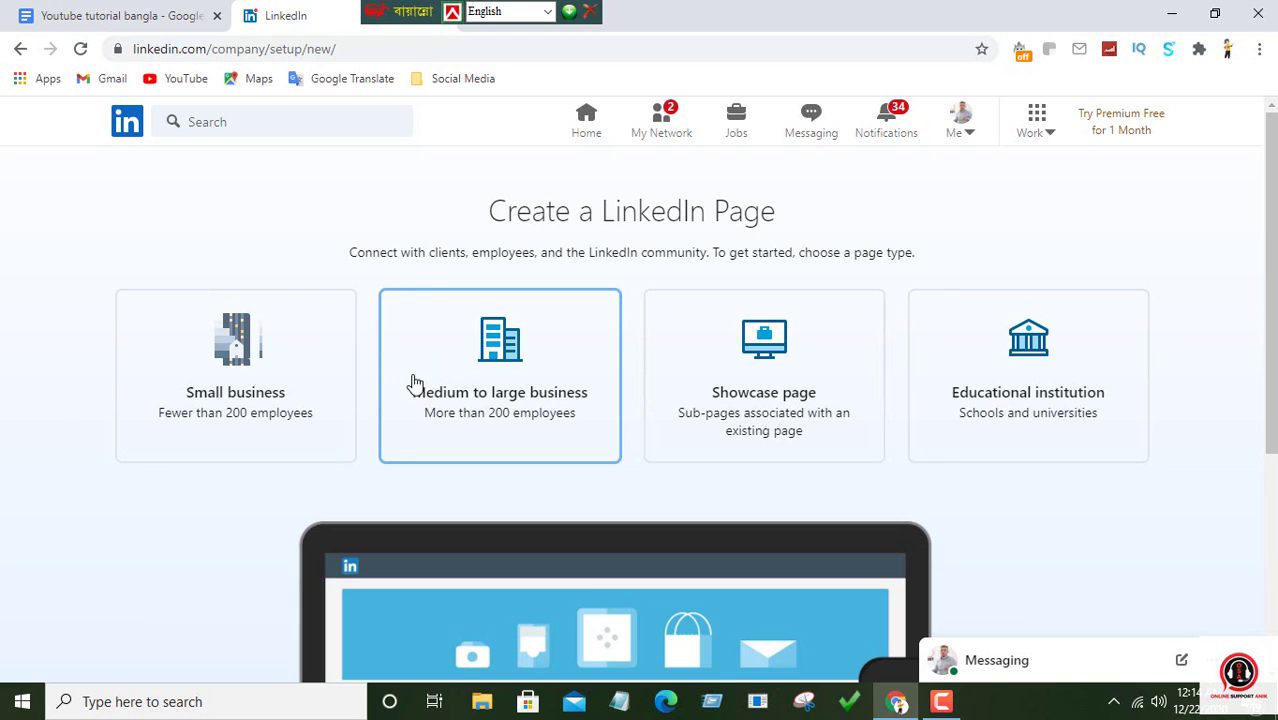
pyautogui.click(244, 384)
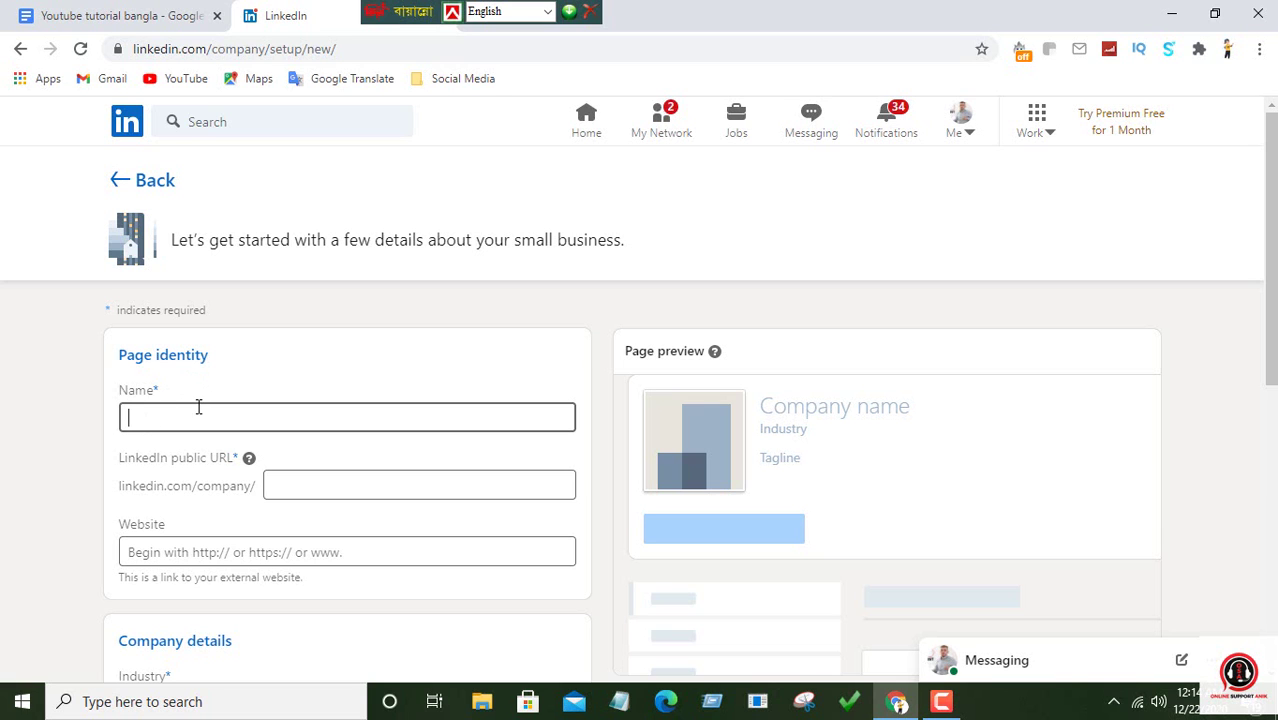
# - Copy the company name "Simon Company US" from the Youtube tutorial bangla document into the page's Name field
pyautogui.click(95, 12)
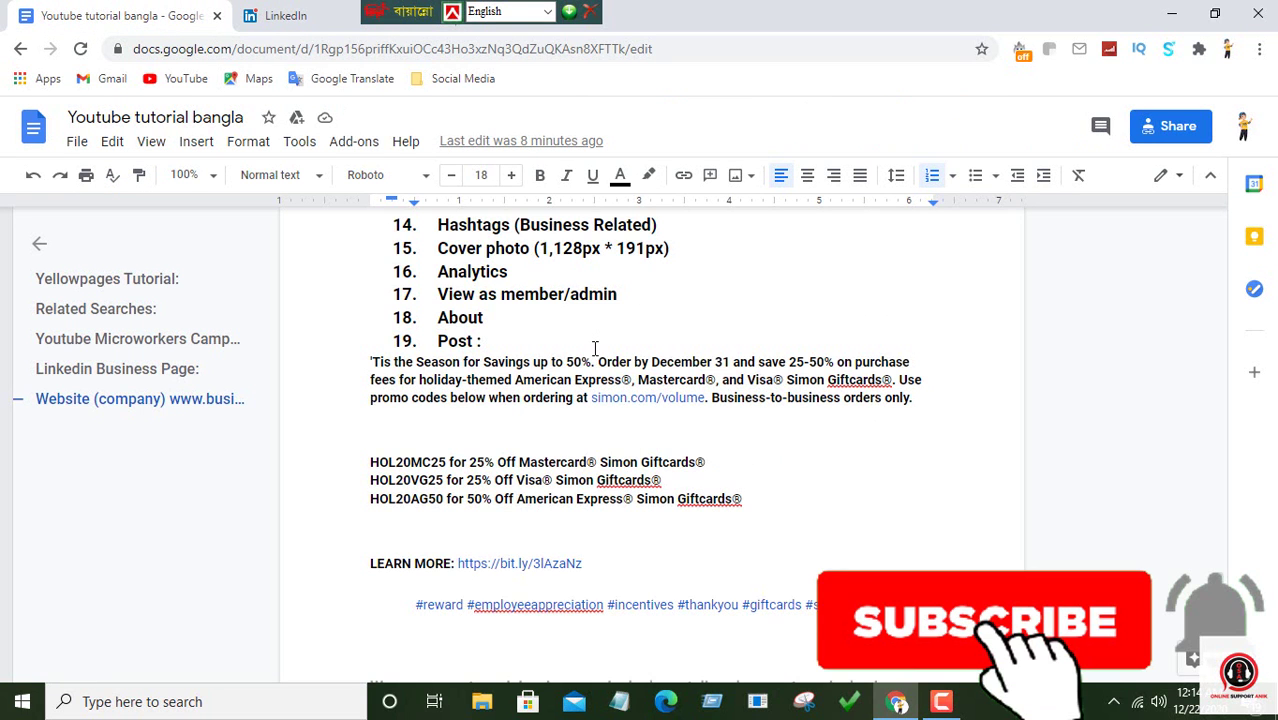
pyautogui.scroll(10, 630, 300)
pyautogui.scroll(3, 593, 350)
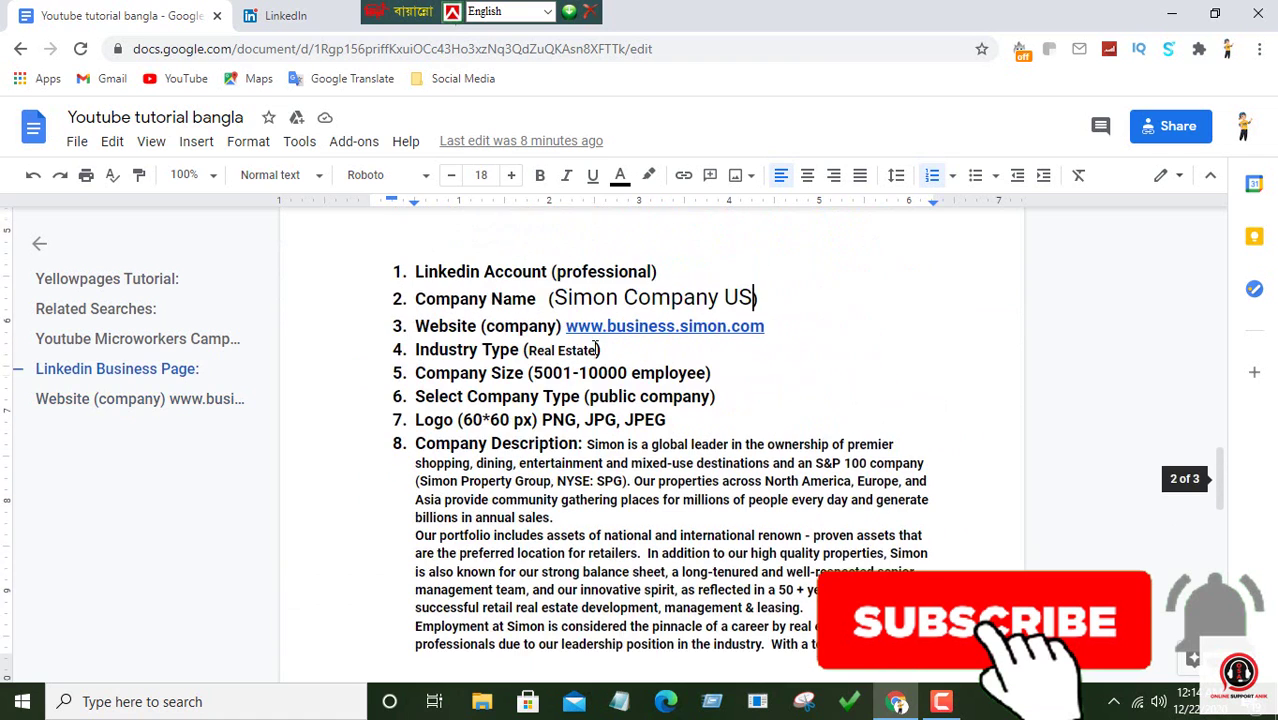
pyautogui.moveTo(554, 391); pyautogui.dragTo(750, 392)
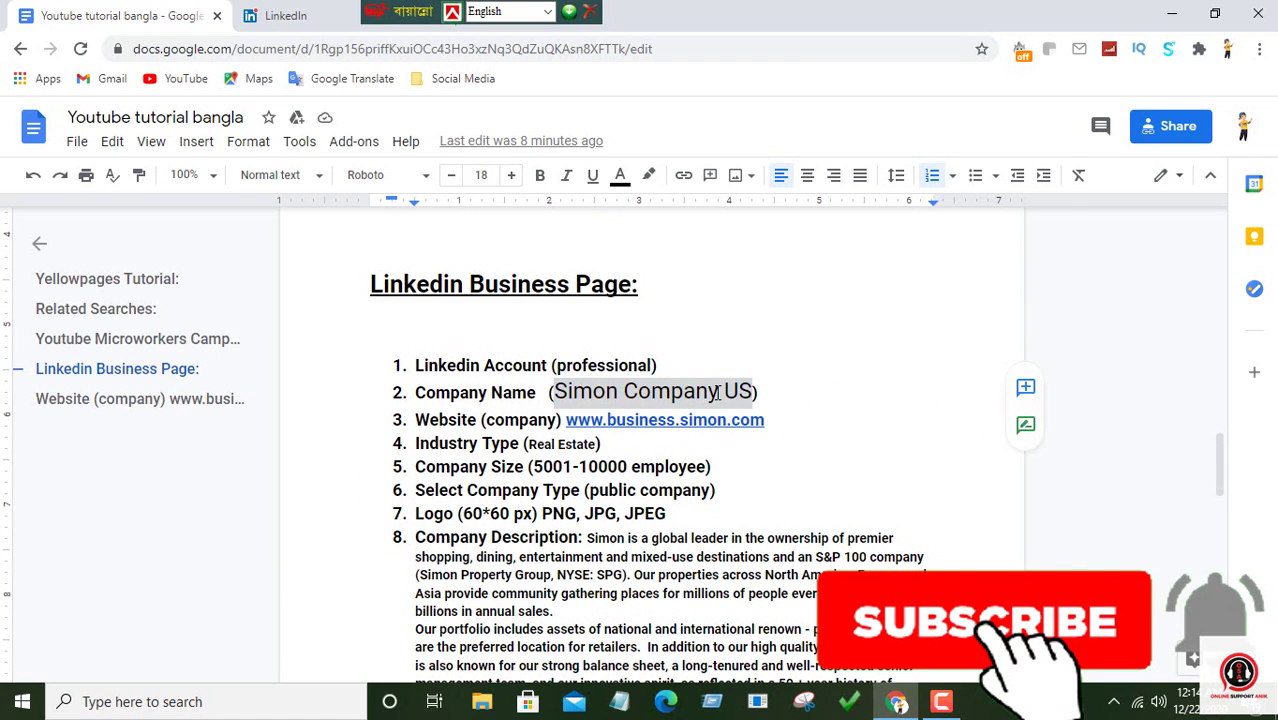
pyautogui.rightClick(717, 391)
pyautogui.click(764, 200)
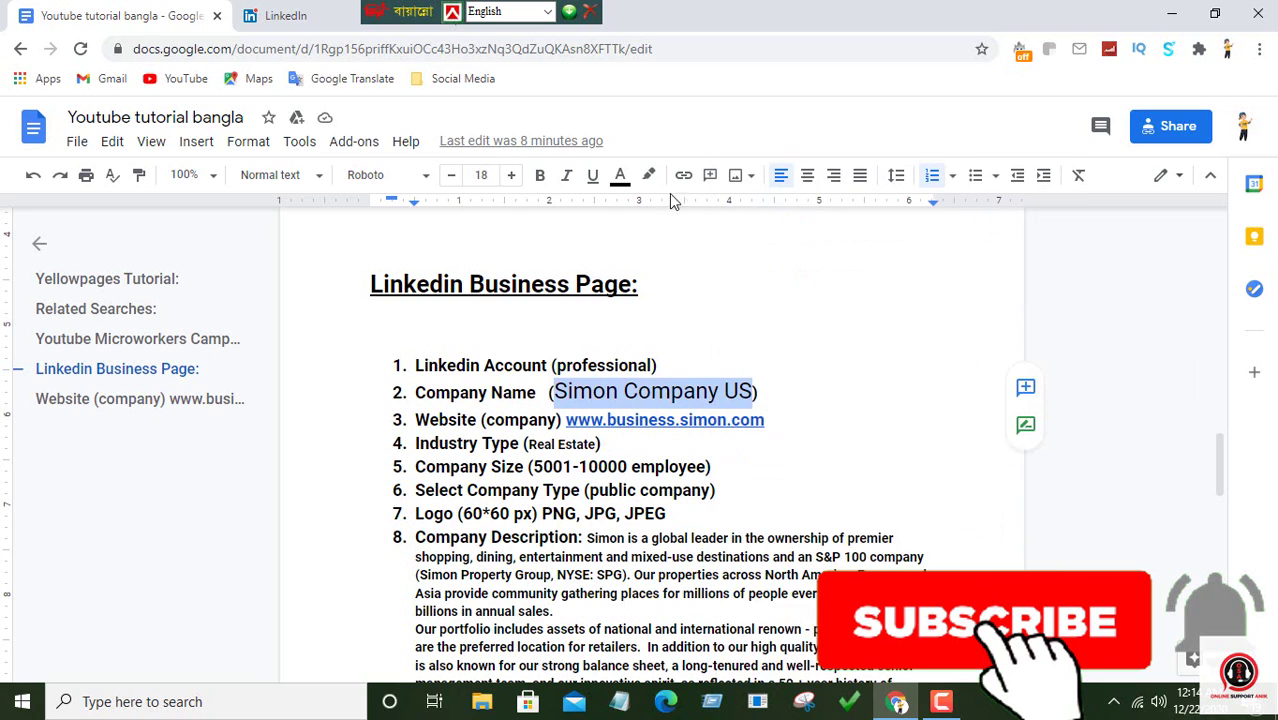
pyautogui.click(302, 12)
pyautogui.click(262, 411)
pyautogui.rightClick(252, 415)
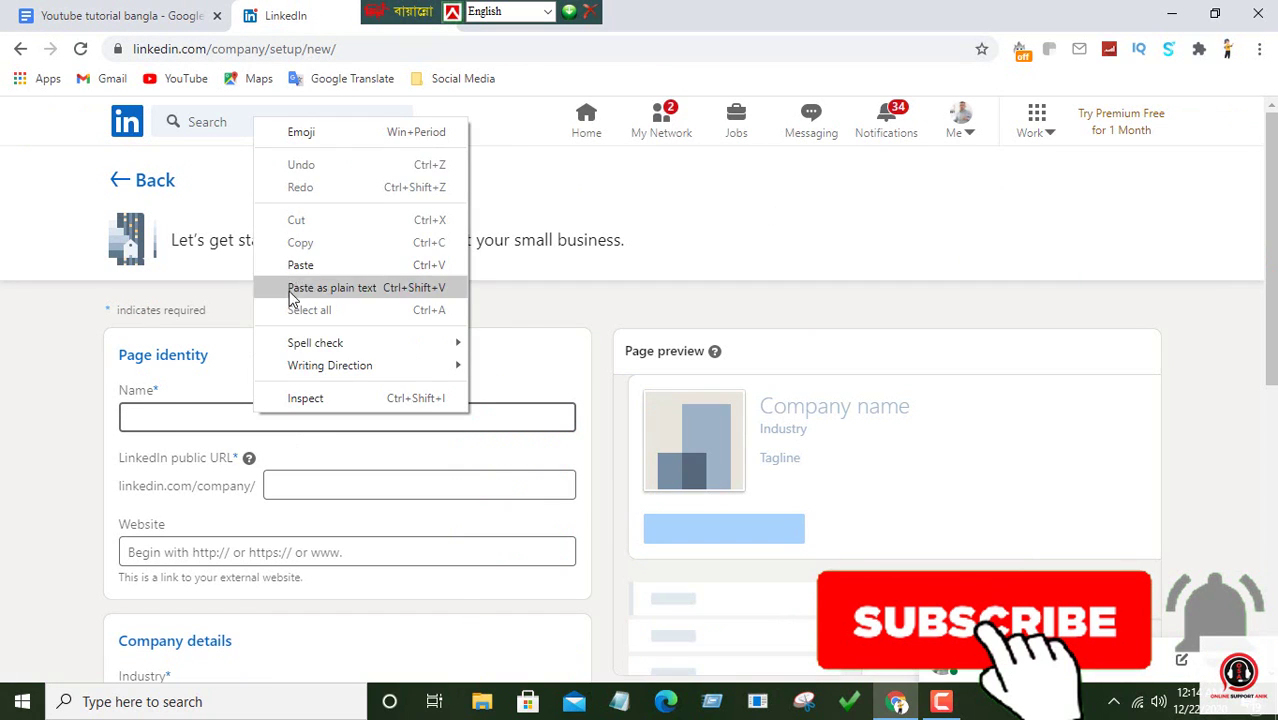
pyautogui.click(294, 263)
pyautogui.click(400, 12)
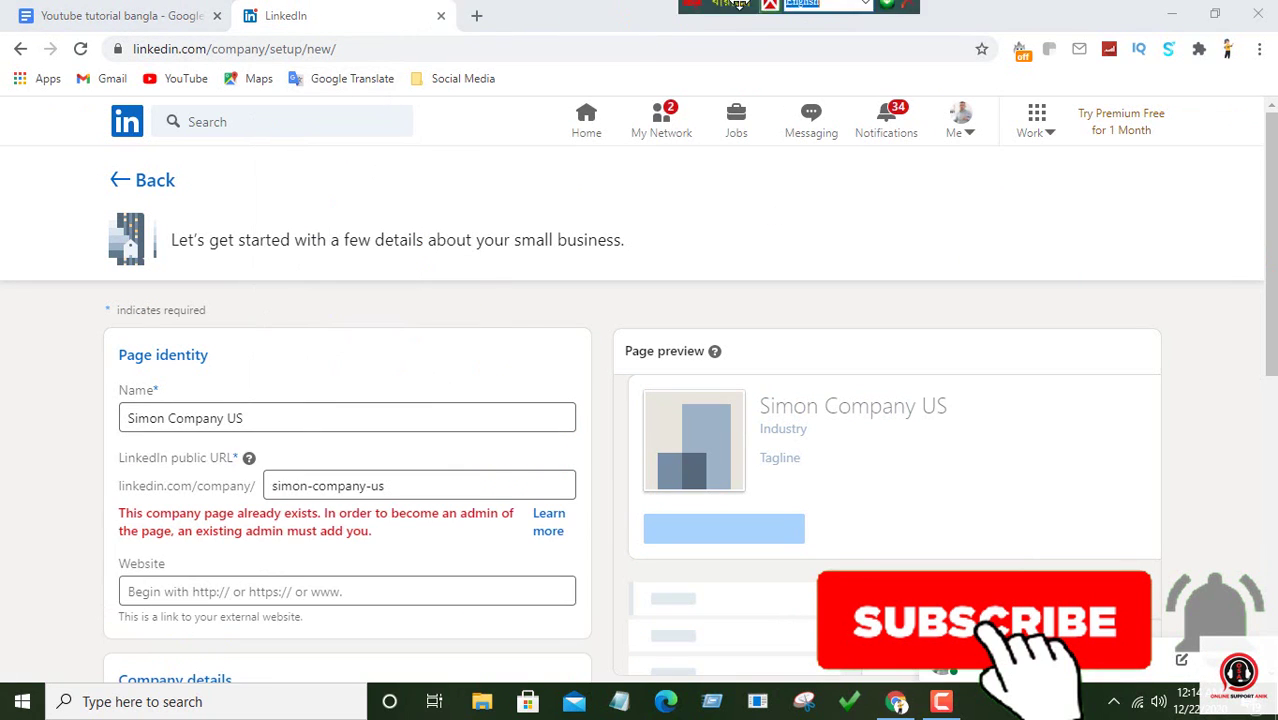
# - Shorten the page name to "Simon Company U"
pyautogui.click(240, 418)
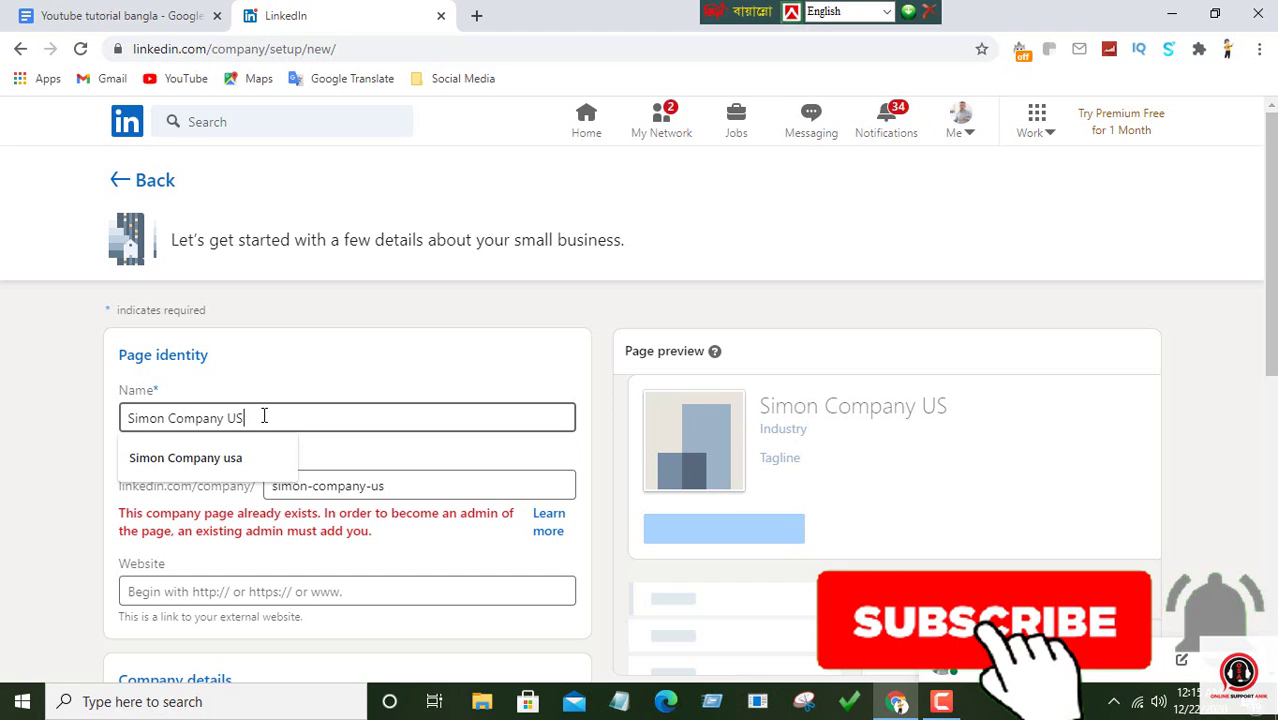
pyautogui.press('BackSpace')
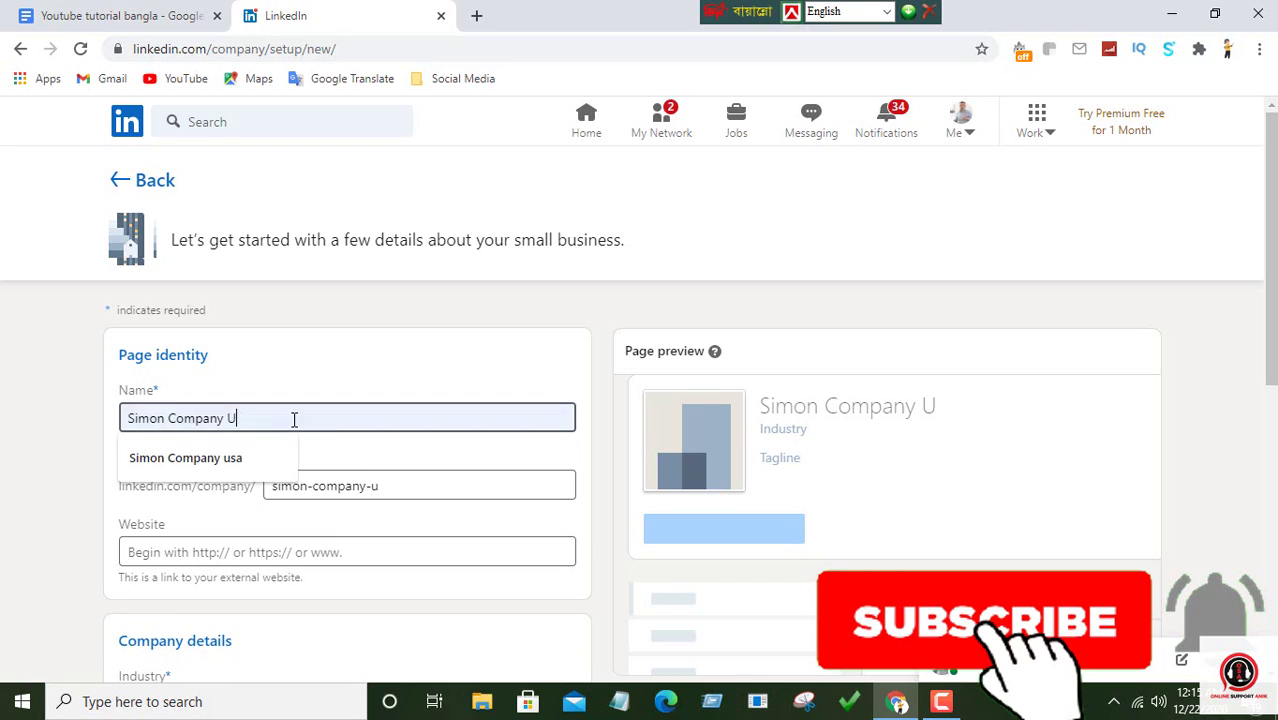
pyautogui.scroll(-1, 390, 461)
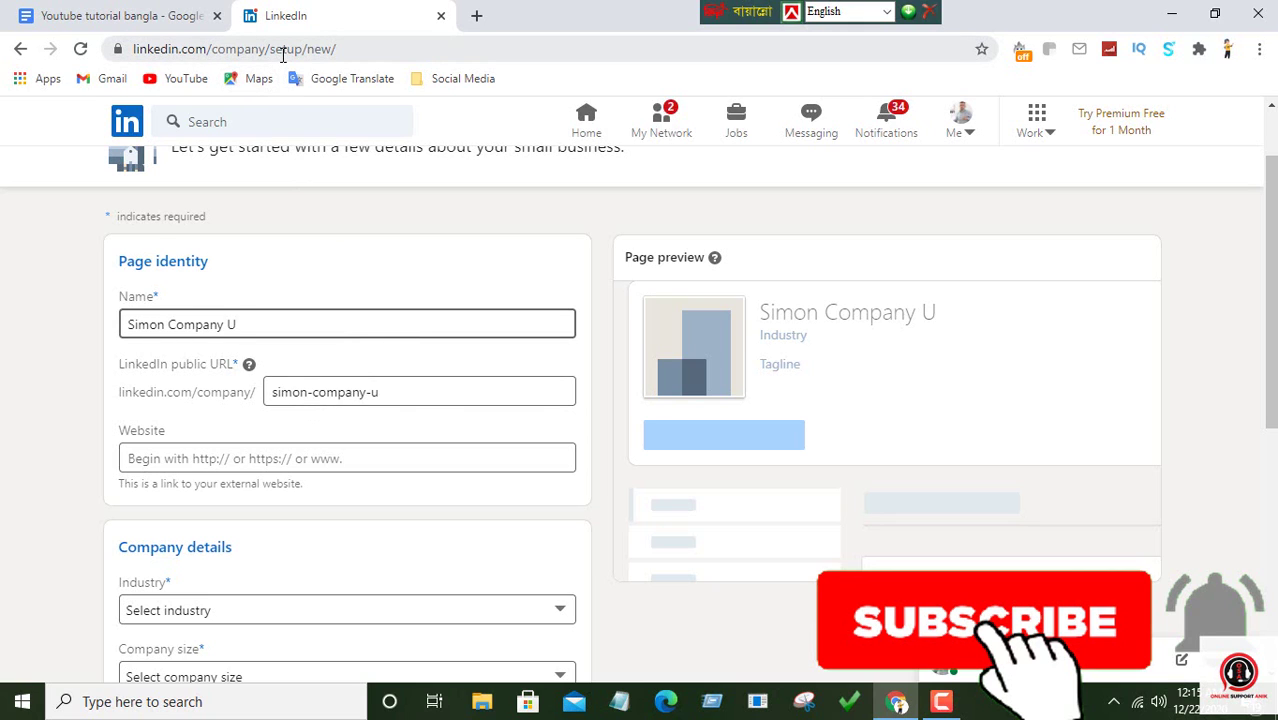
pyautogui.scroll(-1, 350, 330)
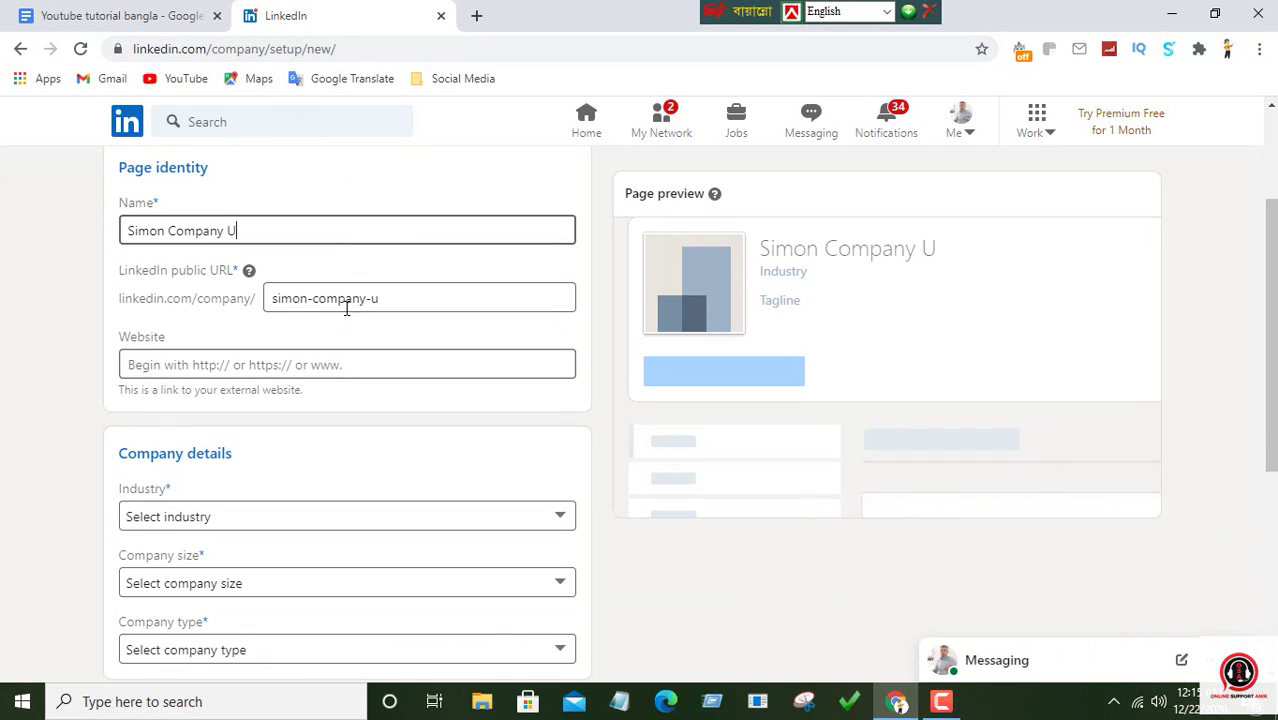
pyautogui.click(147, 362)
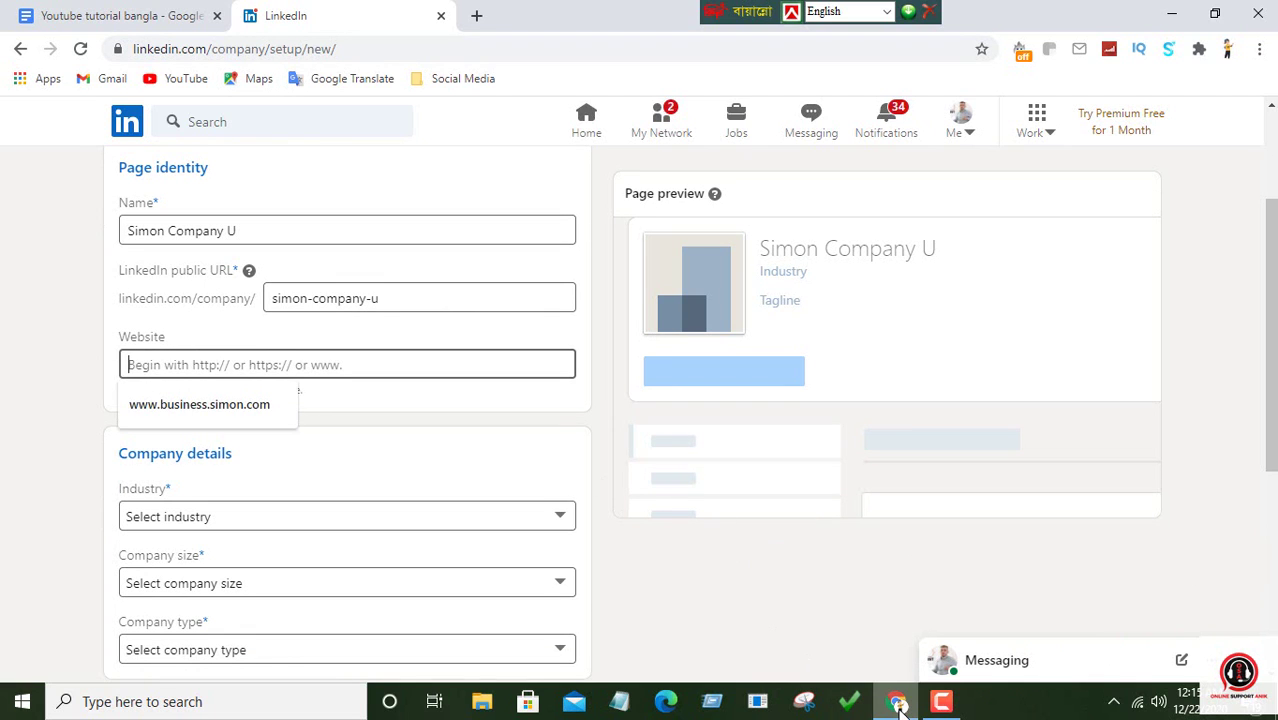
pyautogui.click(120, 15)
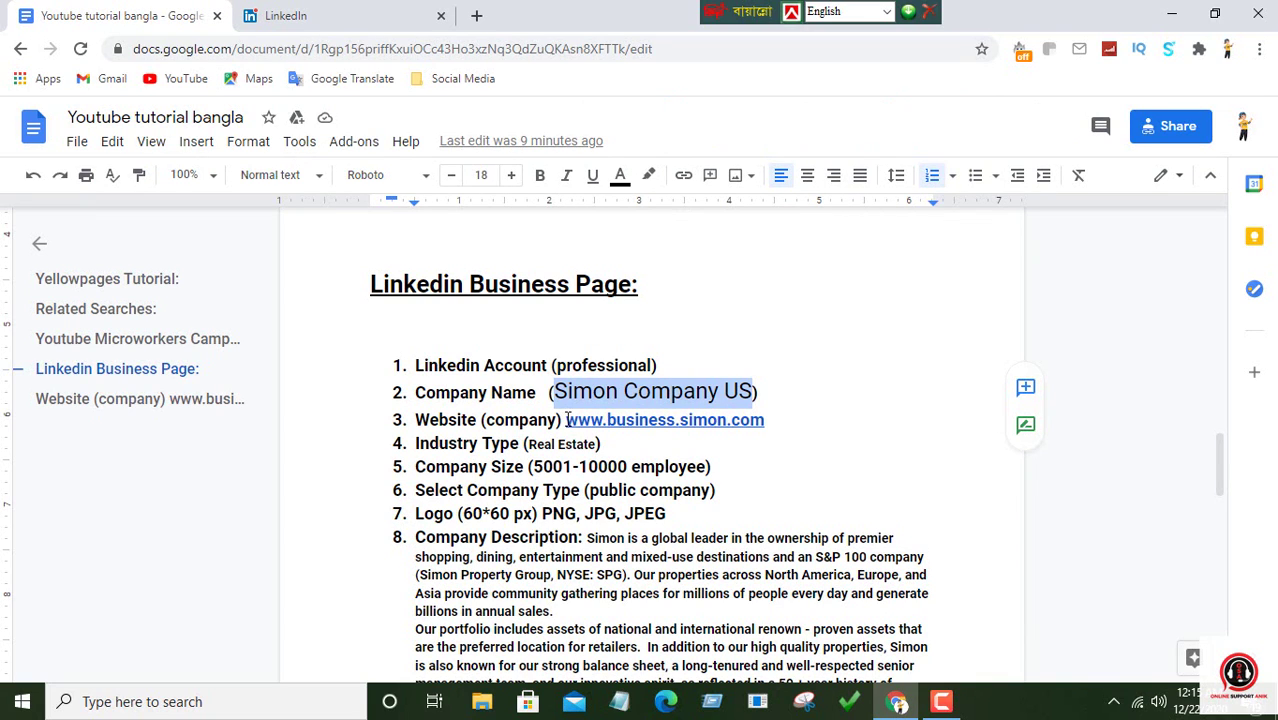
pyautogui.moveTo(567, 420); pyautogui.dragTo(776, 422)
pyautogui.rightClick(741, 420)
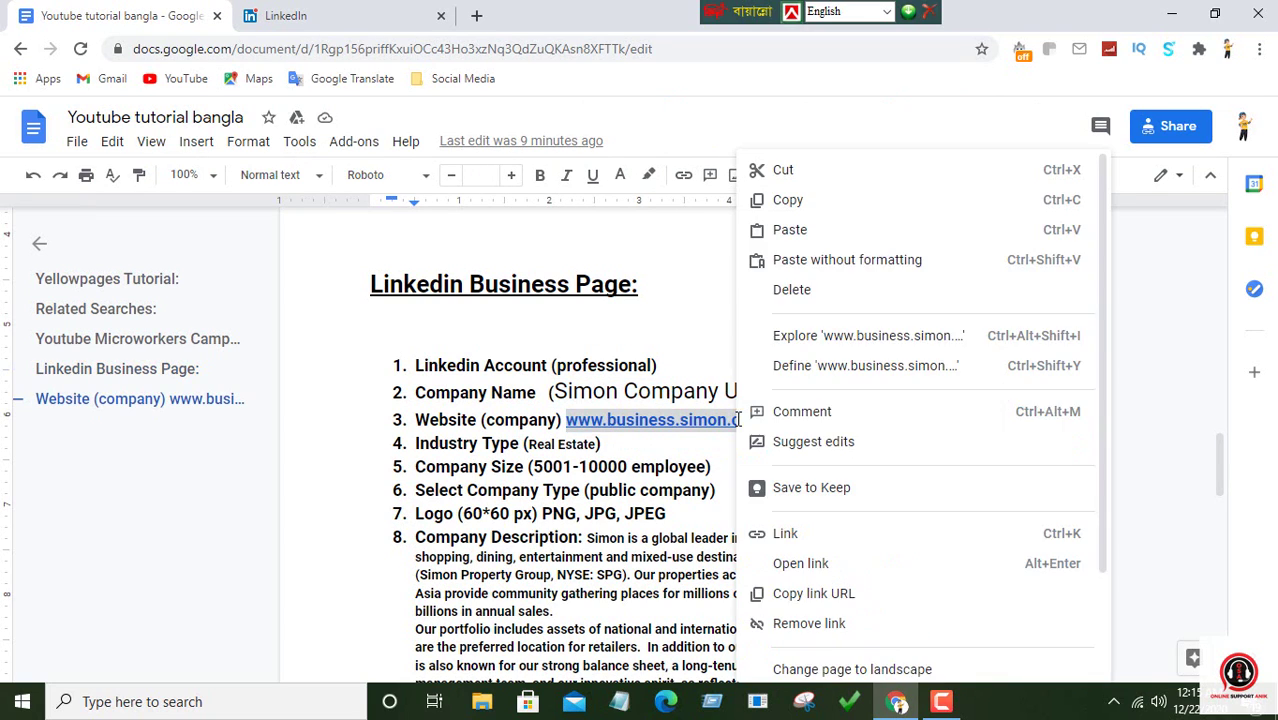
pyautogui.click(790, 200)
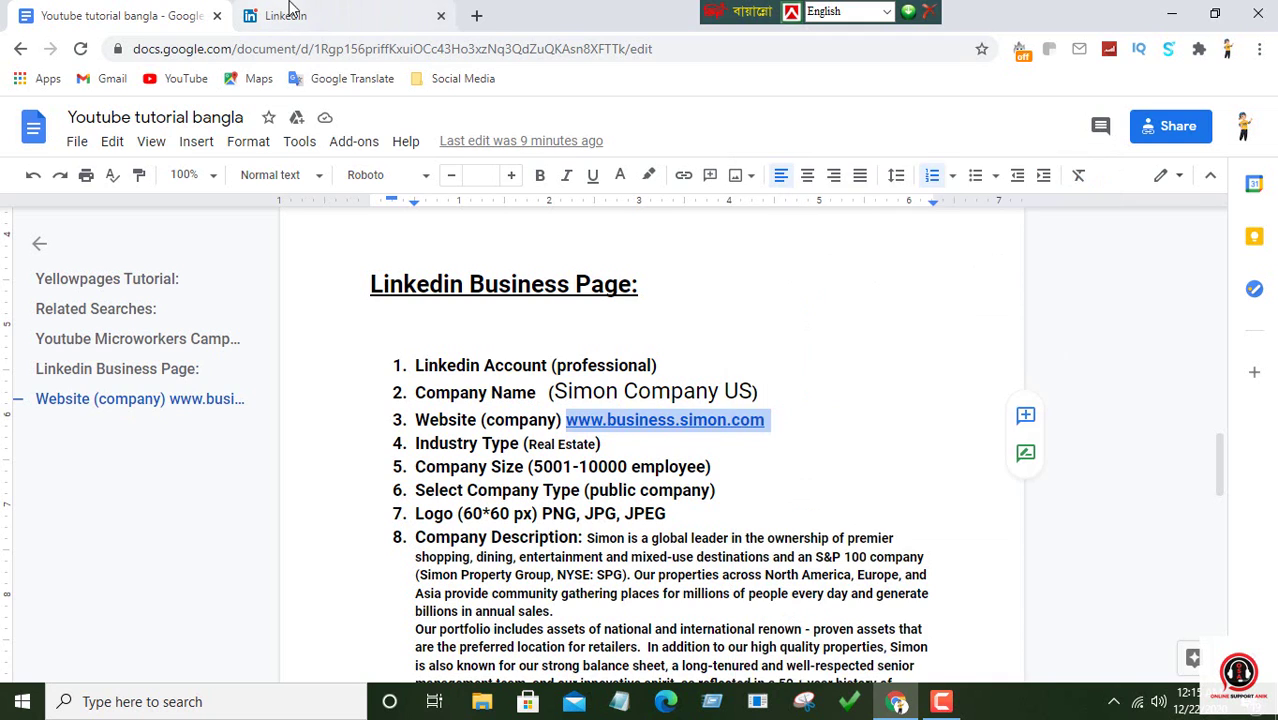
pyautogui.click(288, 14)
pyautogui.rightClick(193, 363)
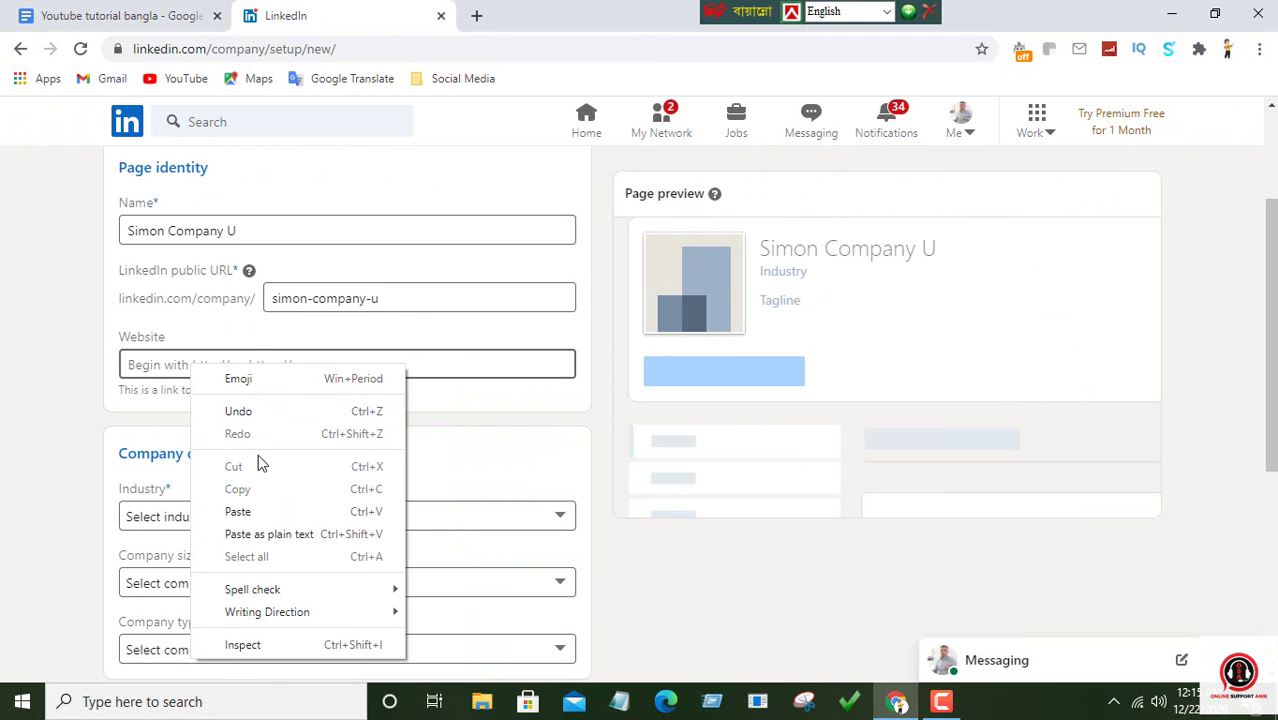
pyautogui.click(256, 509)
# - Set the company's industry to Real Estate
pyautogui.scroll(-1, 283, 375)
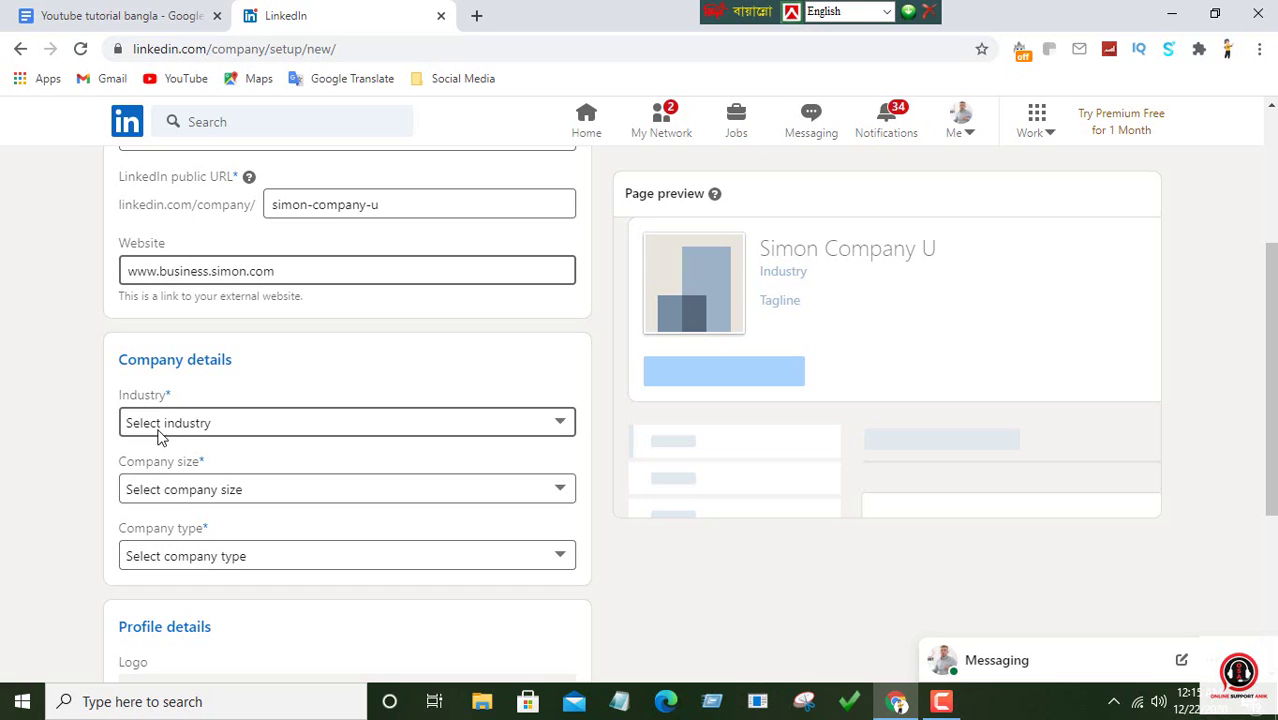
pyautogui.click(528, 434)
pyautogui.scroll(-1, 251, 177)
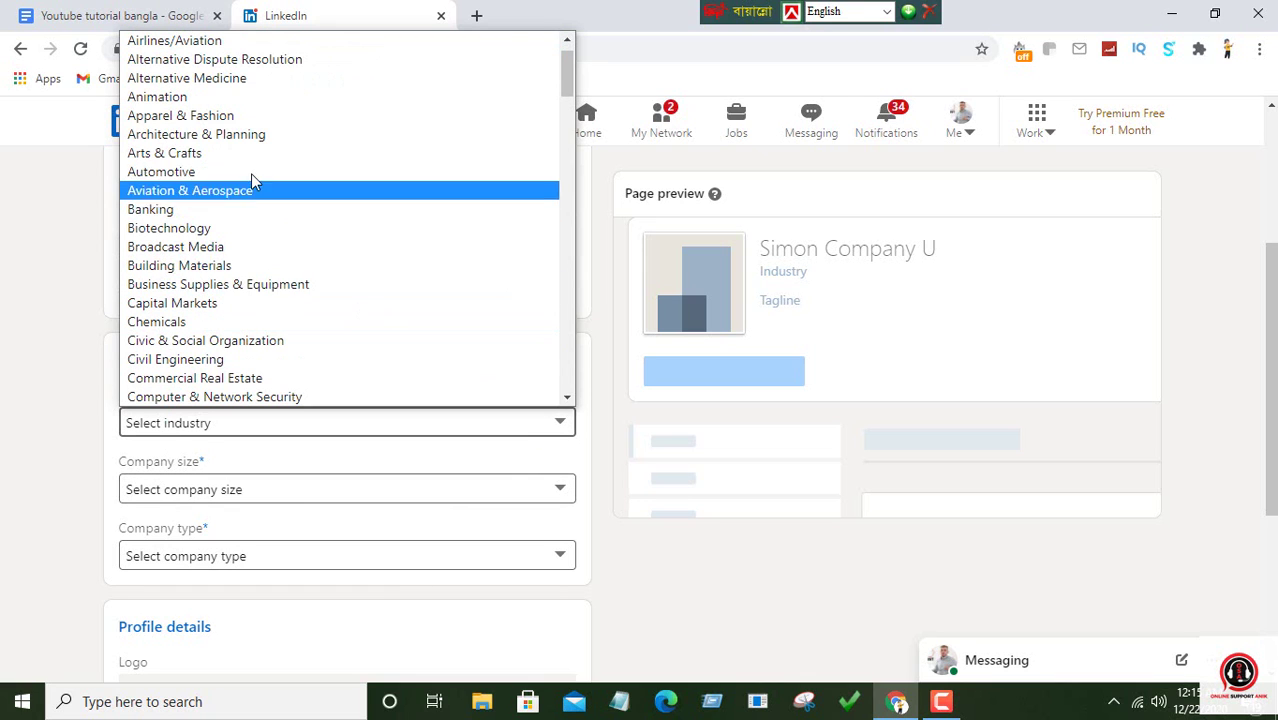
pyautogui.scroll(1, 294, 226)
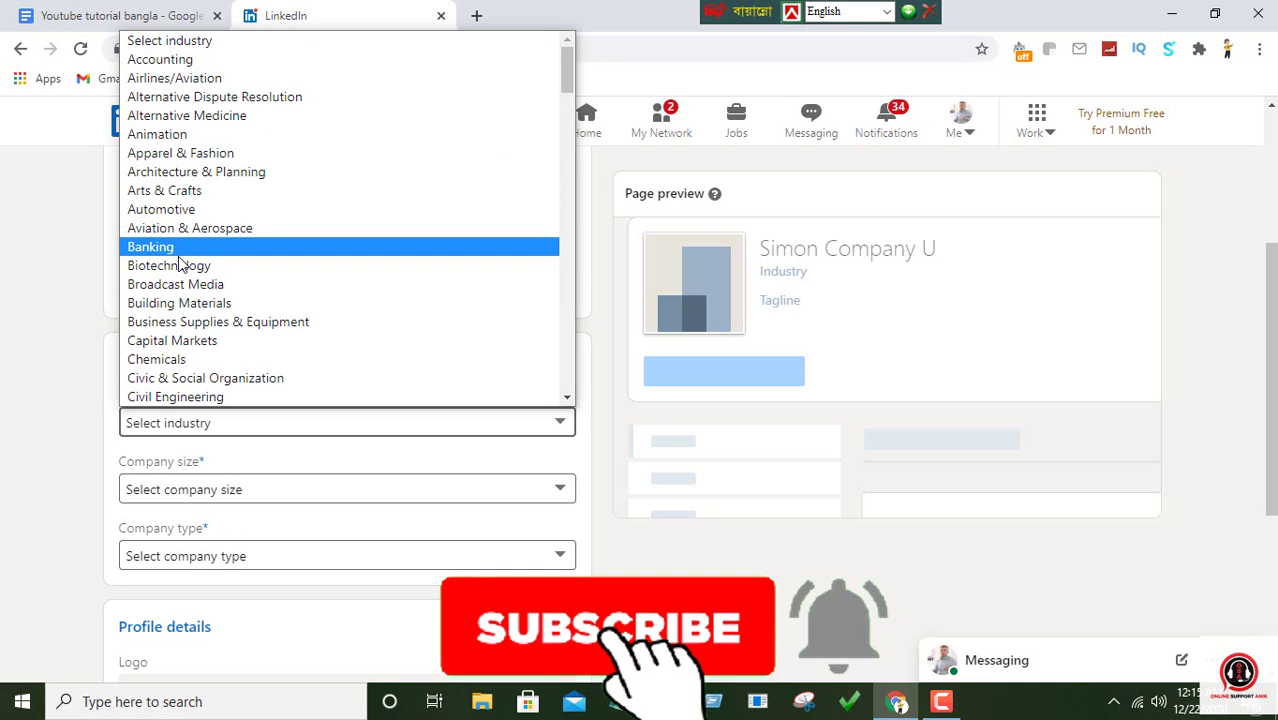
pyautogui.scroll(-2, 190, 262)
pyautogui.scroll(-2, 250, 292)
pyautogui.scroll(-4, 194, 283)
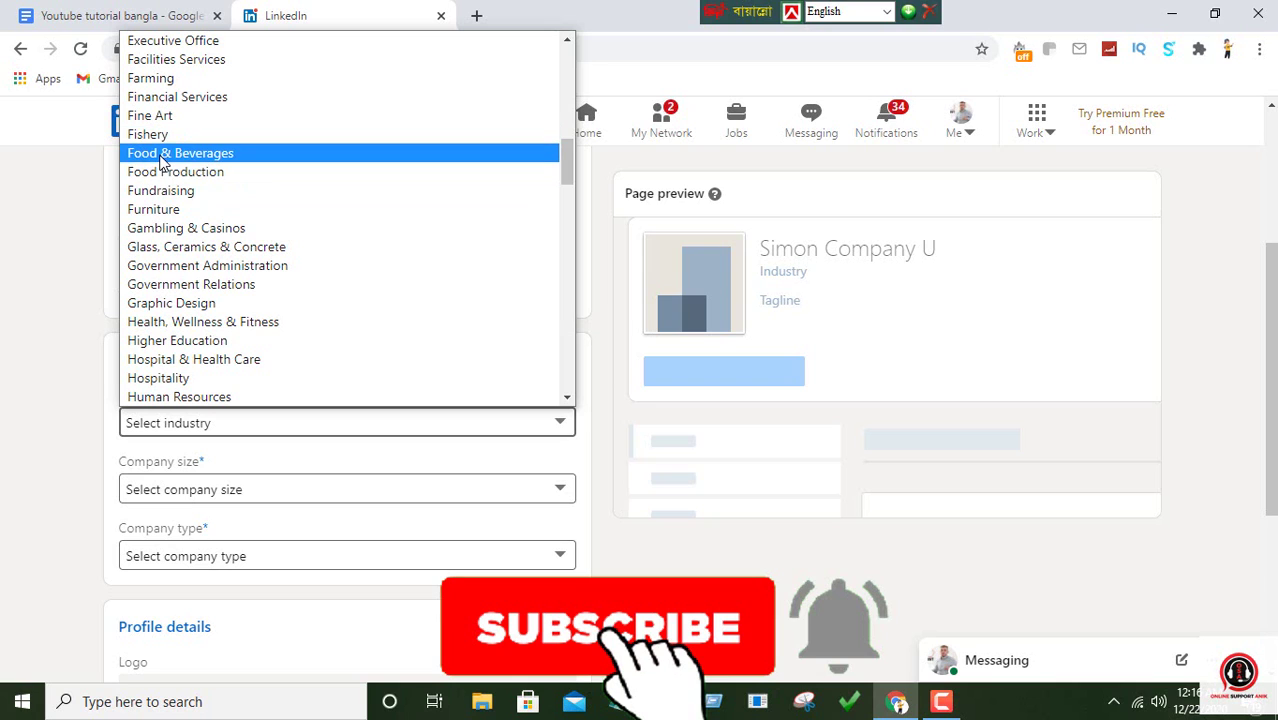
pyautogui.scroll(-2, 212, 175)
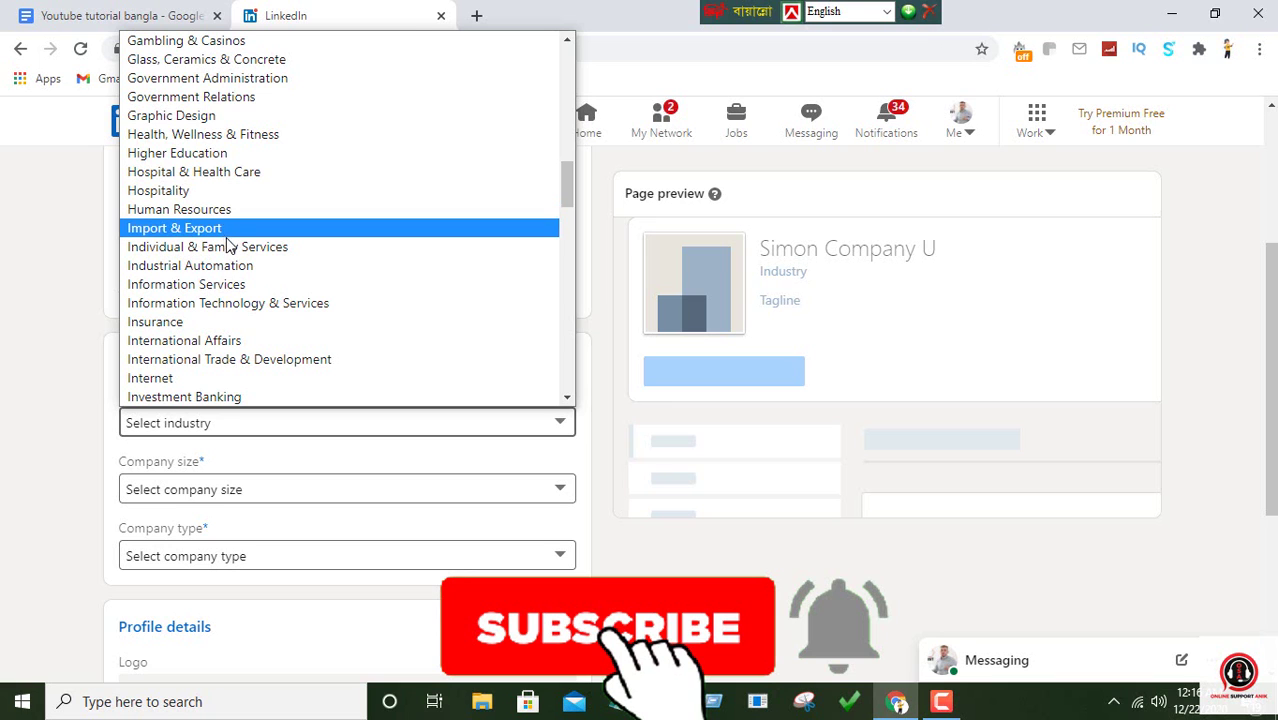
pyautogui.scroll(-4, 229, 245)
pyautogui.scroll(-6, 229, 247)
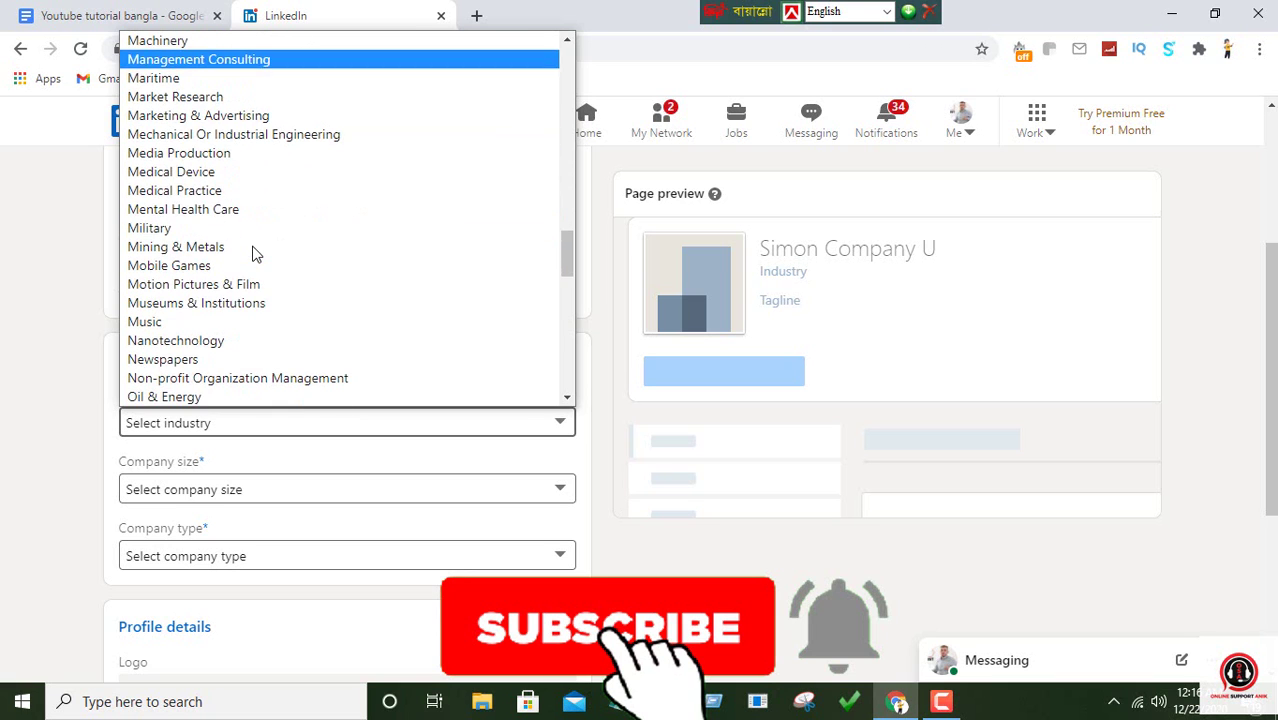
pyautogui.scroll(-5, 248, 251)
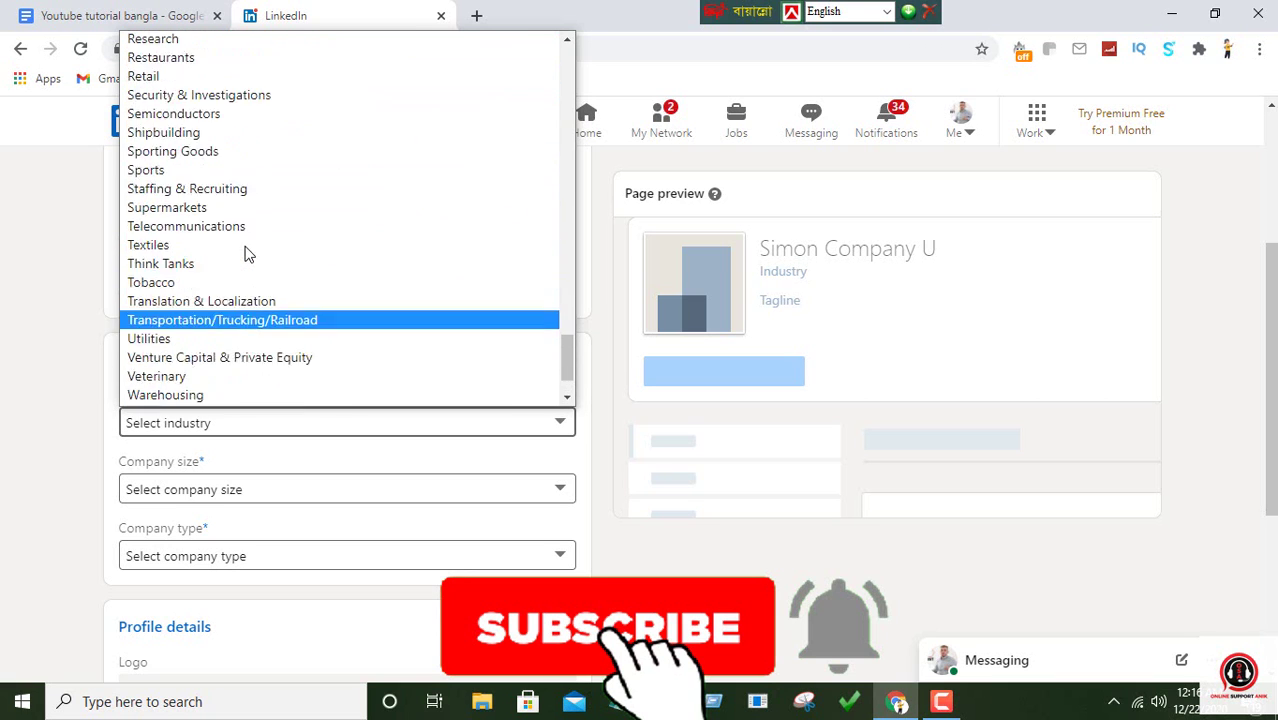
pyautogui.scroll(4, 245, 251)
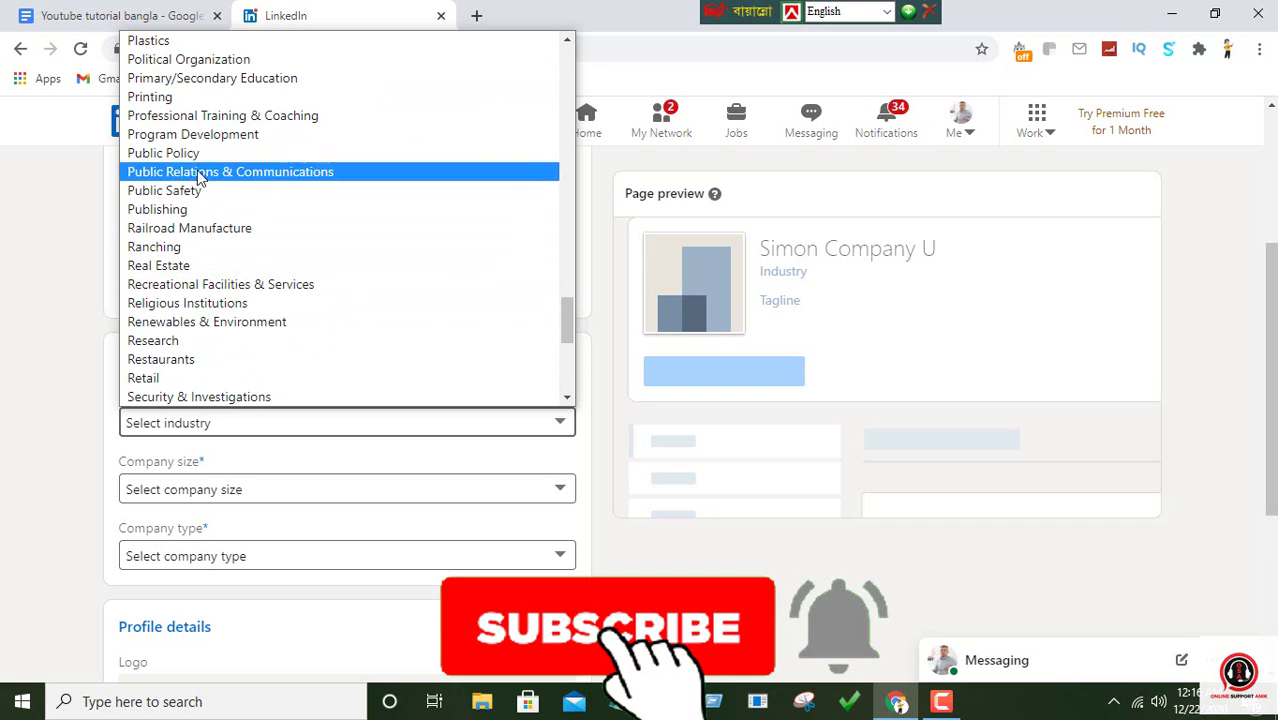
pyautogui.click(160, 265)
# - Set the company size to 11–50 employees and the company type to Public company
pyautogui.scroll(-2, 244, 362)
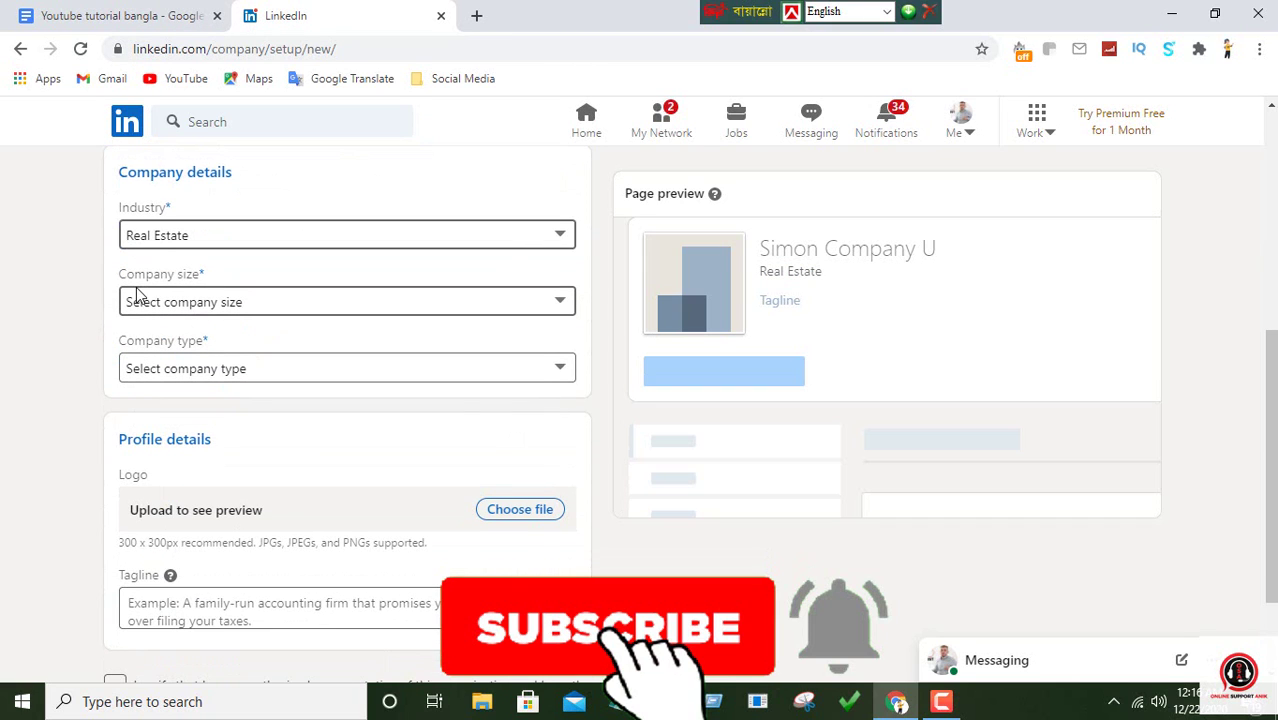
pyautogui.click(242, 303)
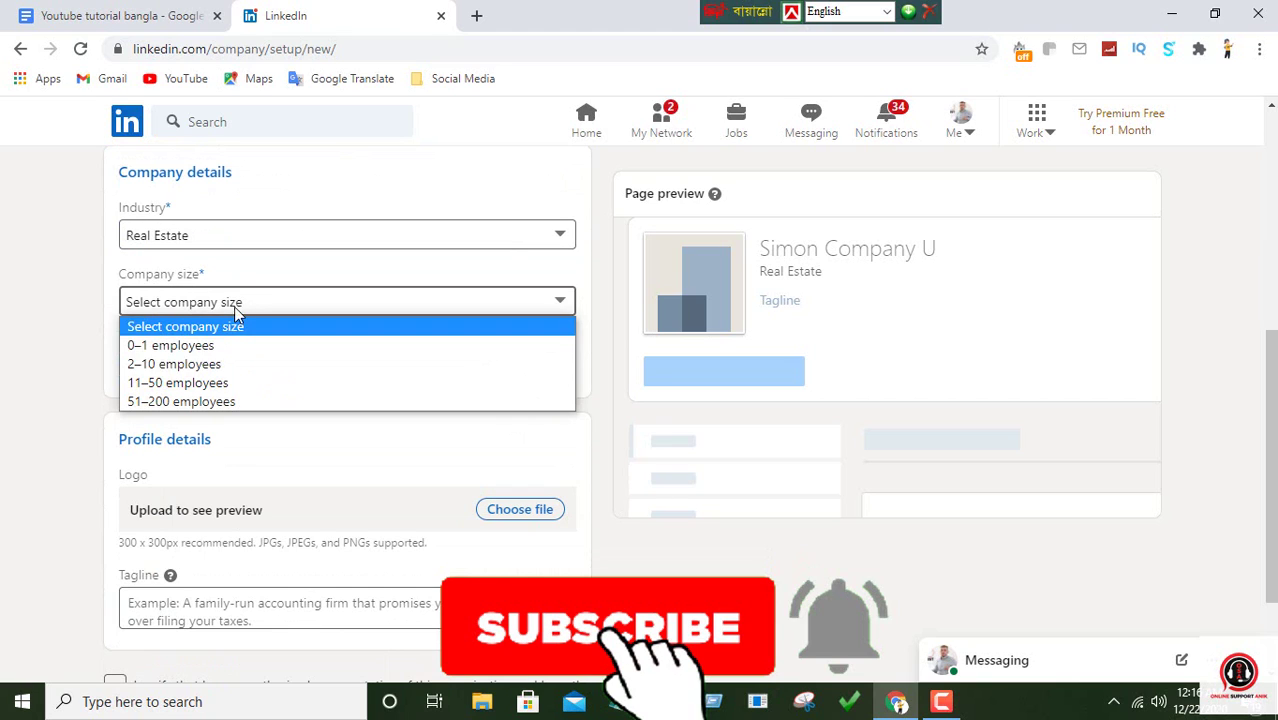
pyautogui.click(158, 388)
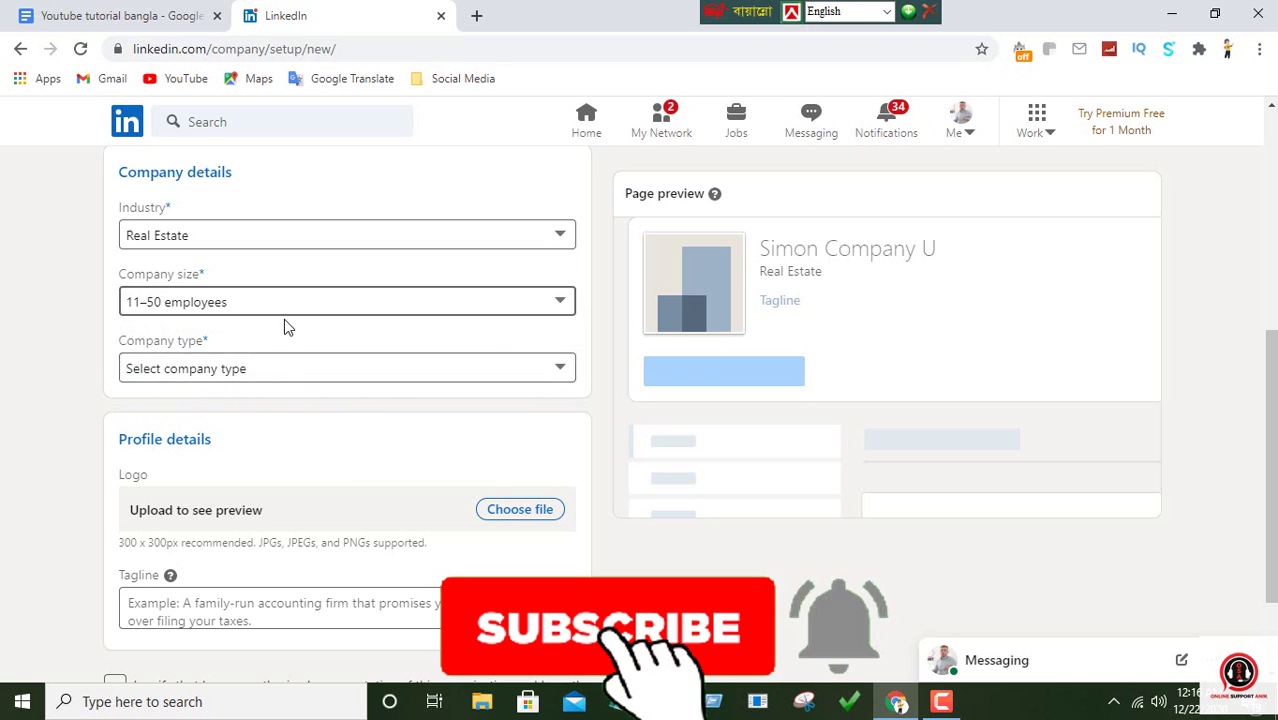
pyautogui.scroll(-1, 285, 319)
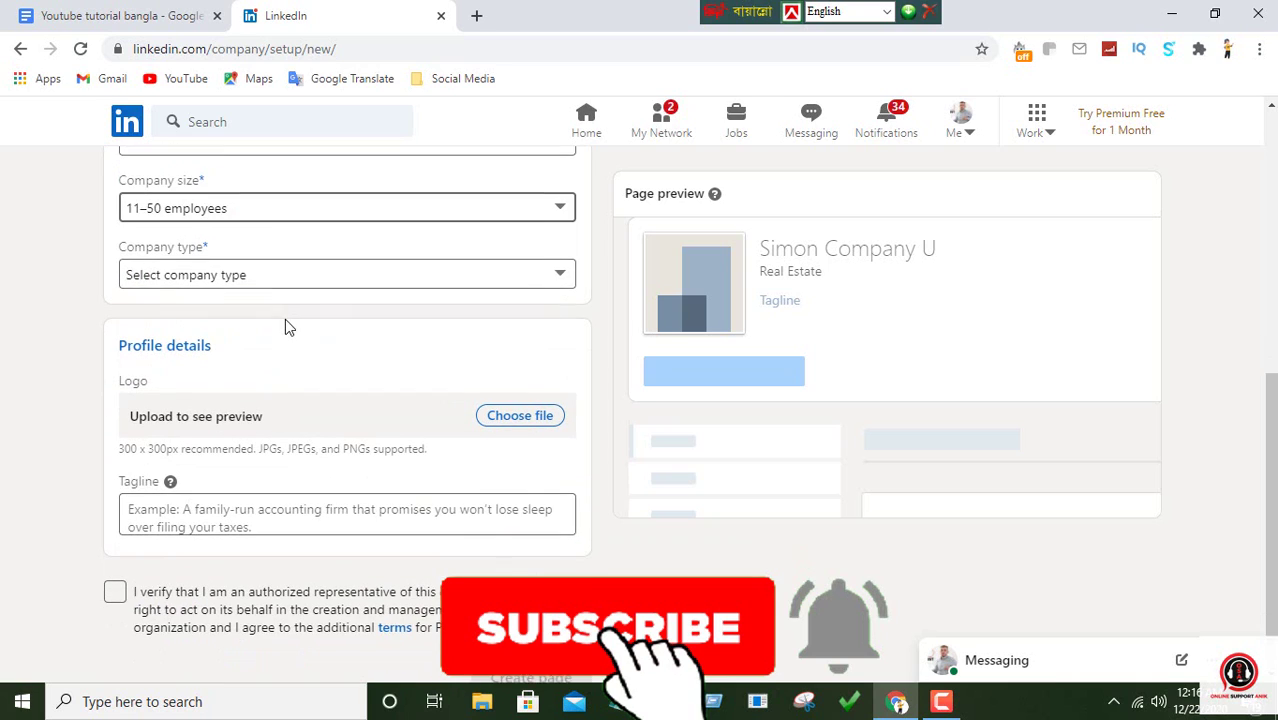
pyautogui.click(222, 276)
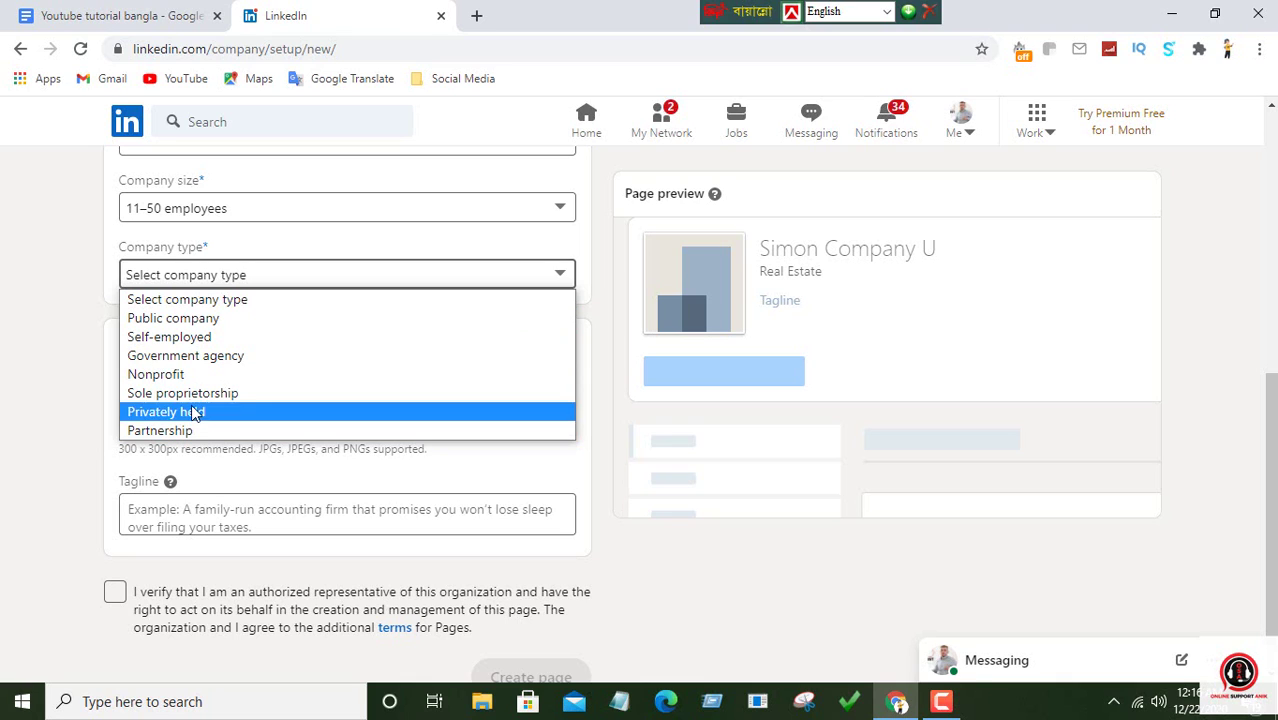
pyautogui.click(195, 317)
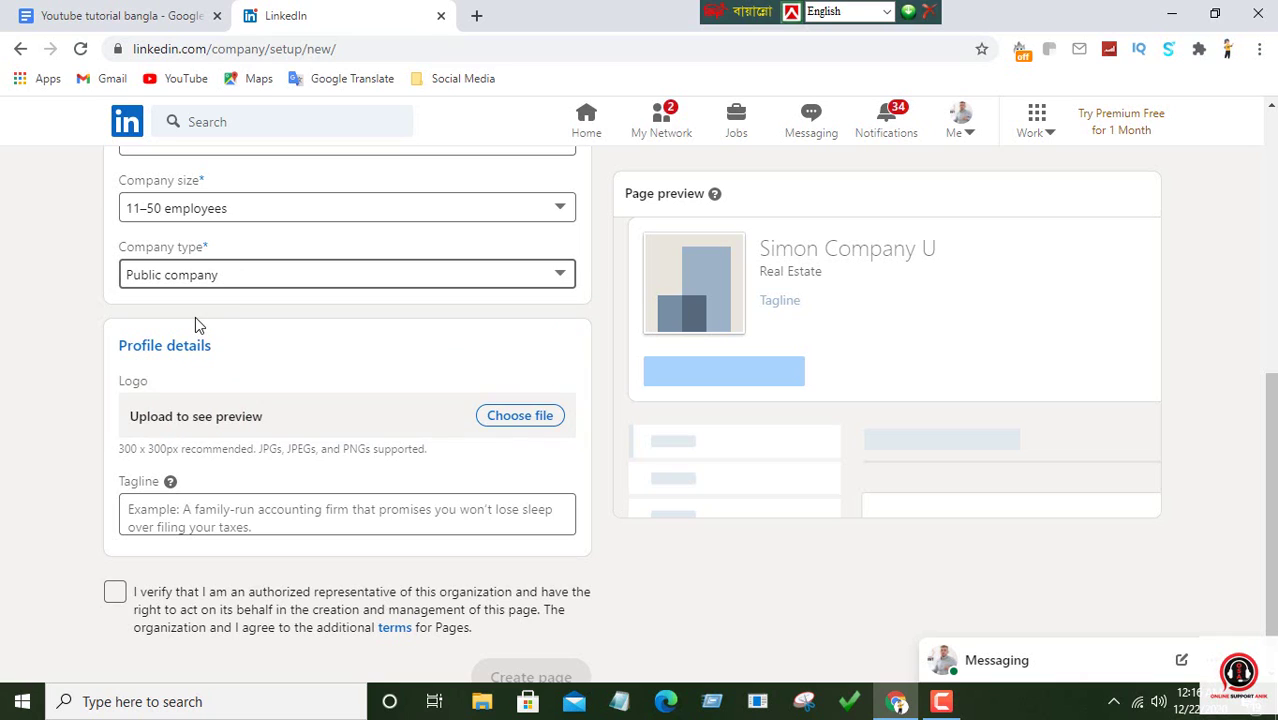
pyautogui.scroll(-1, 260, 307)
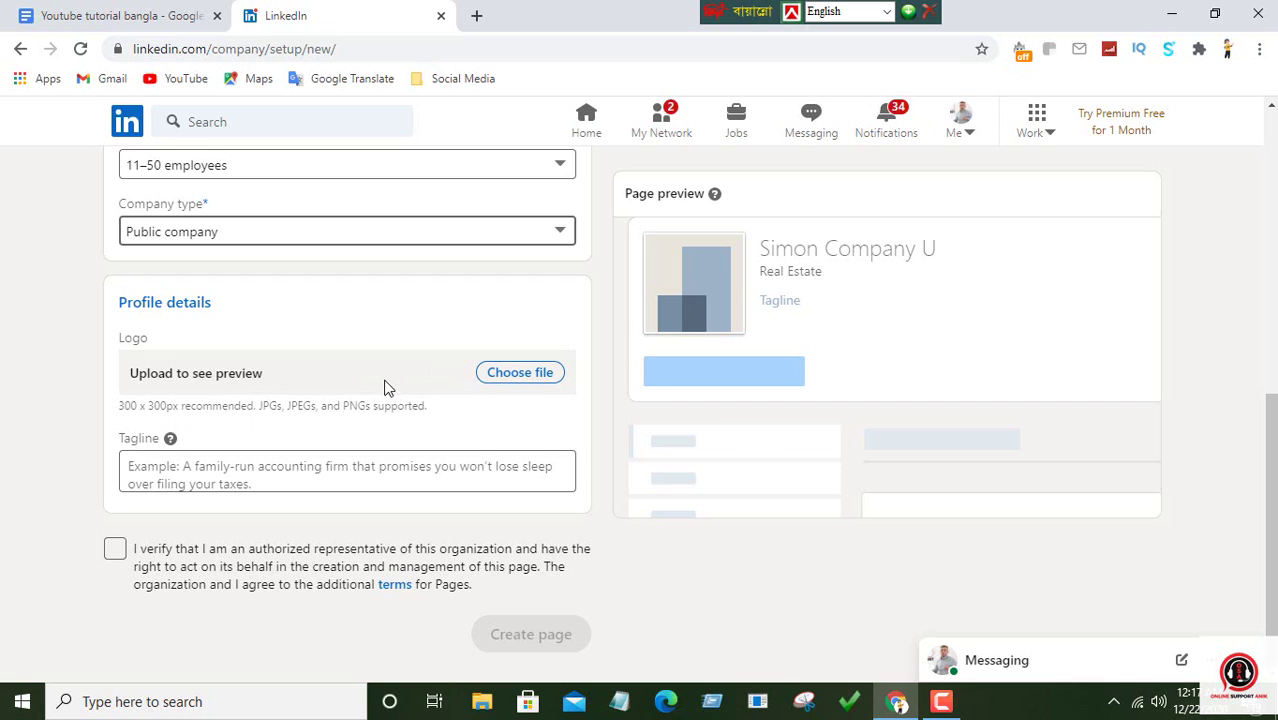
# - Upload the image "Precious Stones eBay Logo" from the Desktop folder as the company page's logo
pyautogui.click(546, 374)
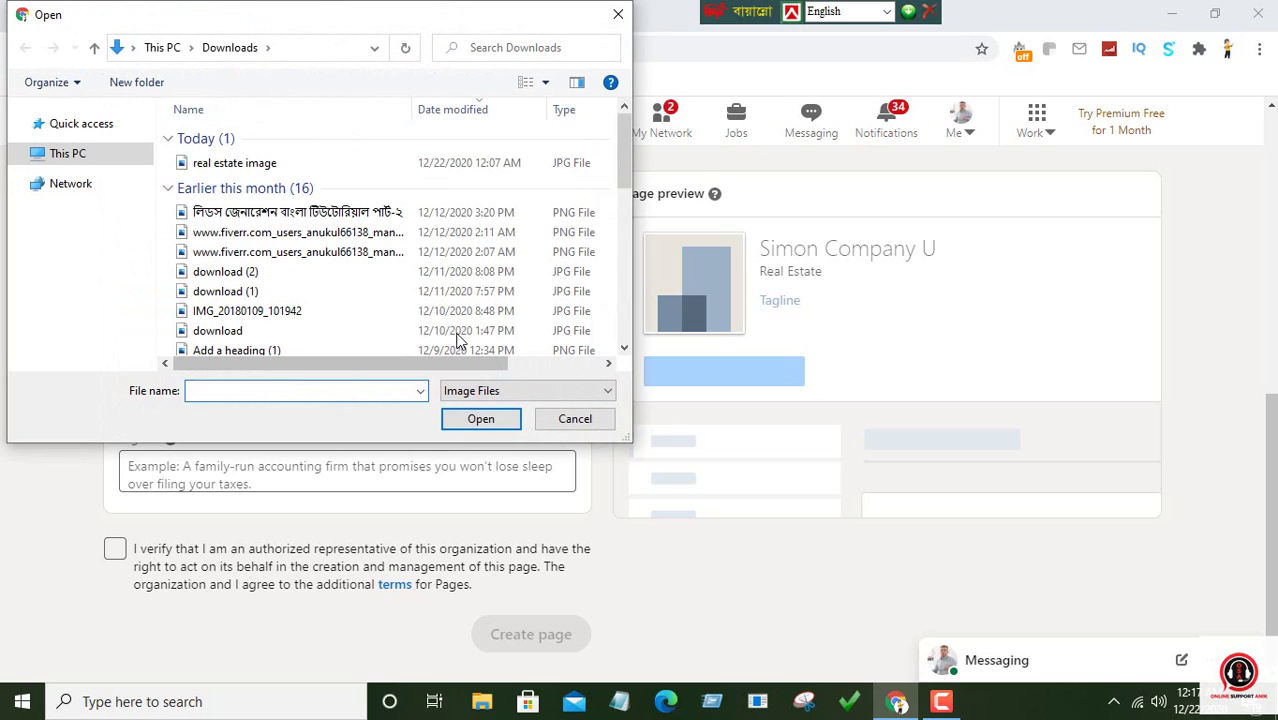
pyautogui.click(95, 52)
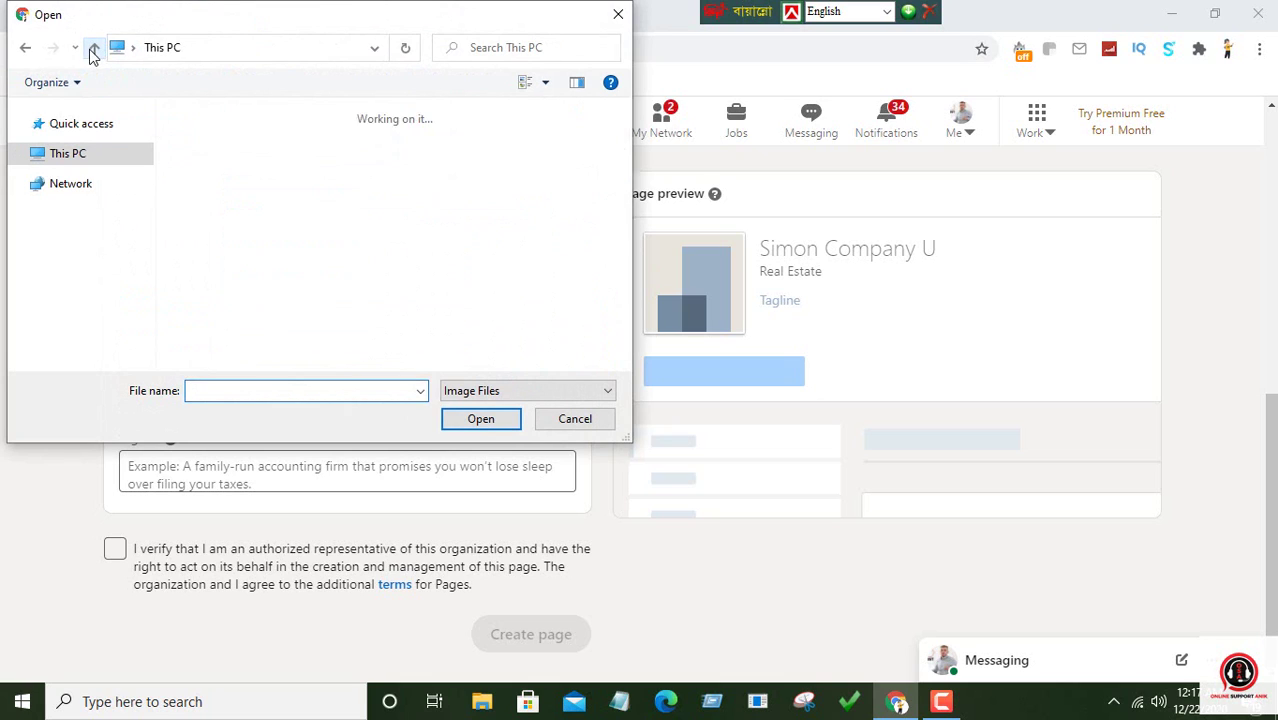
pyautogui.doubleClick(252, 212)
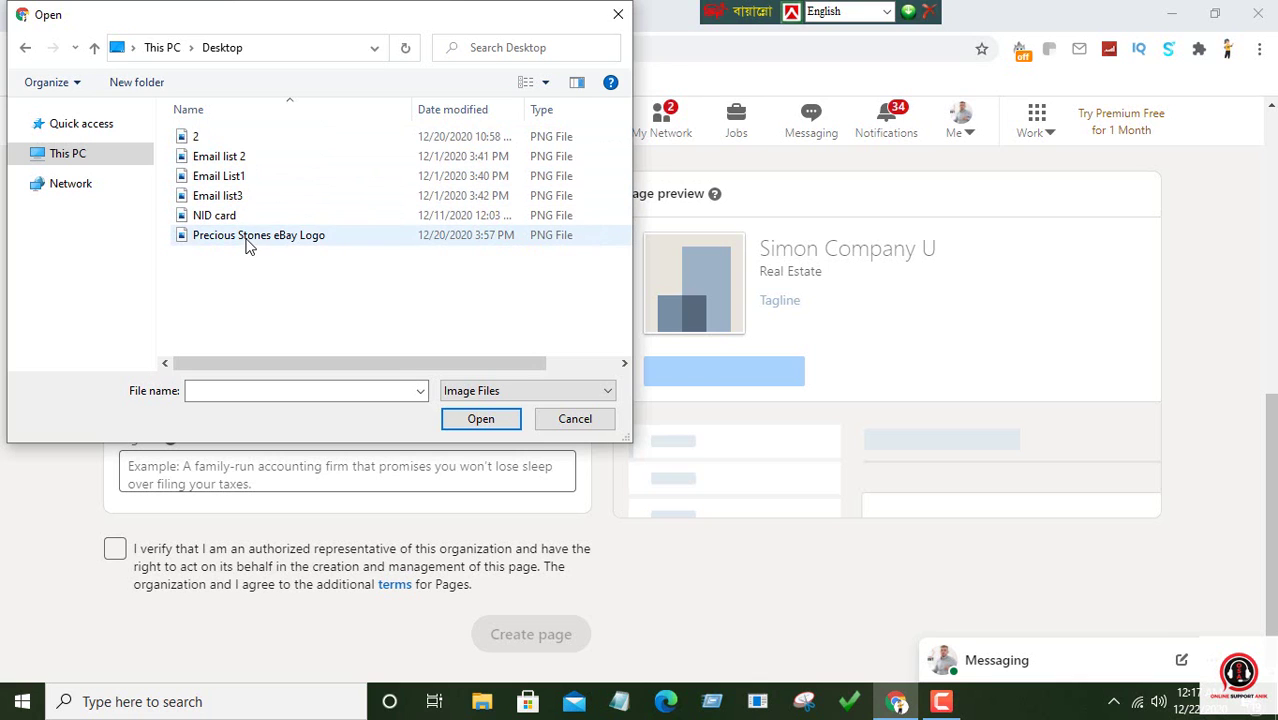
pyautogui.click(245, 240)
pyautogui.click(482, 419)
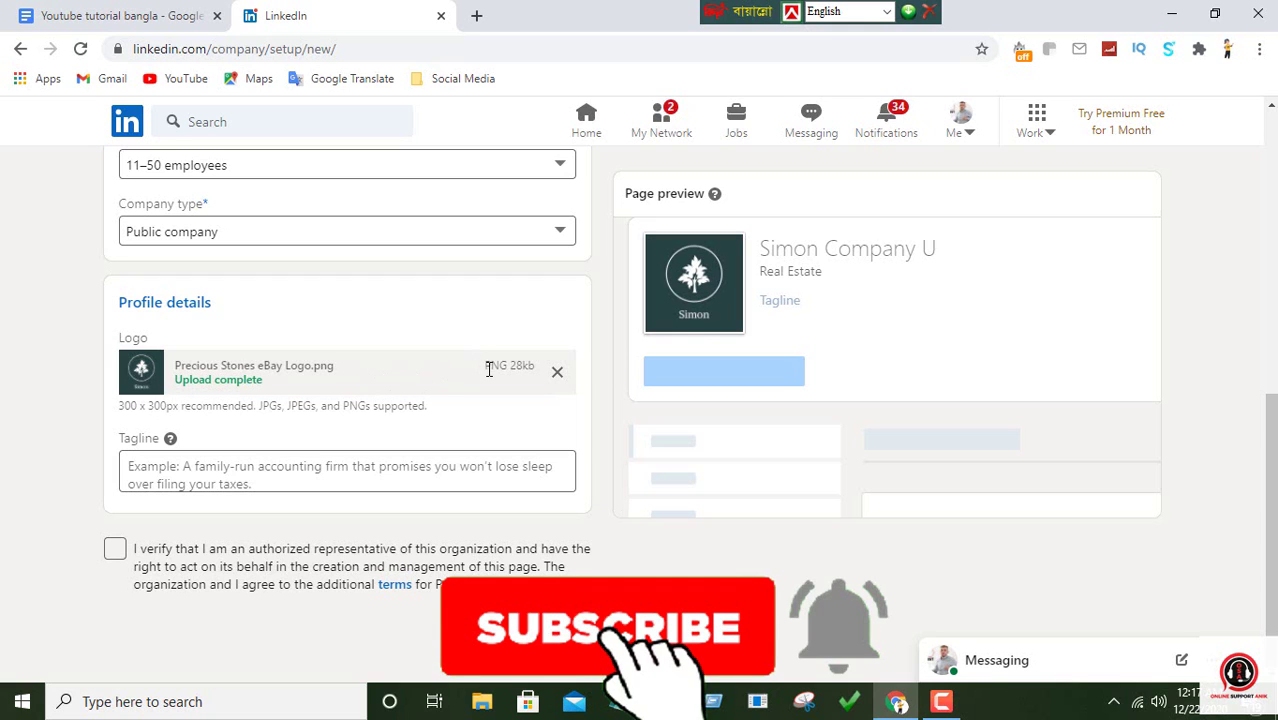
# - Copy "We own, operate and develop award-winning retail environments and mixed-use neighborhoods" from the tutorial document into the page's Tagline field
pyautogui.click(120, 15)
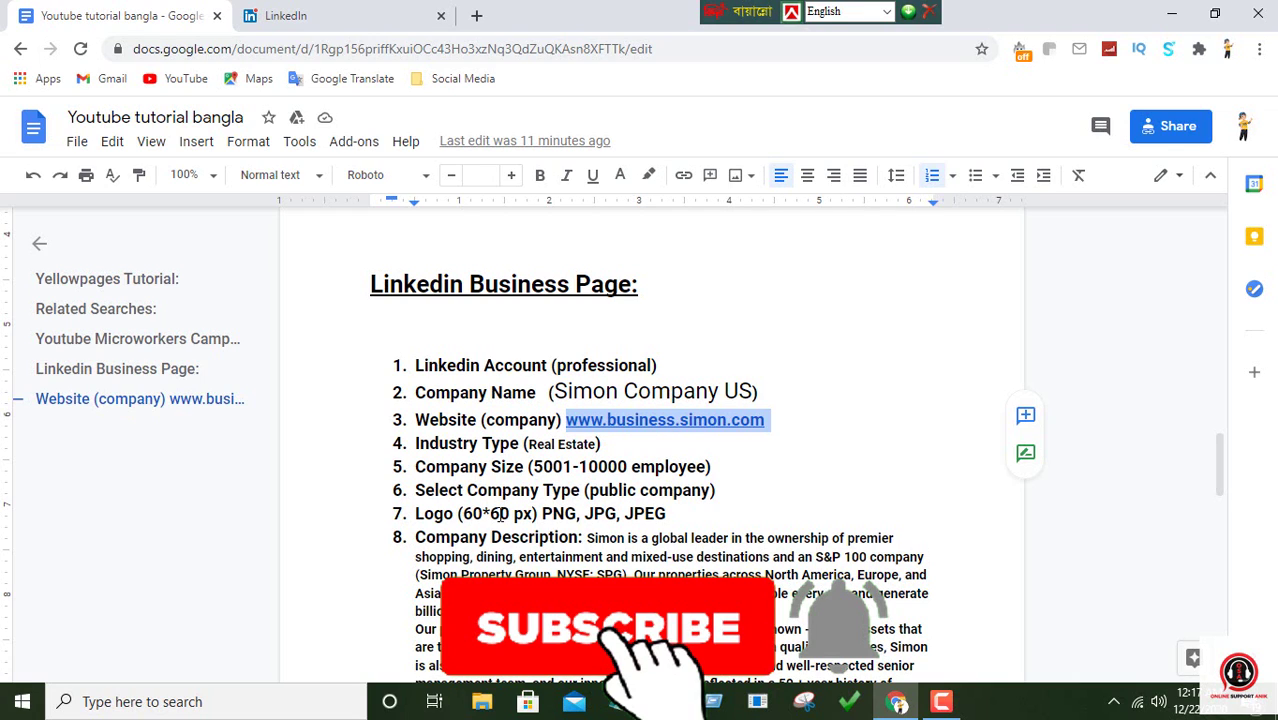
pyautogui.click(306, 9)
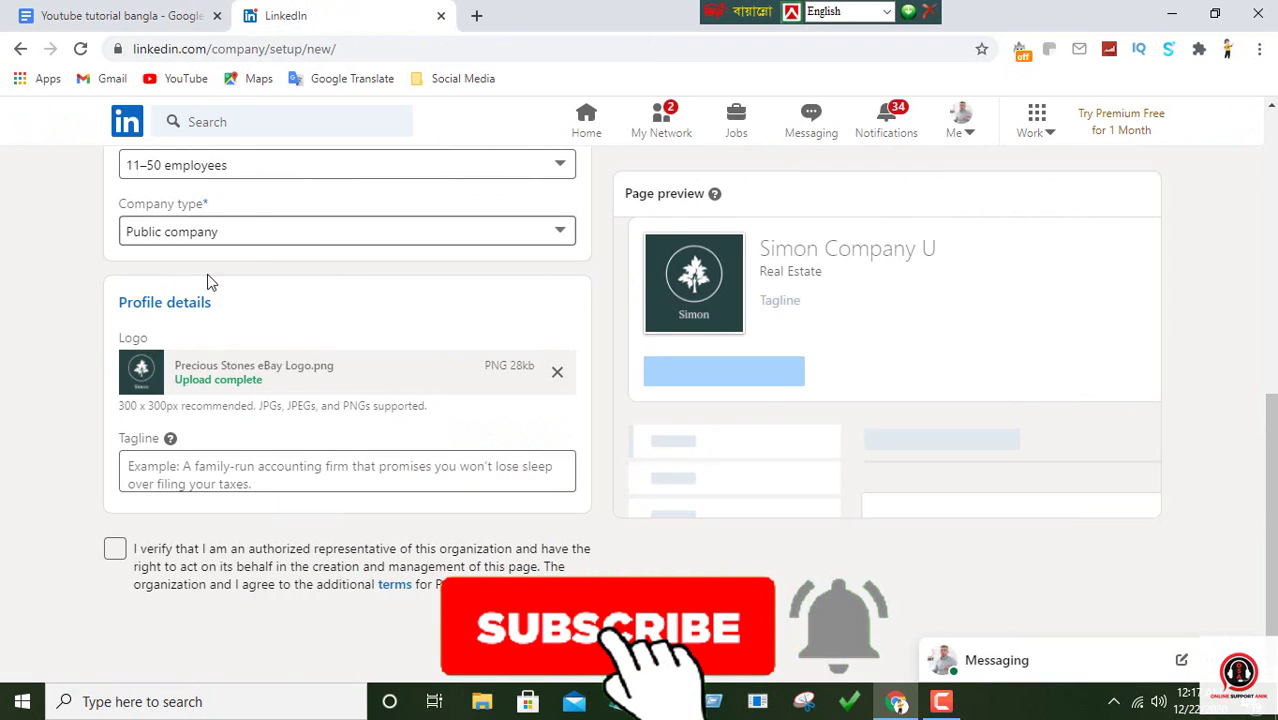
pyautogui.click(143, 457)
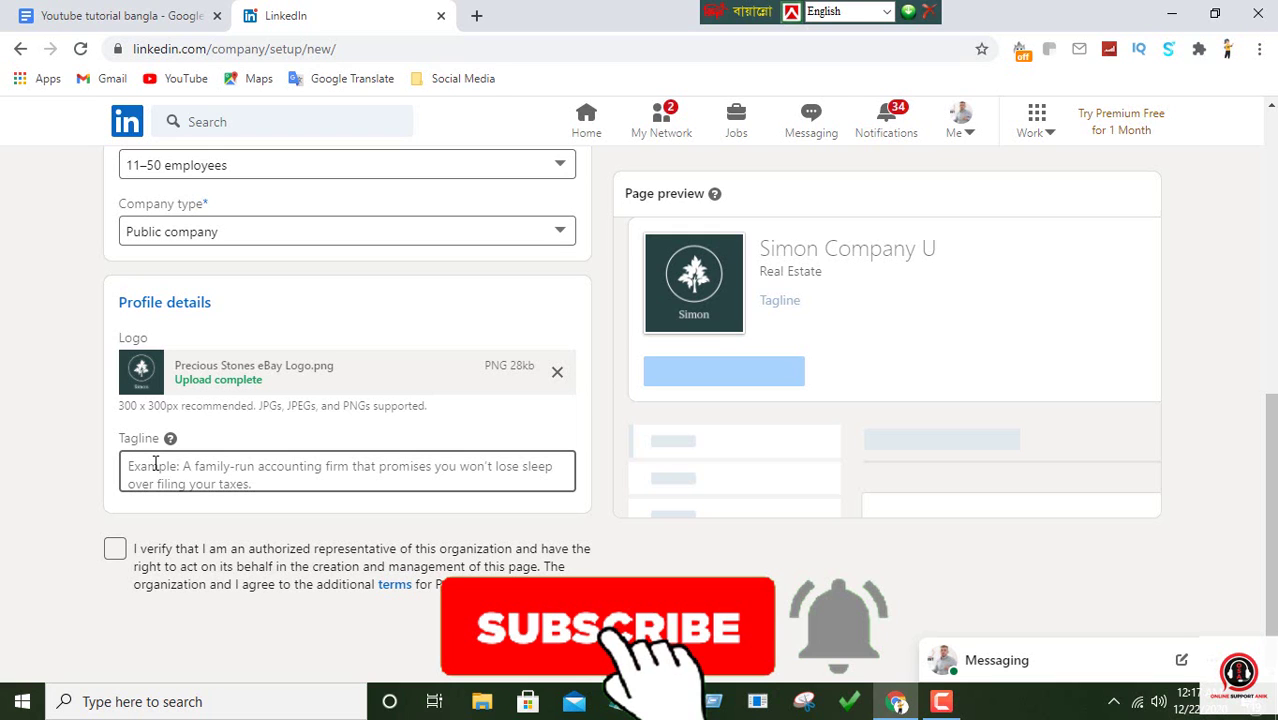
pyautogui.click(128, 14)
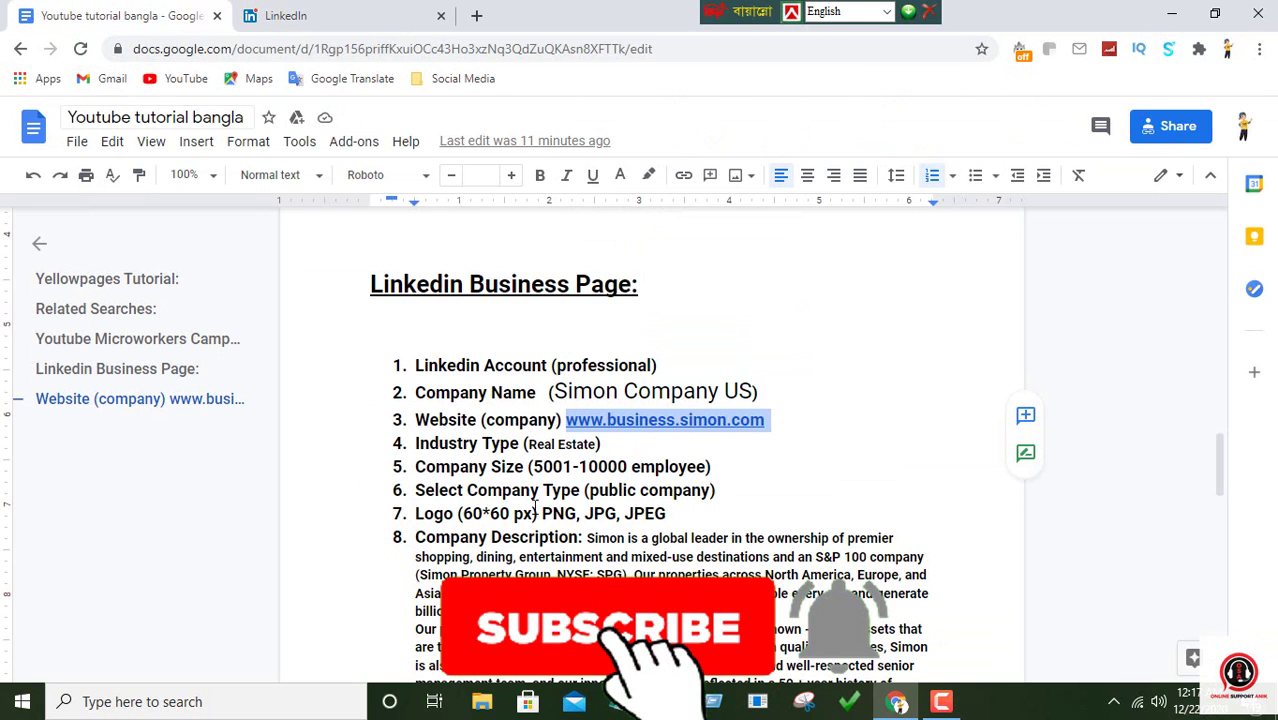
pyautogui.scroll(-5, 603, 500)
pyautogui.scroll(-10, 603, 500)
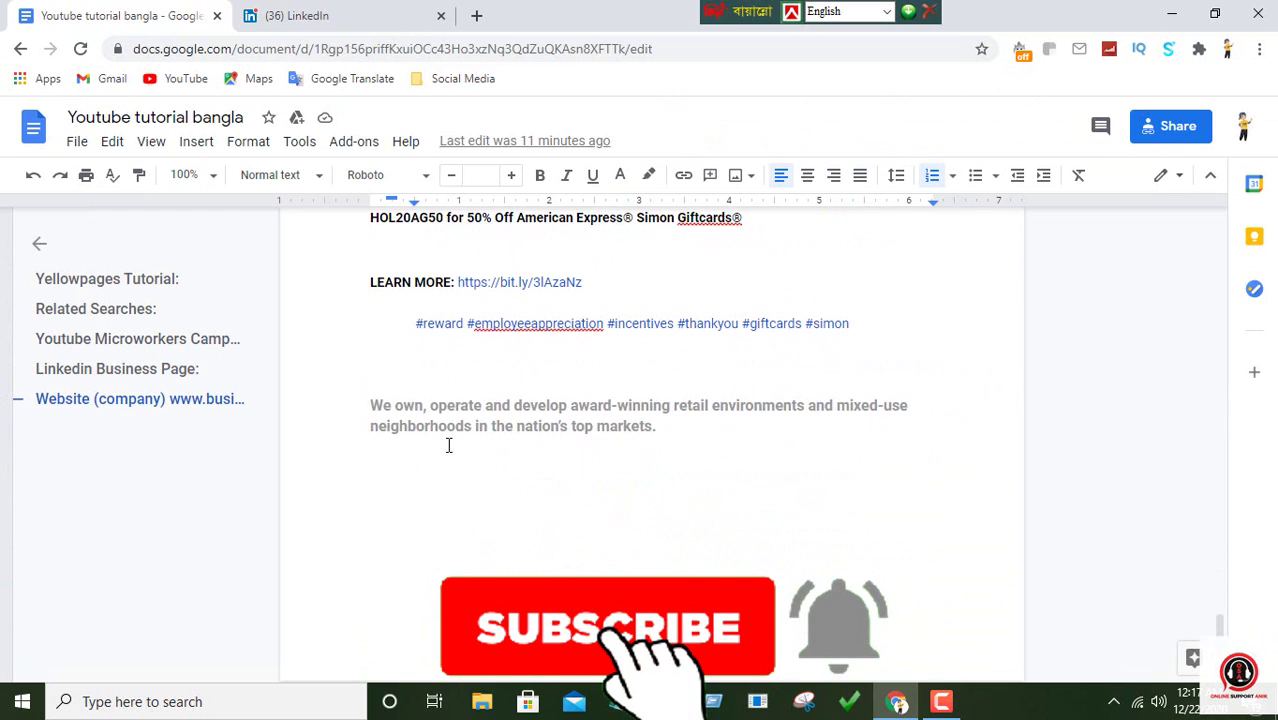
pyautogui.moveTo(374, 404); pyautogui.dragTo(473, 438)
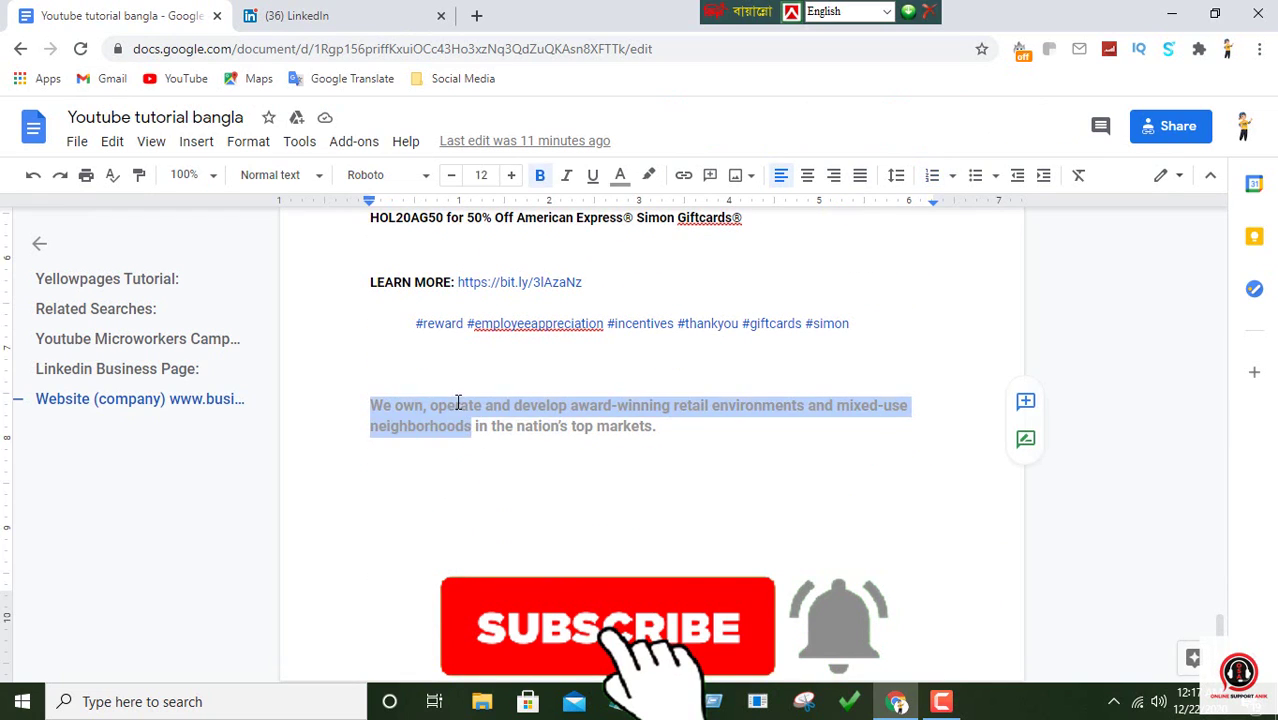
pyautogui.rightClick(456, 405)
pyautogui.click(493, 201)
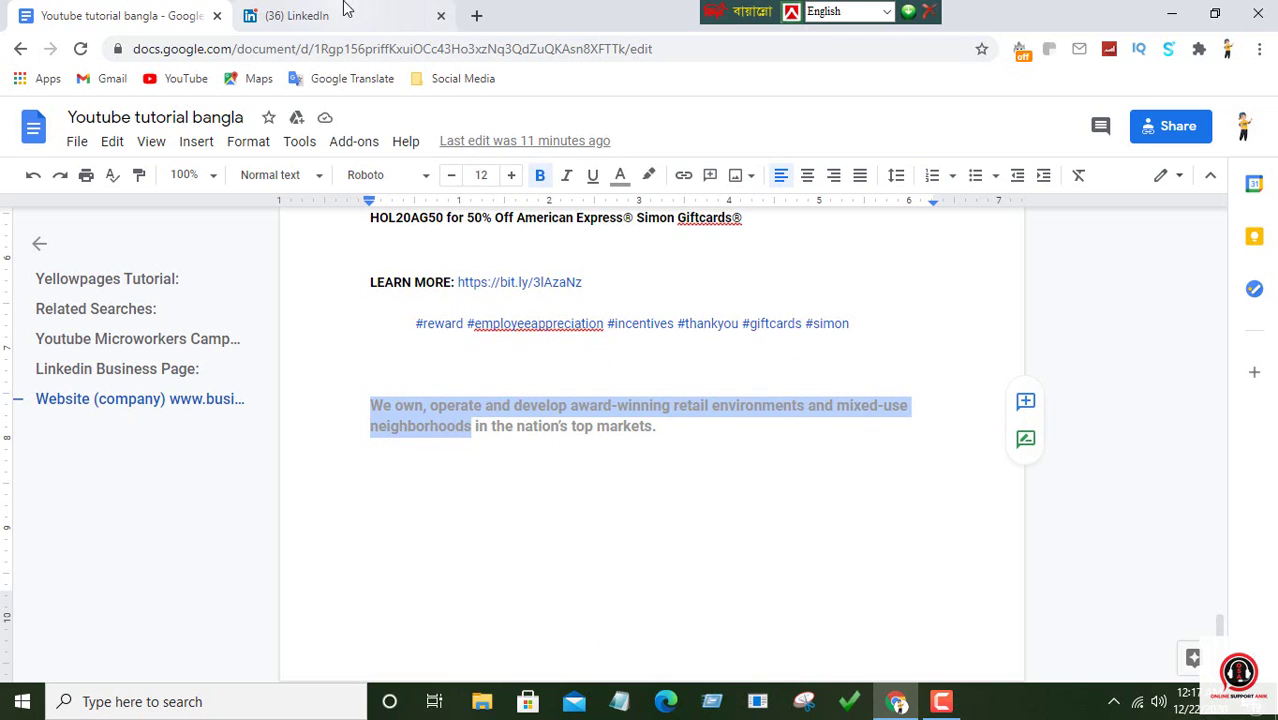
pyautogui.click(296, 15)
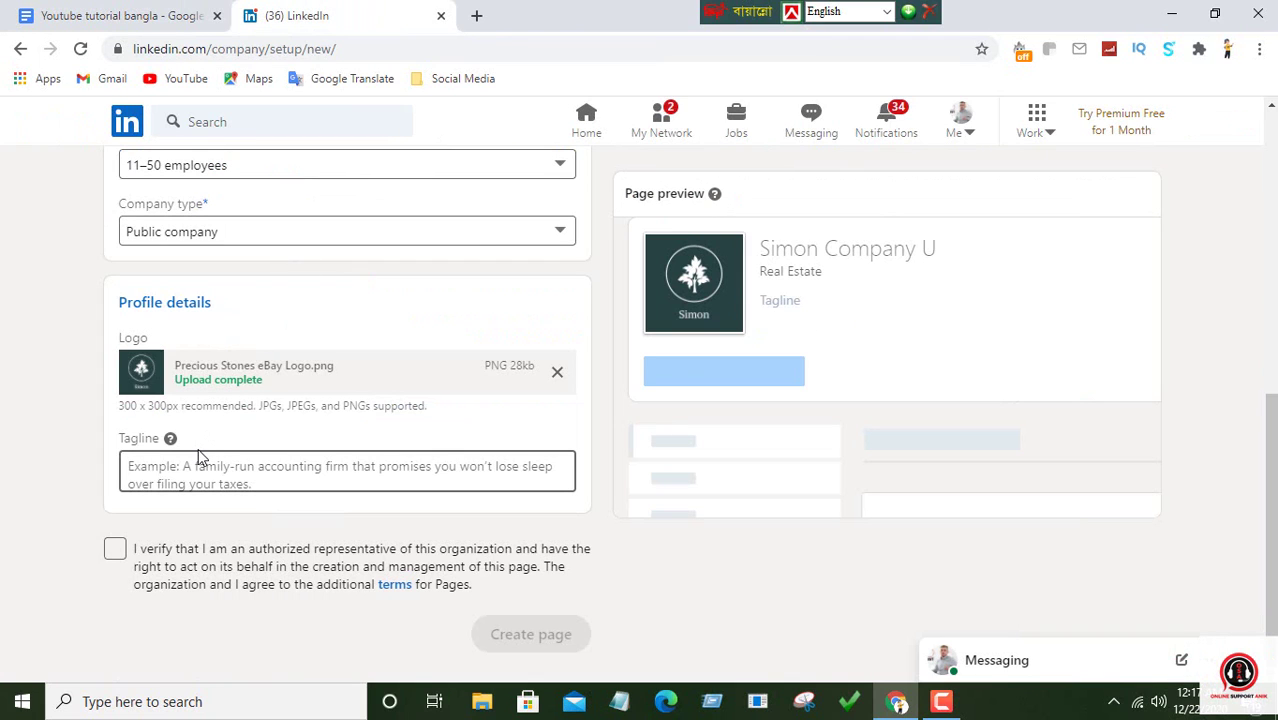
pyautogui.rightClick(165, 466)
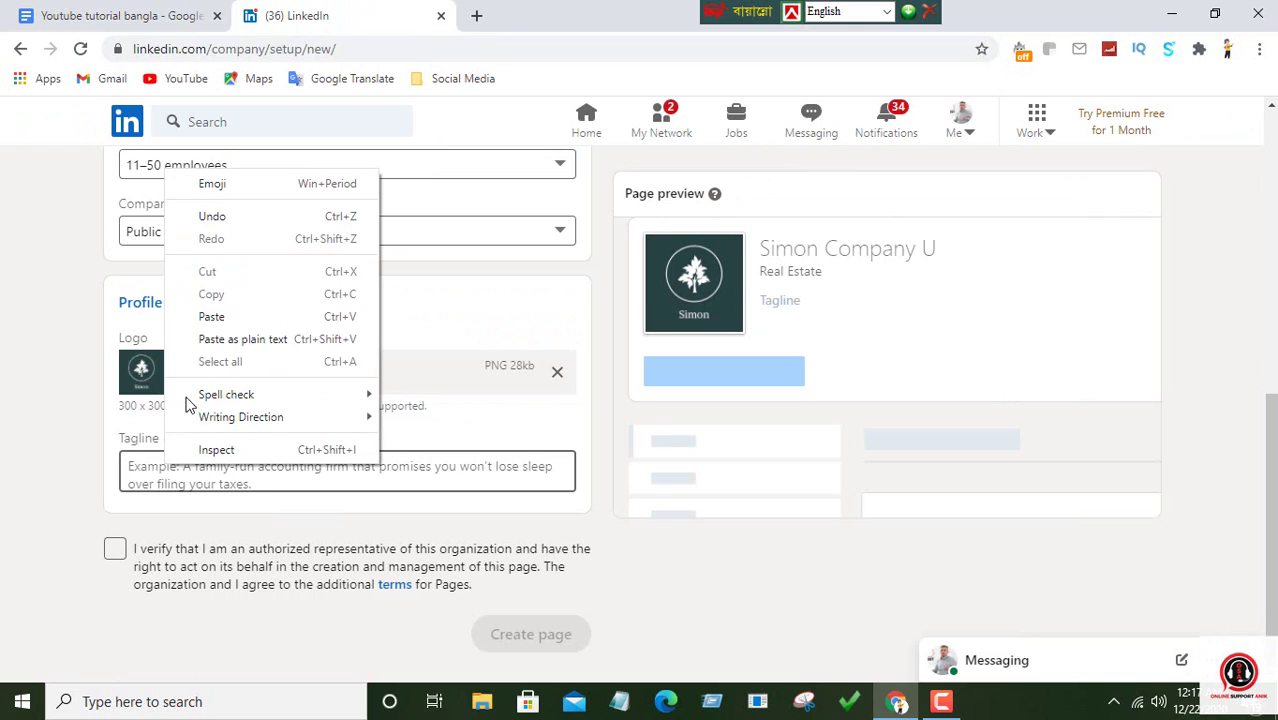
pyautogui.click(206, 316)
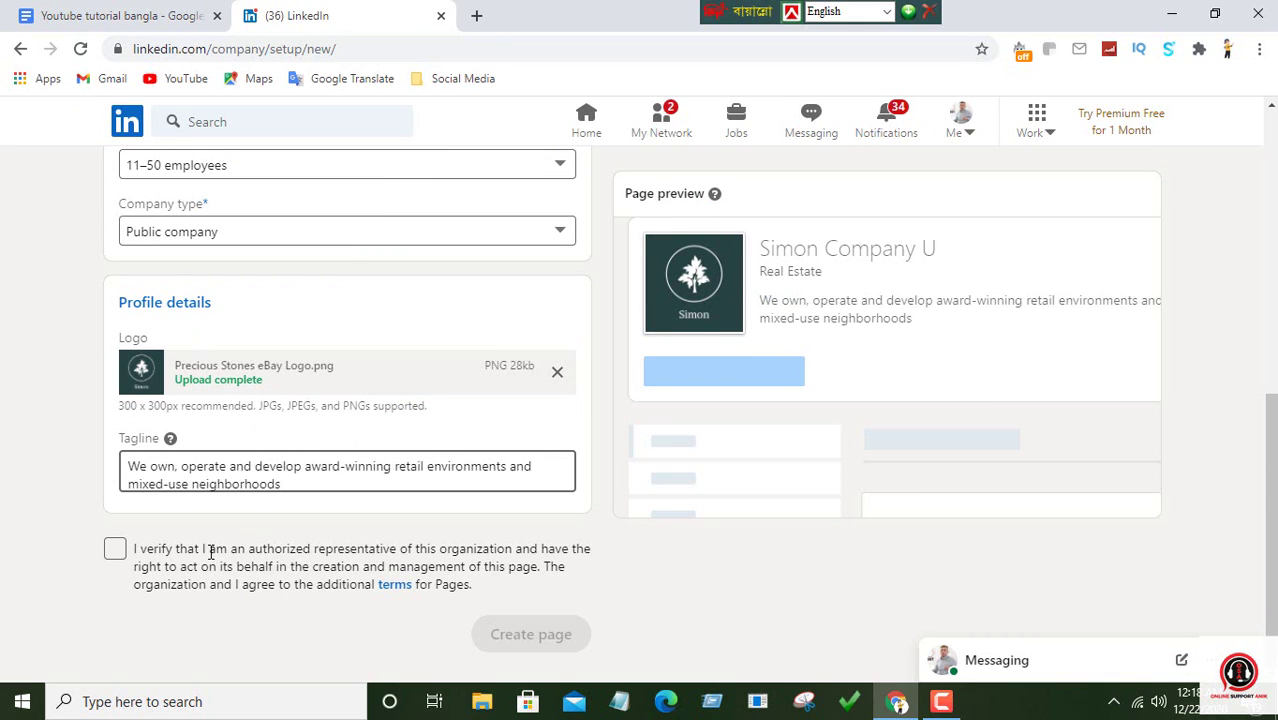
# - Verify being an authorized representative of the organization and create the company page
pyautogui.click(115, 550)
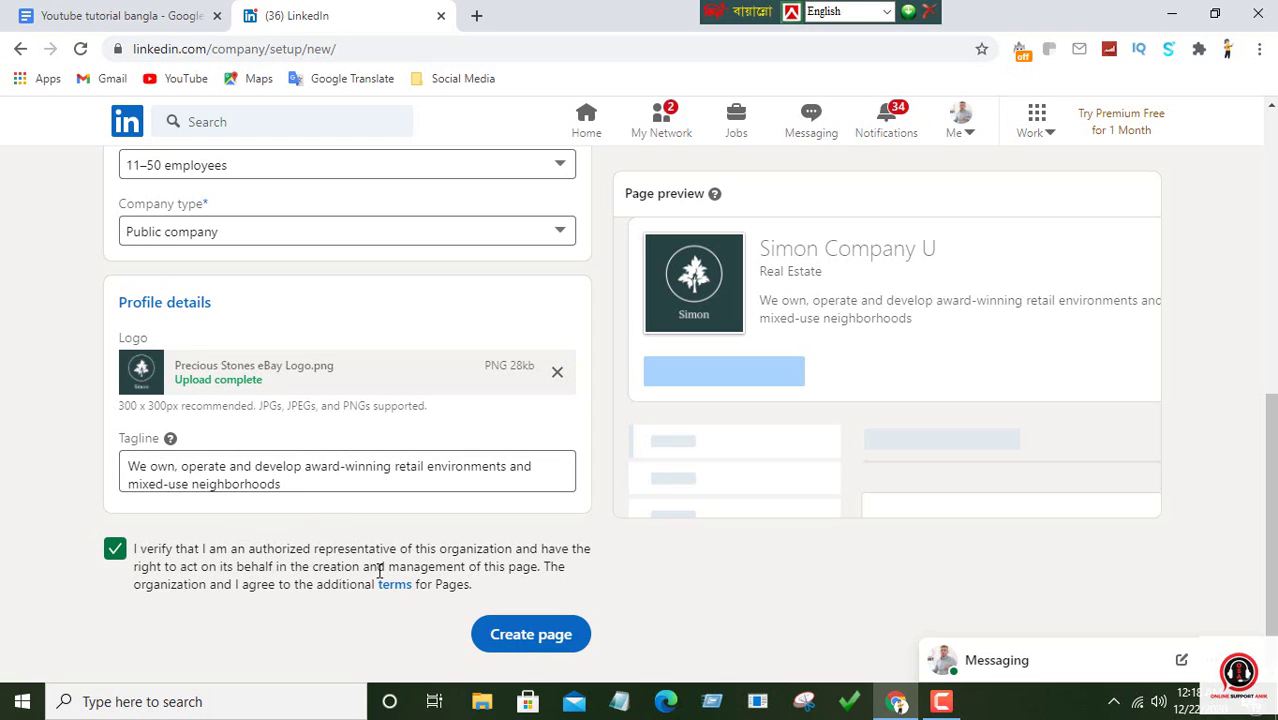
pyautogui.click(531, 636)
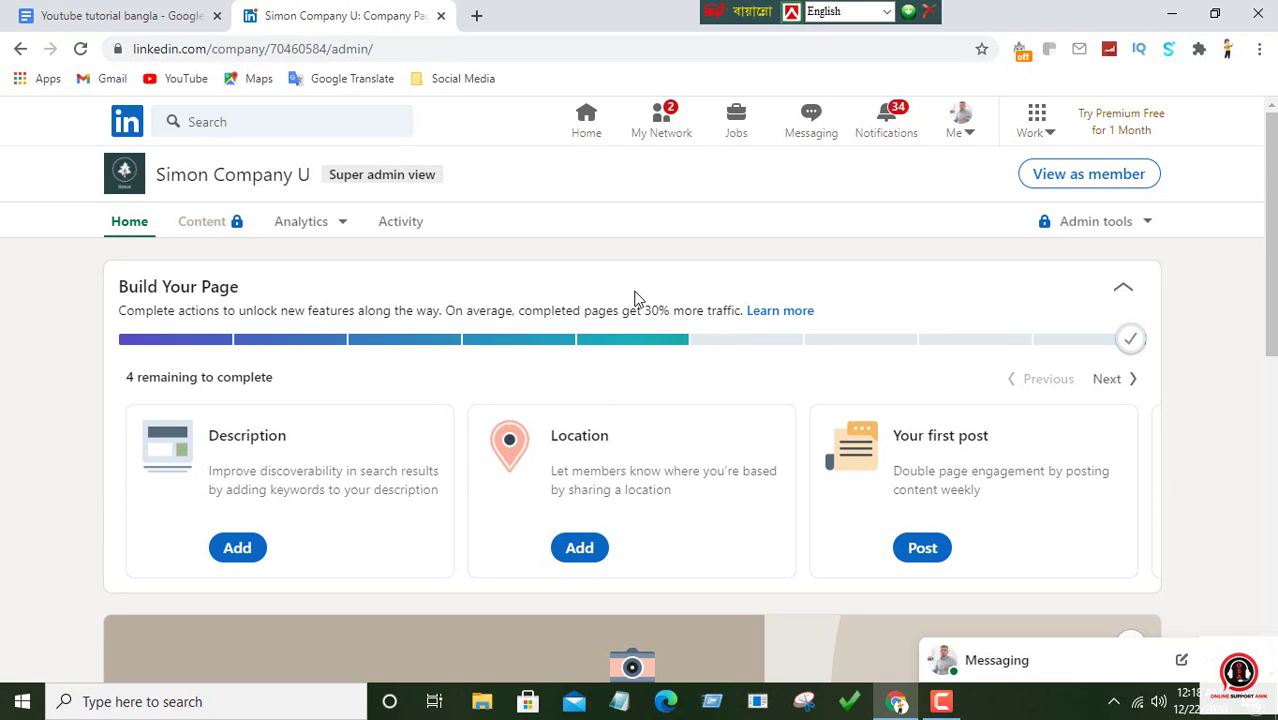
pyautogui.scroll(-2, 610, 308)
pyautogui.scroll(2, 608, 228)
pyautogui.moveTo(1131, 345)
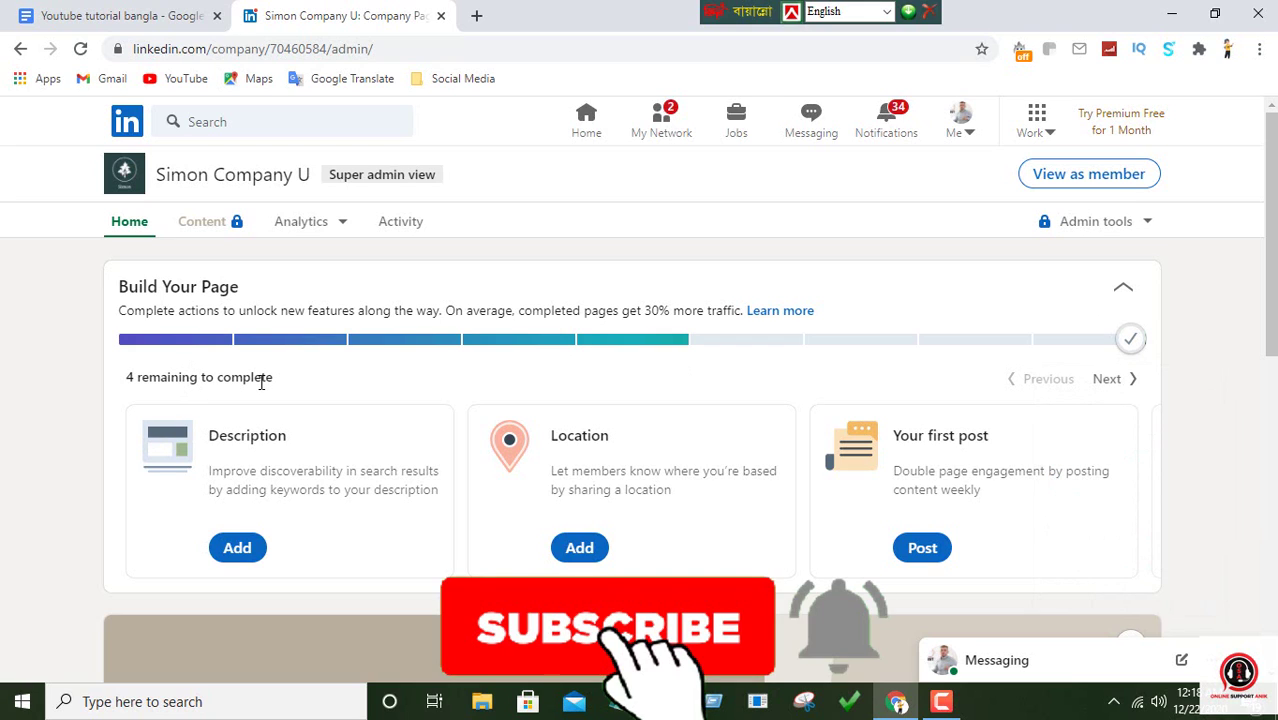
# - Copy the company description from "Simon is a global leader" through "With a total market" in the tutorial document into the page's Description field
pyautogui.click(237, 549)
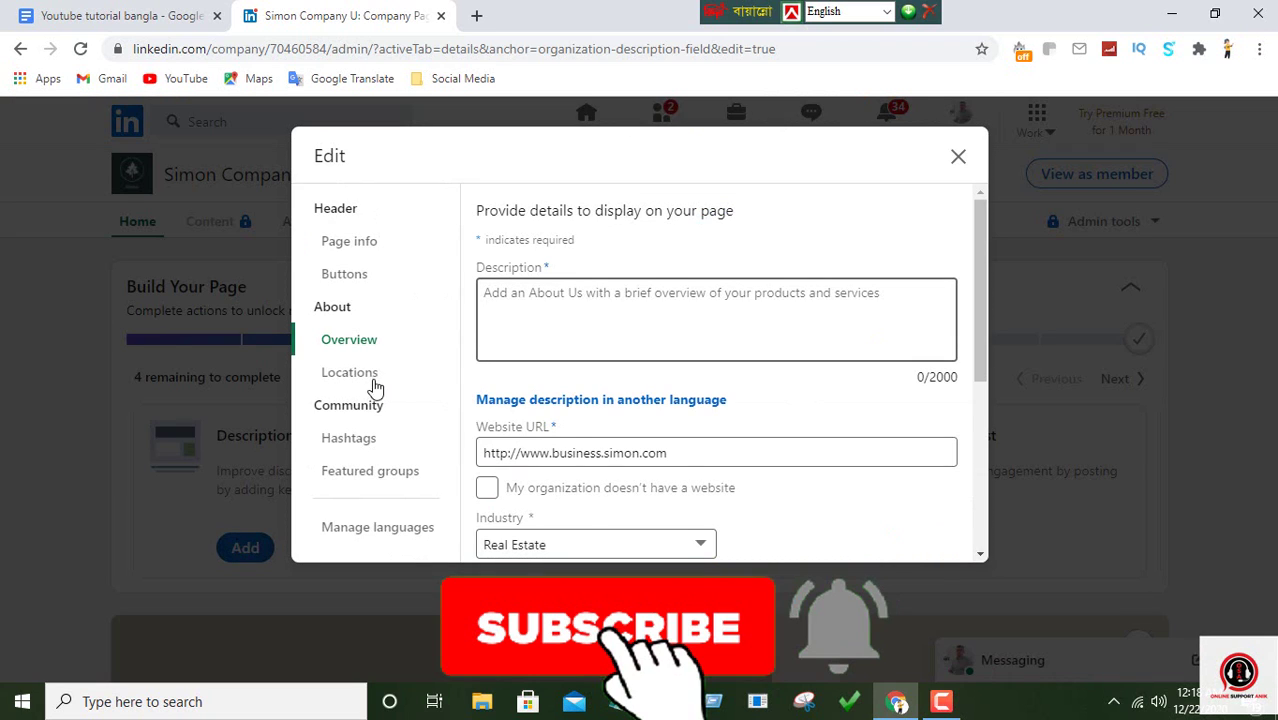
pyautogui.click(594, 295)
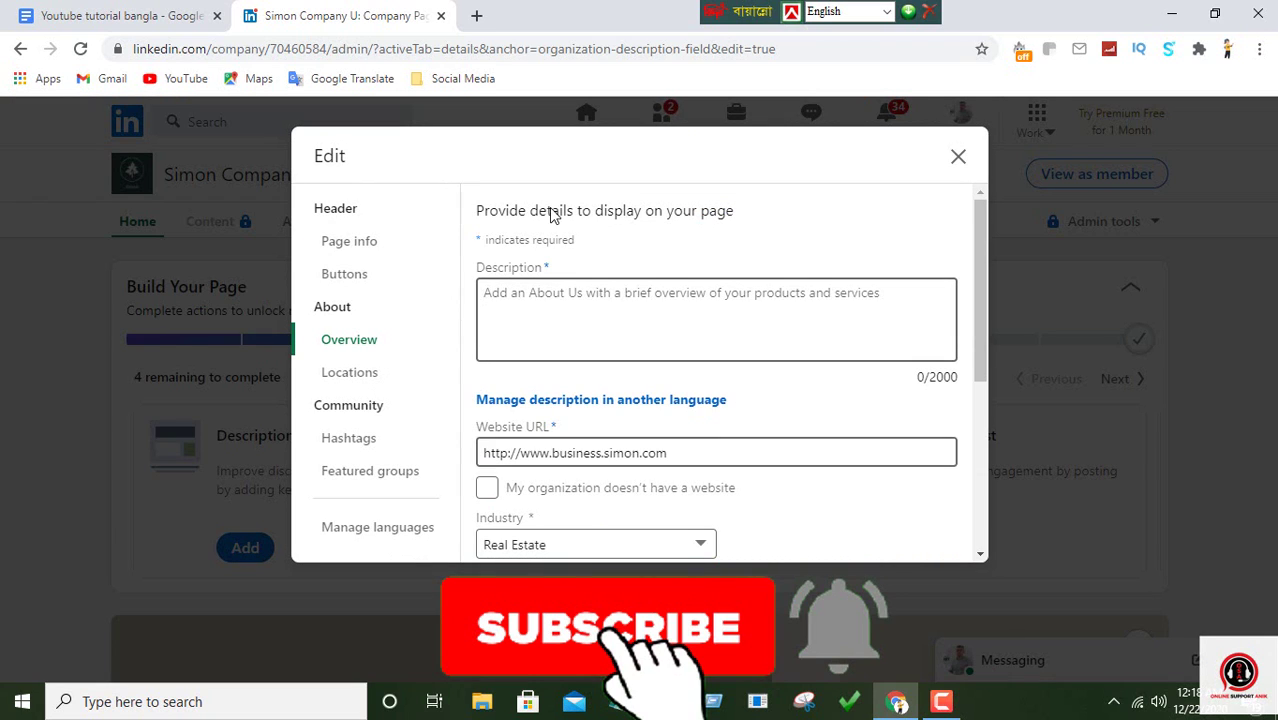
pyautogui.click(140, 16)
pyautogui.scroll(15, 479, 355)
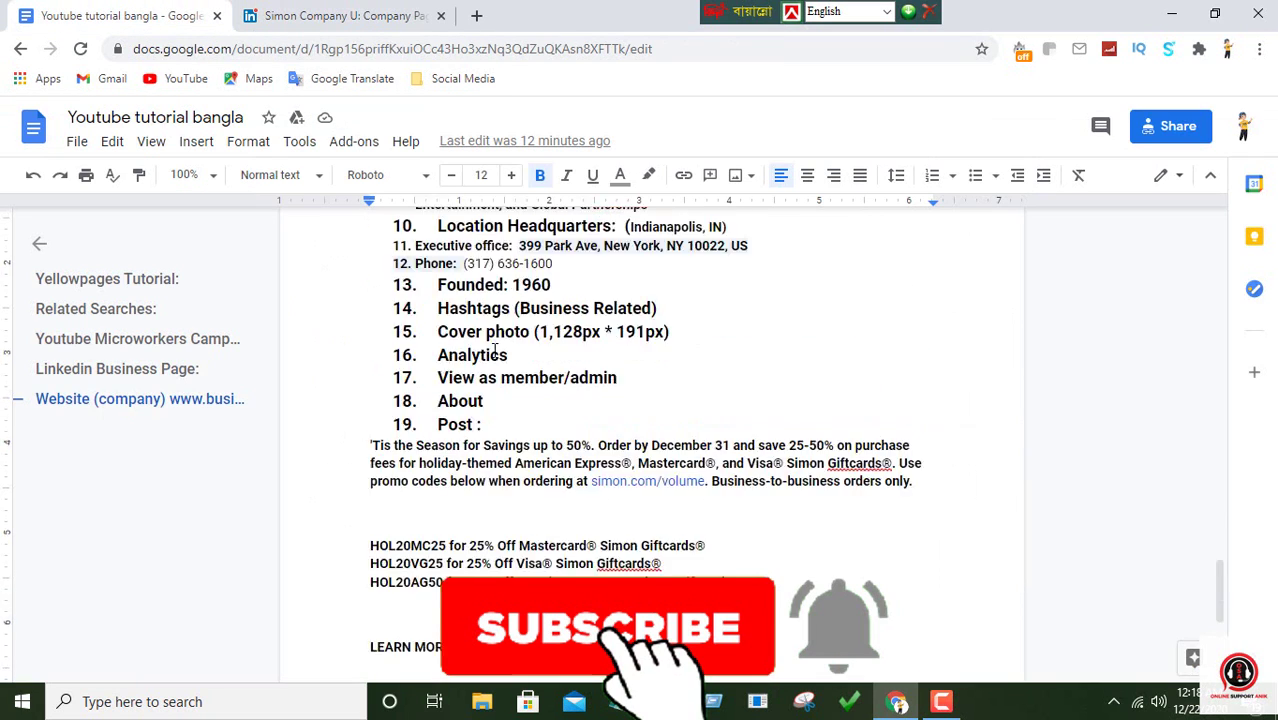
pyautogui.scroll(1, 494, 350)
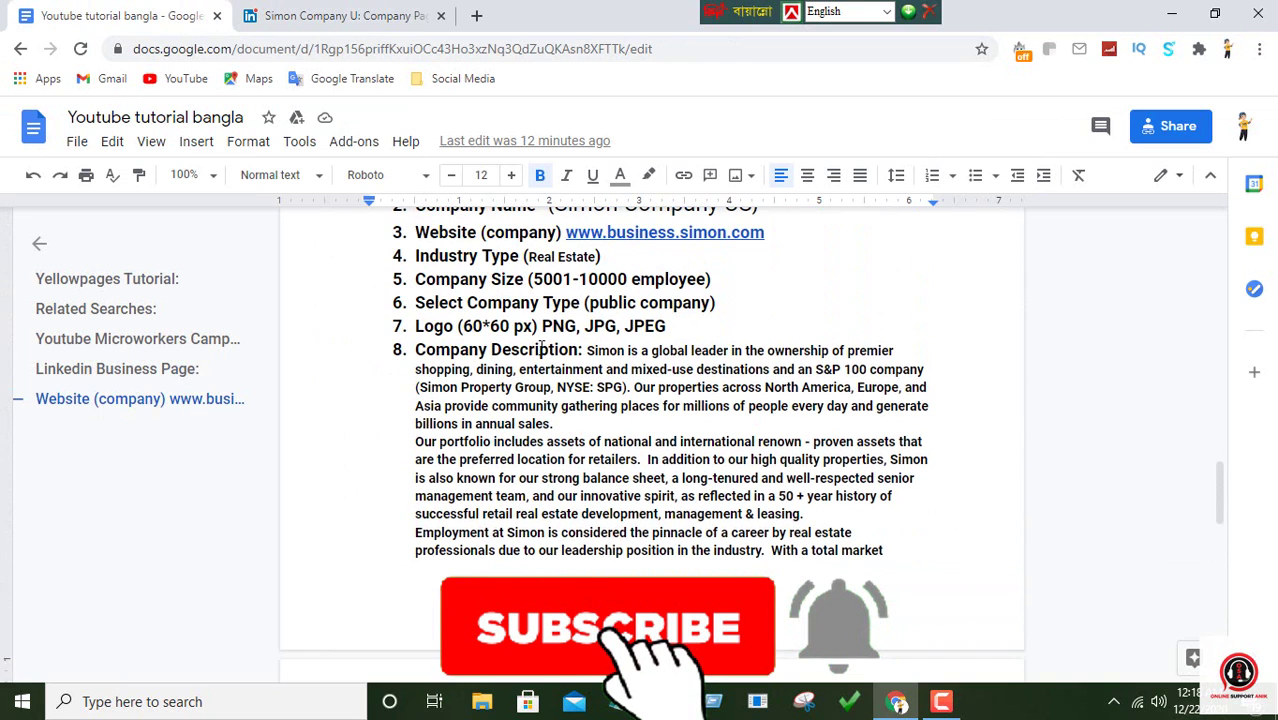
pyautogui.moveTo(588, 350); pyautogui.dragTo(903, 549)
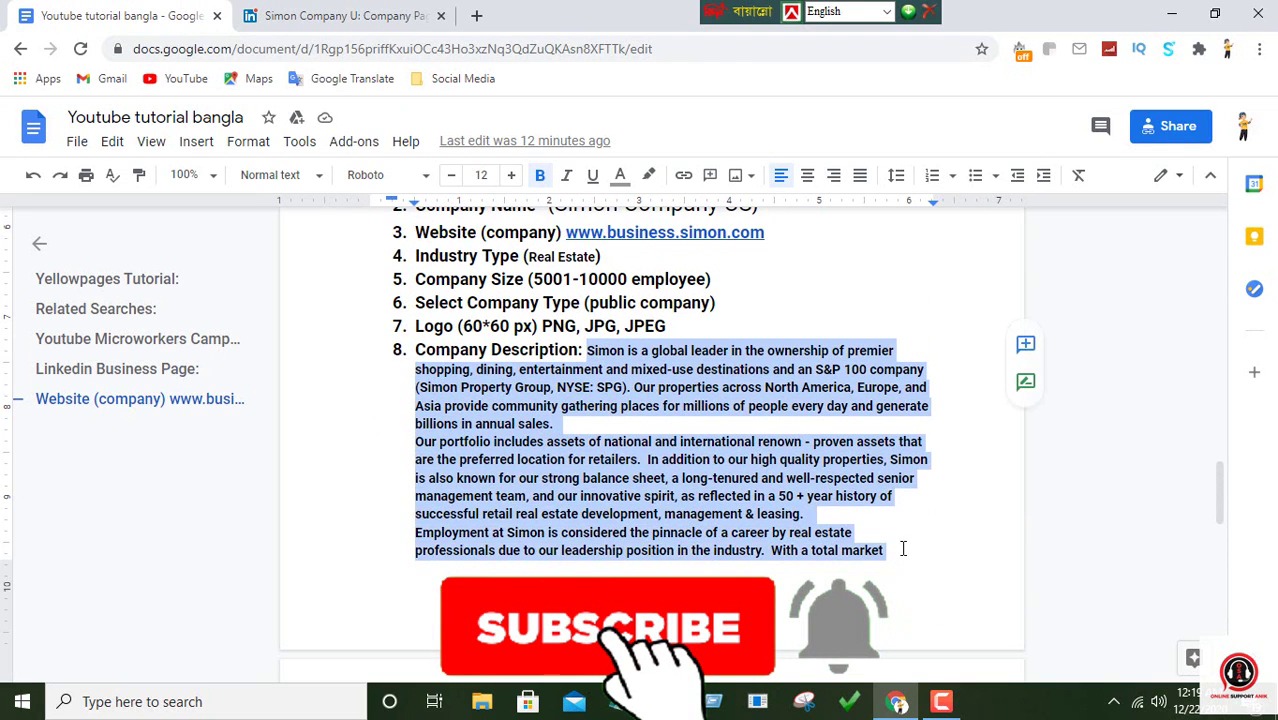
pyautogui.rightClick(800, 409)
pyautogui.click(860, 202)
pyautogui.click(302, 20)
pyautogui.rightClick(512, 292)
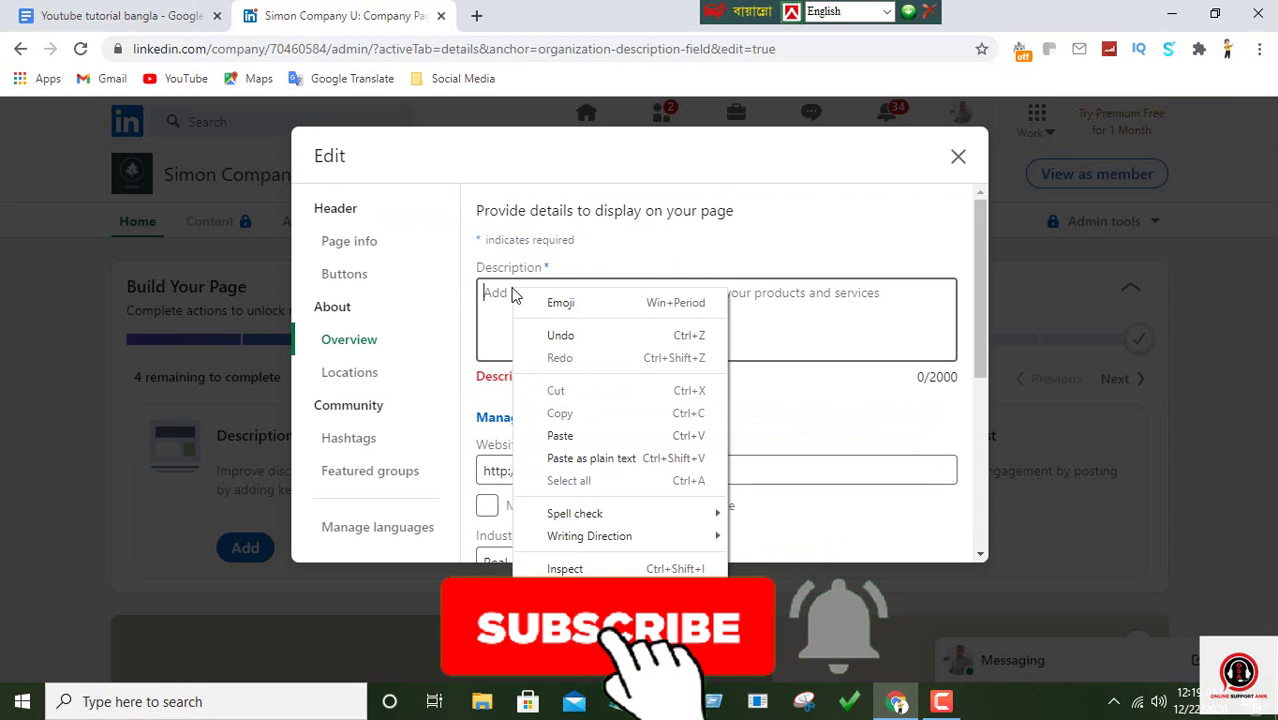
pyautogui.click(560, 435)
pyautogui.scroll(5, 562, 352)
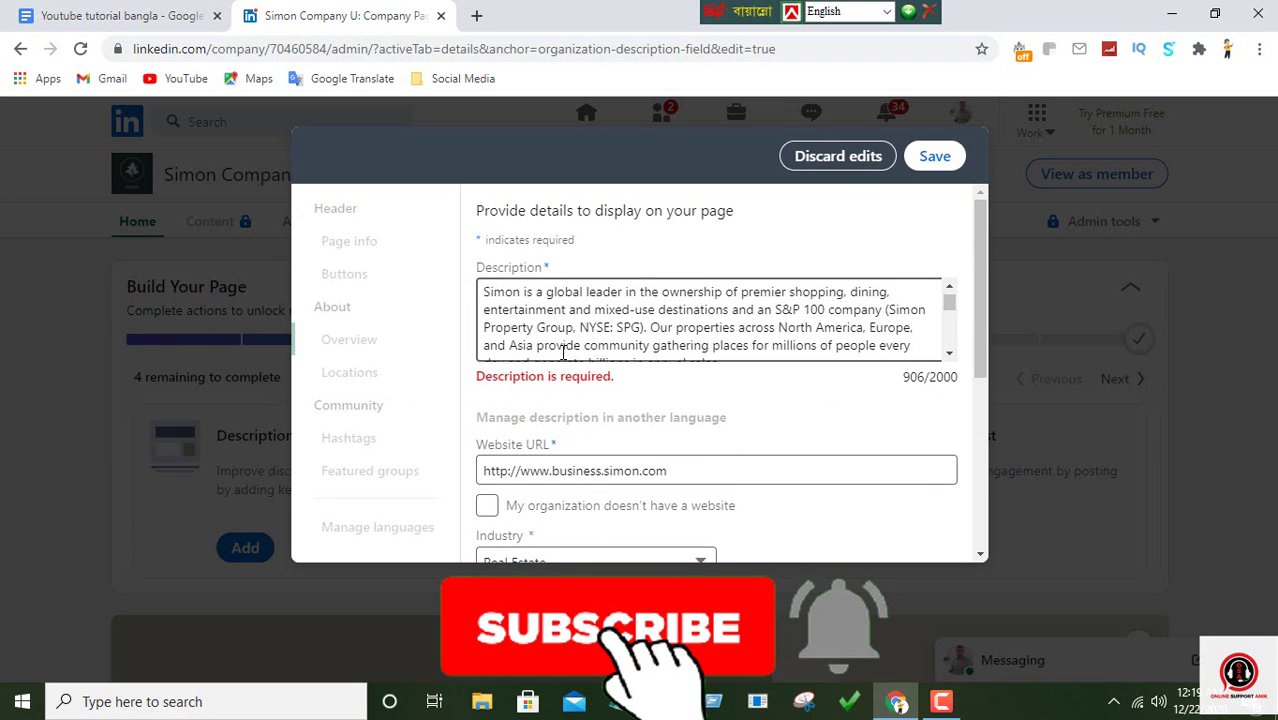
# - Copy the company's phone number from the tutorial document into the Phone field of the page's overview details
pyautogui.scroll(-10, 565, 352)
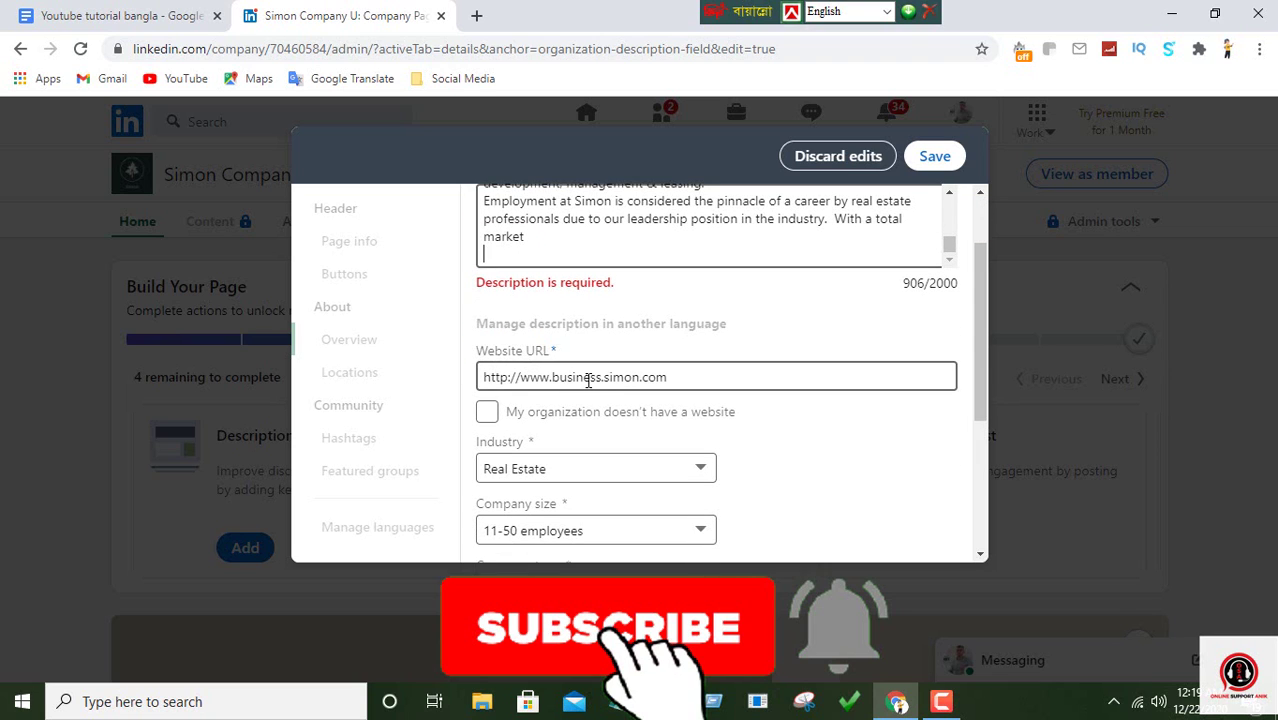
pyautogui.scroll(-1, 588, 380)
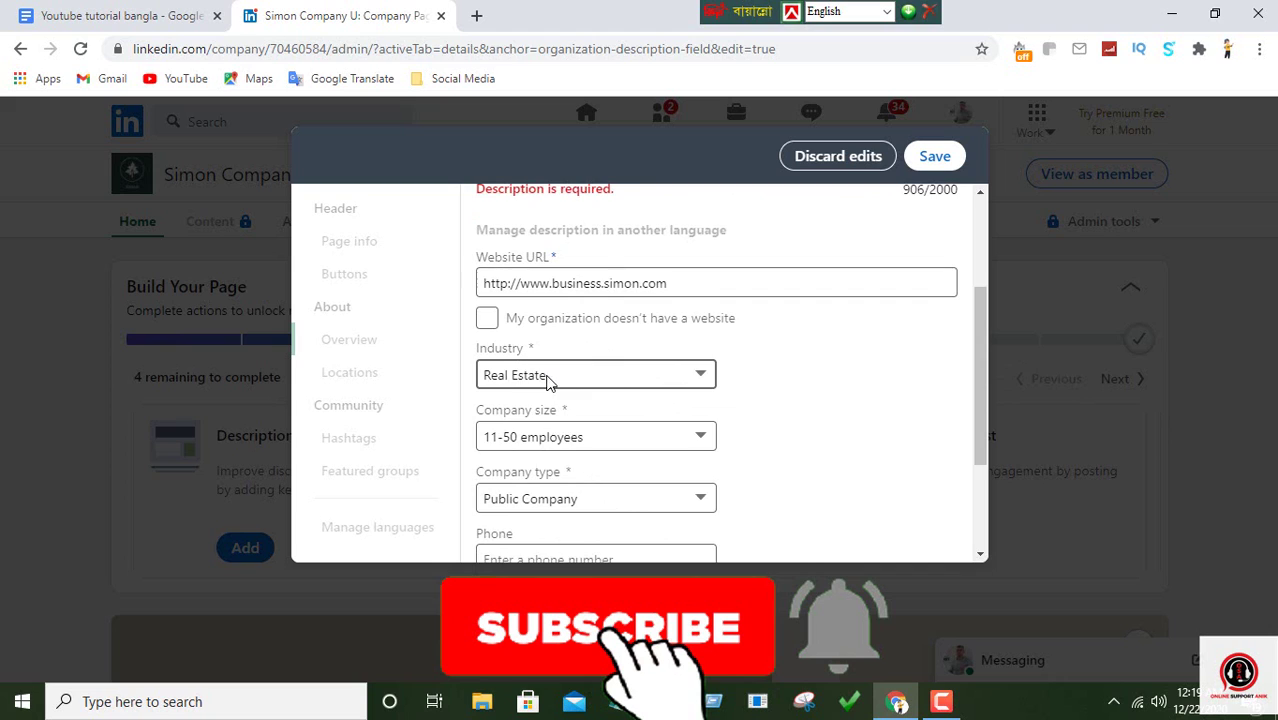
pyautogui.scroll(-1, 548, 382)
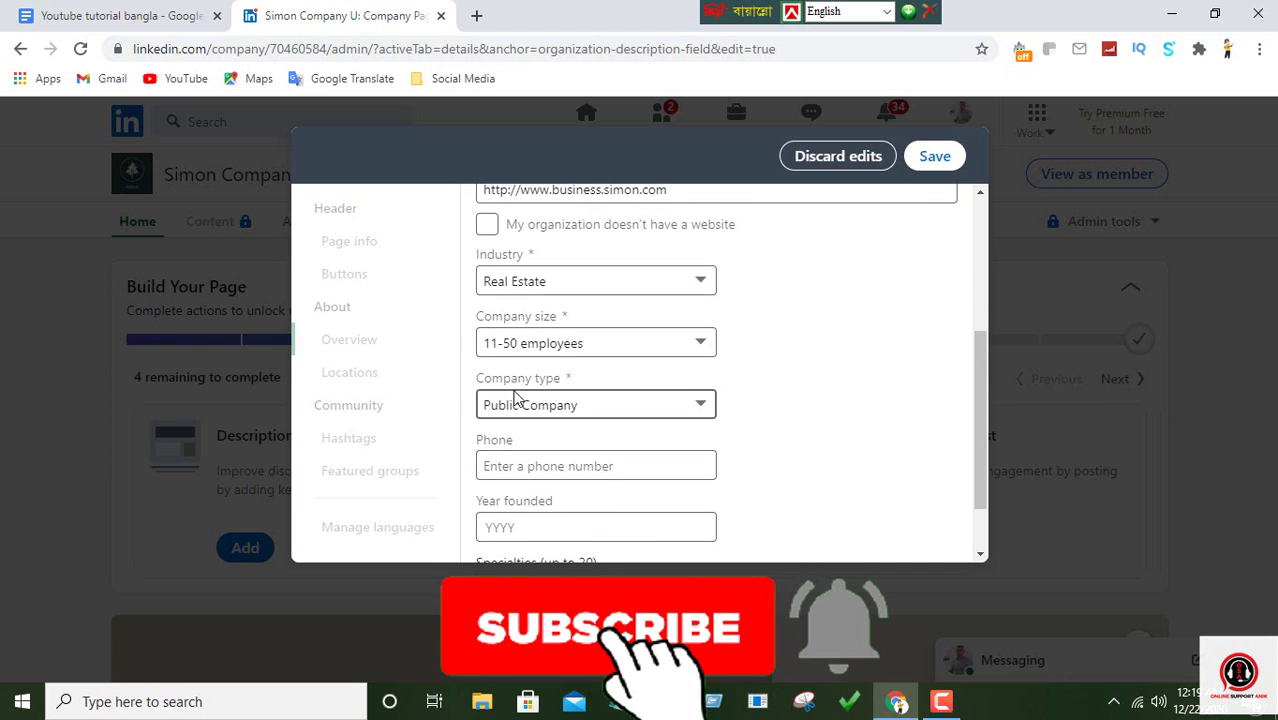
pyautogui.scroll(-1, 557, 380)
pyautogui.click(550, 385)
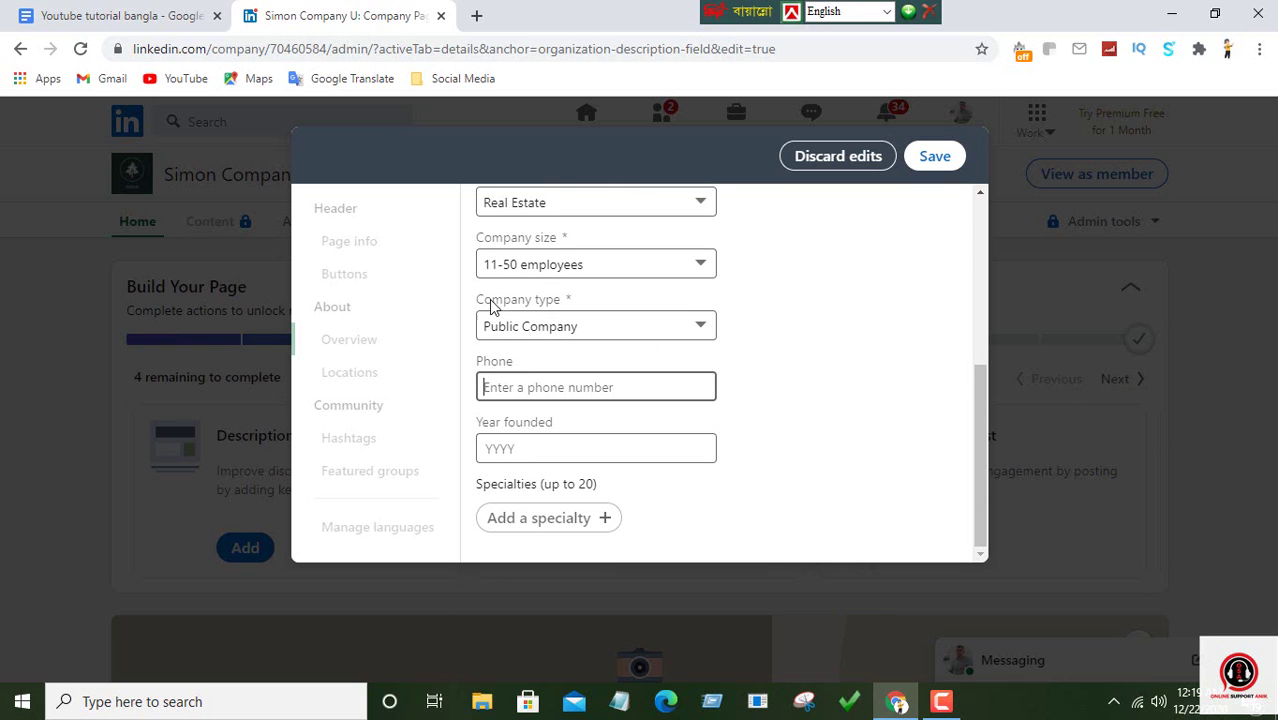
pyautogui.click(97, 16)
pyautogui.scroll(5, 618, 404)
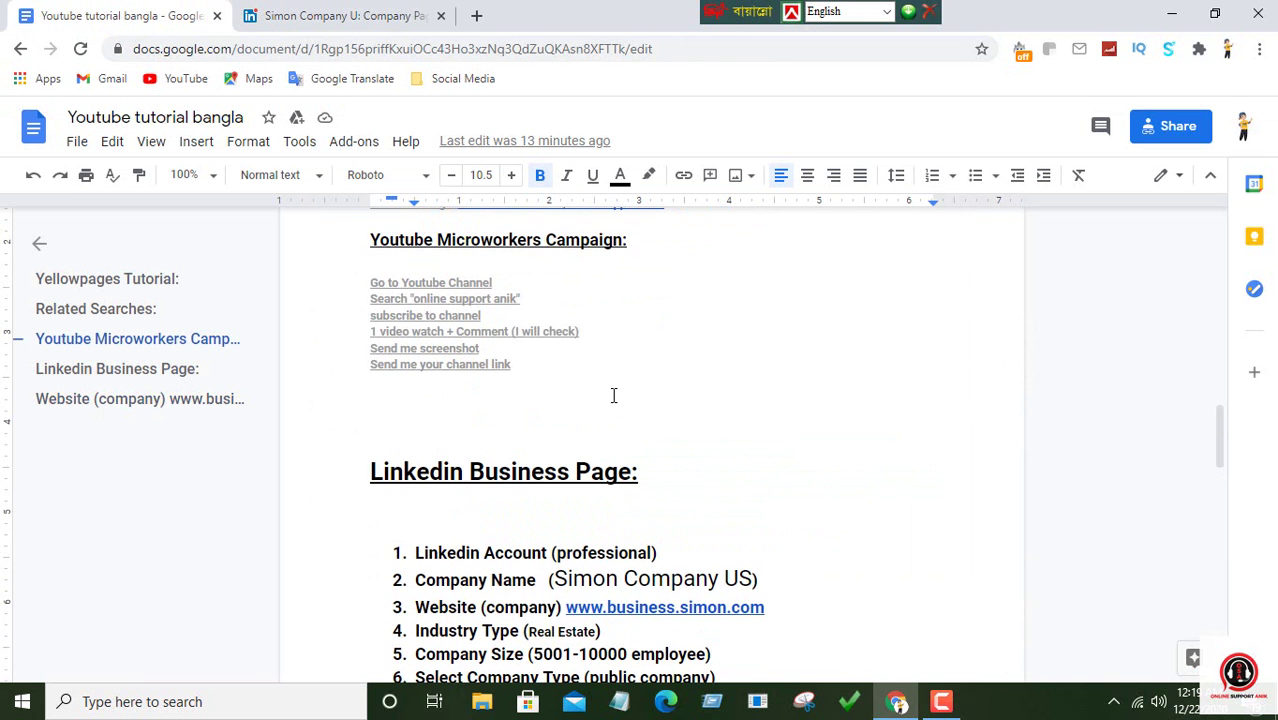
pyautogui.scroll(3, 612, 394)
pyautogui.scroll(-5, 612, 394)
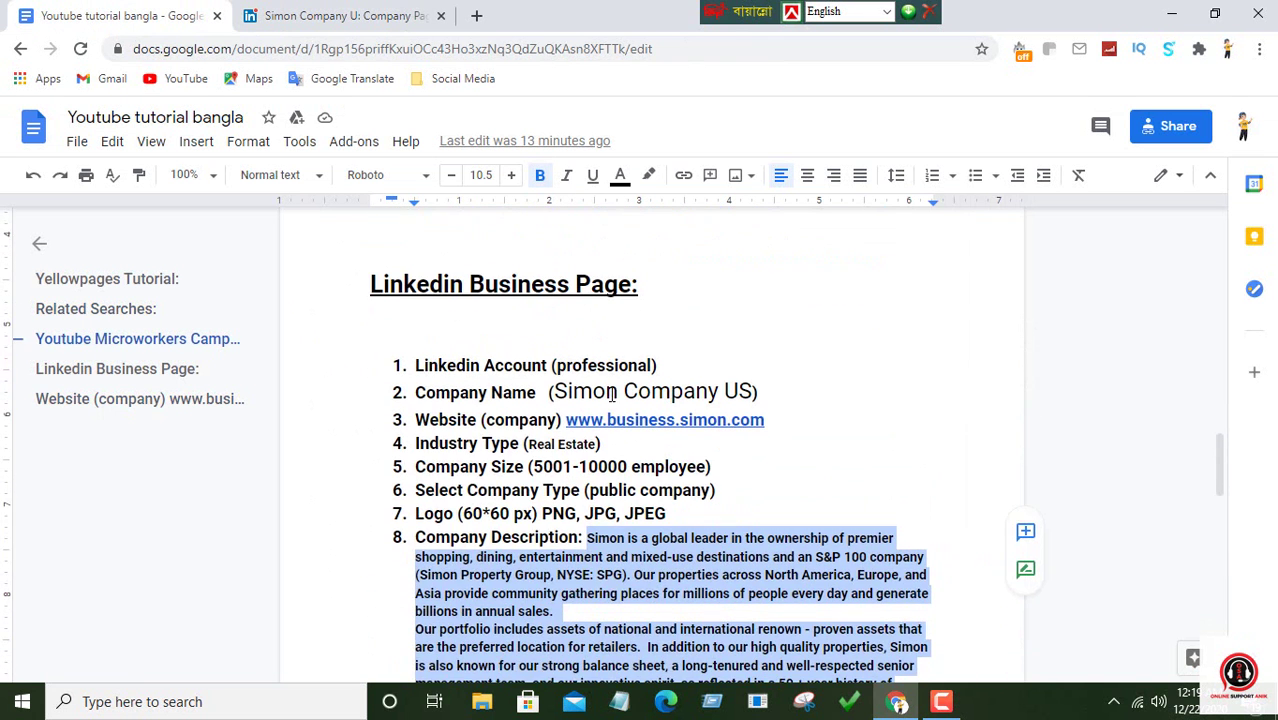
pyautogui.scroll(-8, 612, 394)
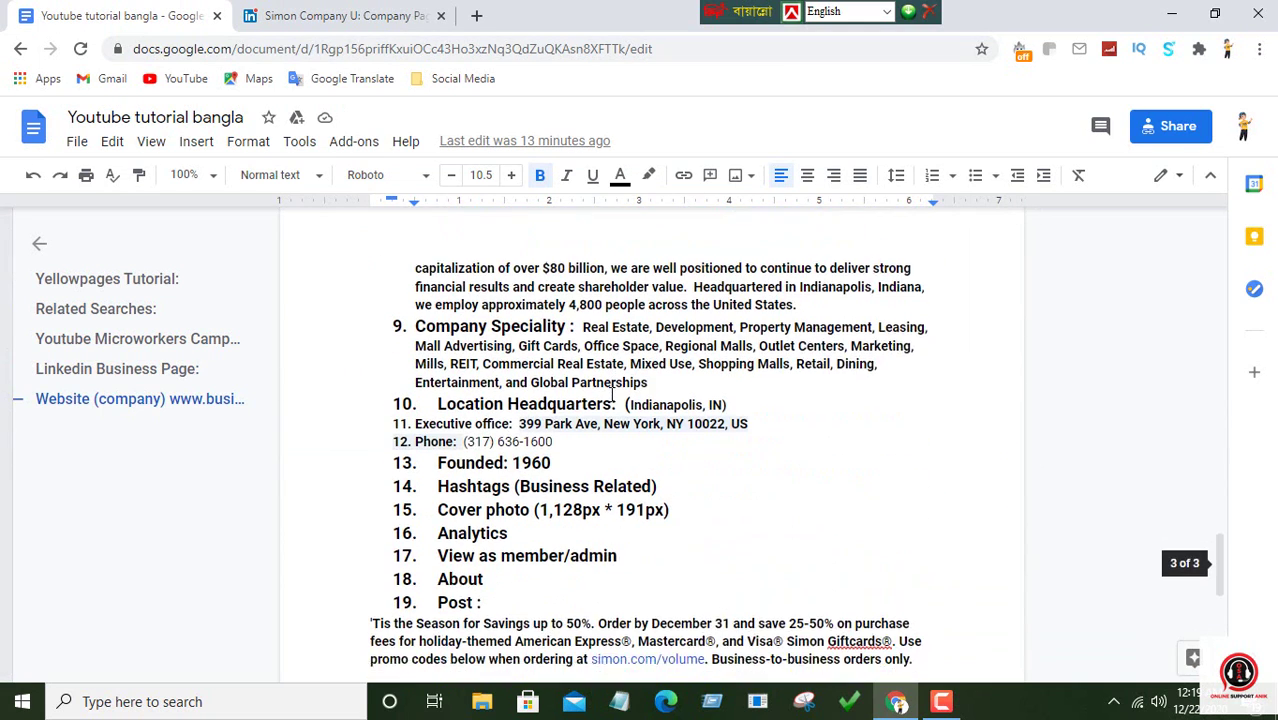
pyautogui.scroll(-1, 613, 394)
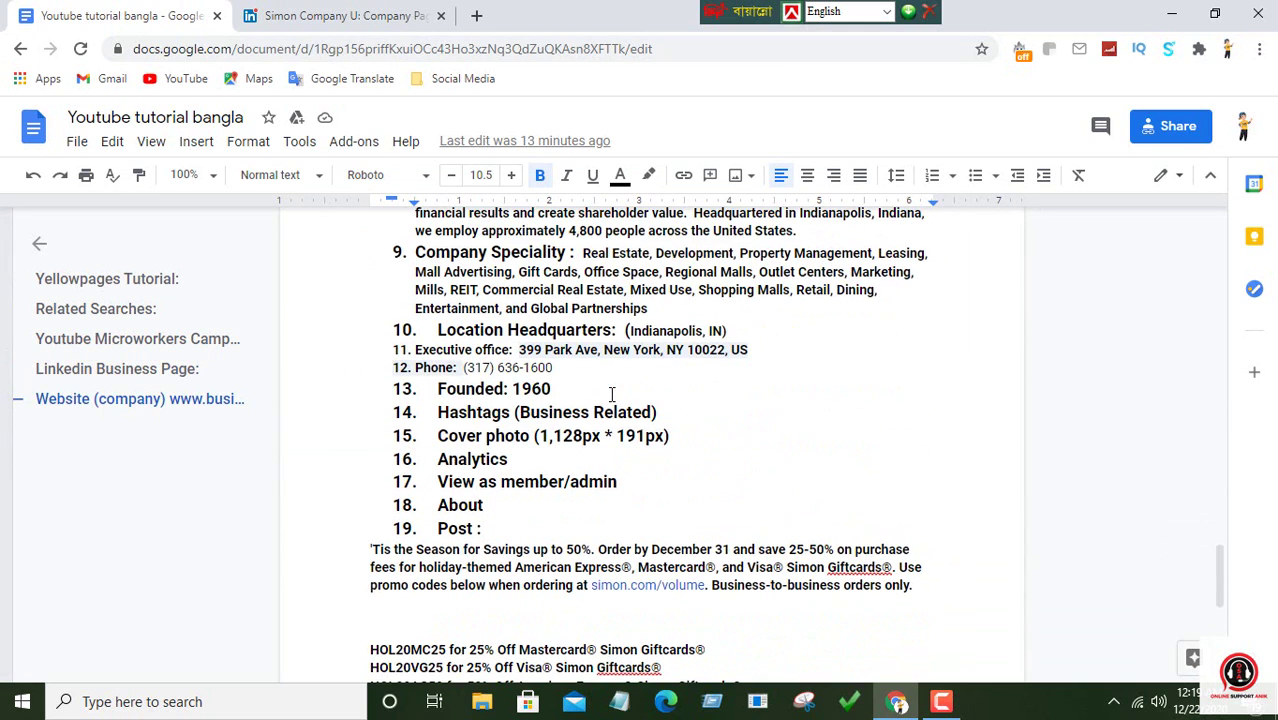
pyautogui.moveTo(465, 368); pyautogui.dragTo(555, 368)
pyautogui.rightClick(540, 368)
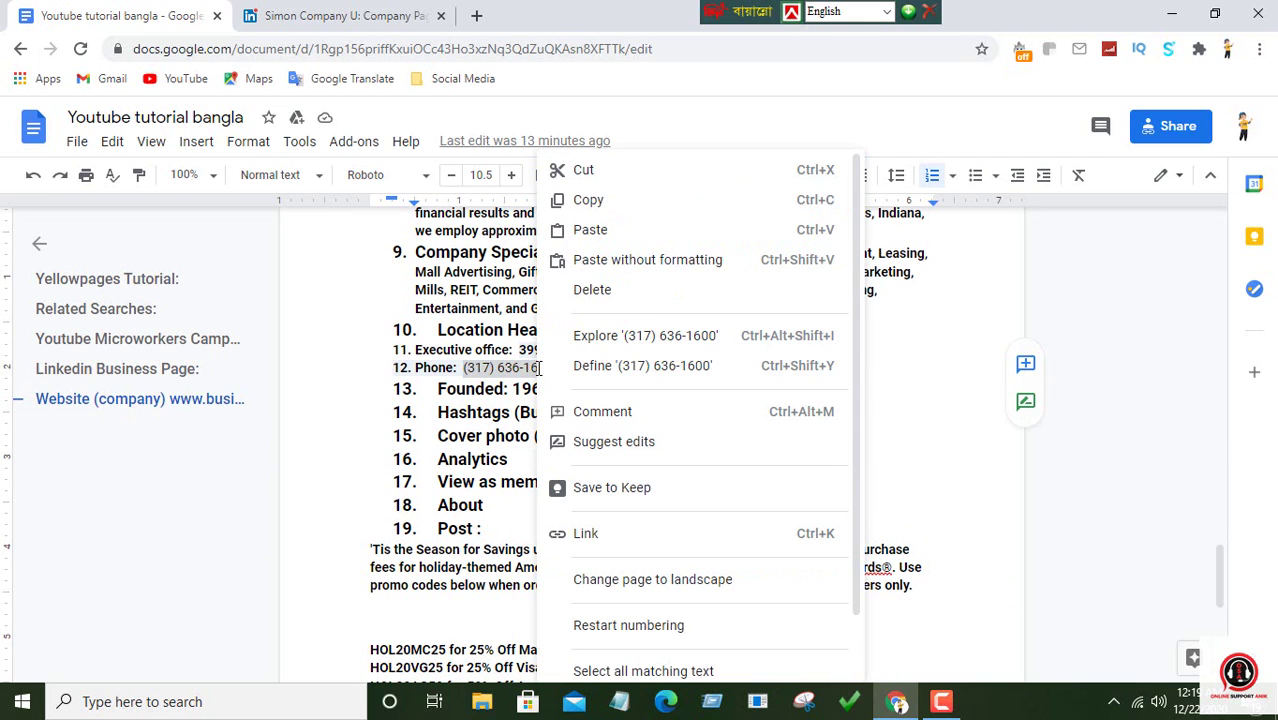
pyautogui.rightClick(542, 386)
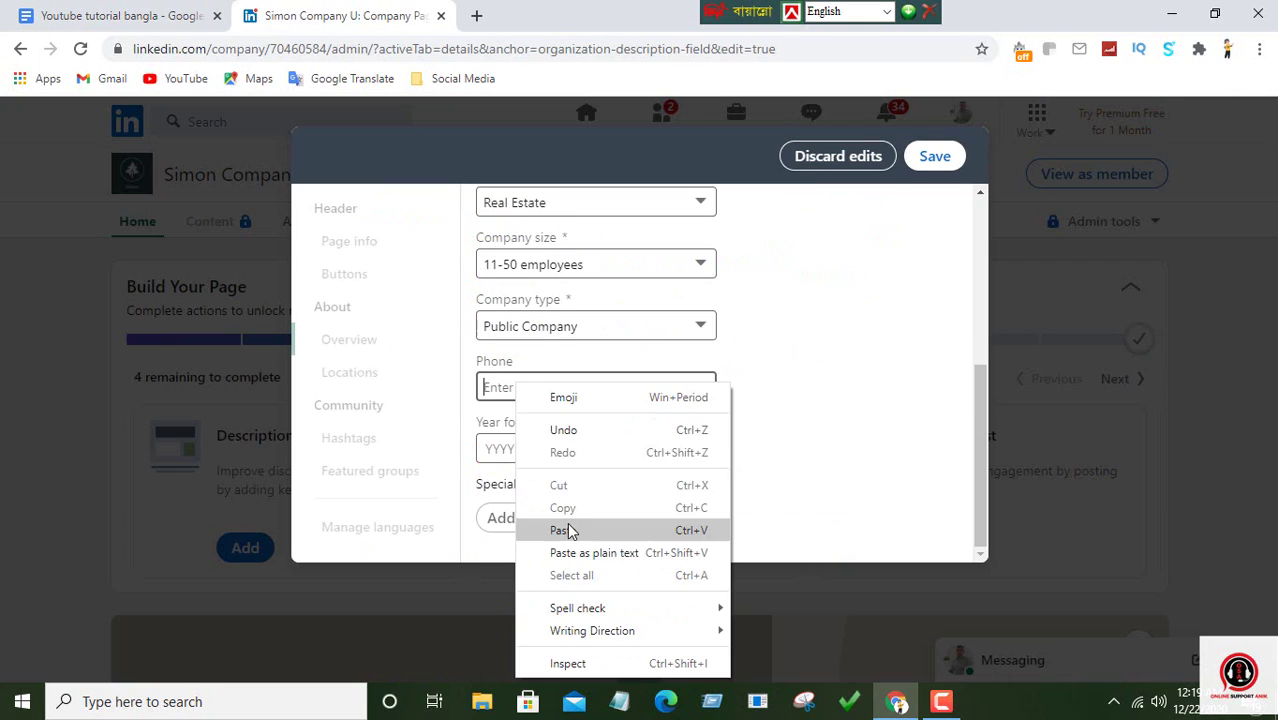
pyautogui.click(566, 530)
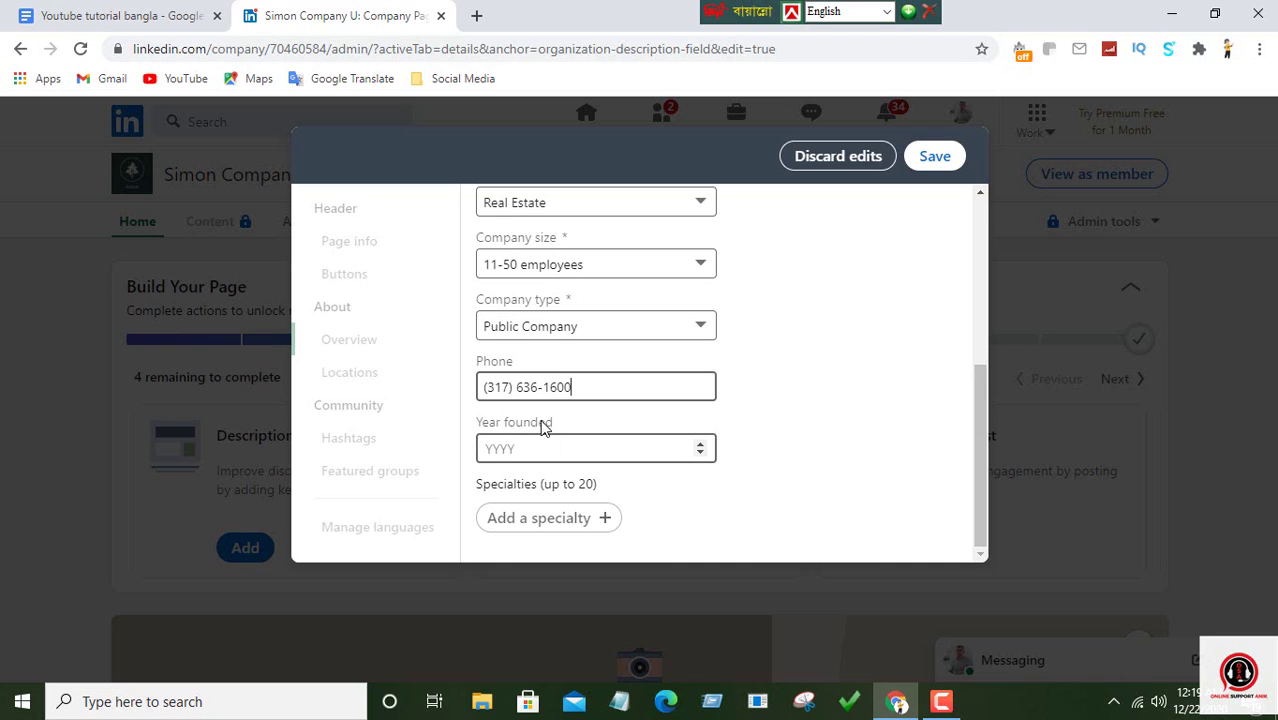
# - Set the year founded to 1960 and add "Real Estate" from the tutorial document's Company Speciality list as a specialty
pyautogui.click(520, 450)
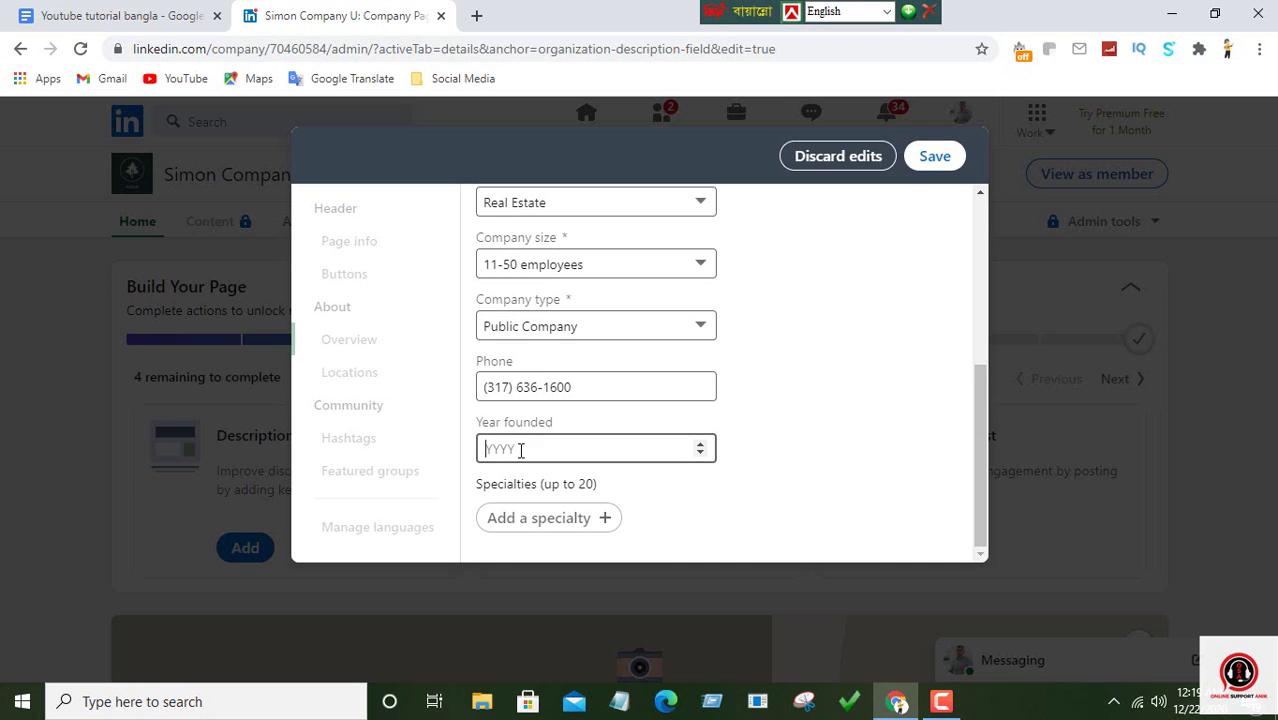
pyautogui.write('1960')
pyautogui.click(115, 12)
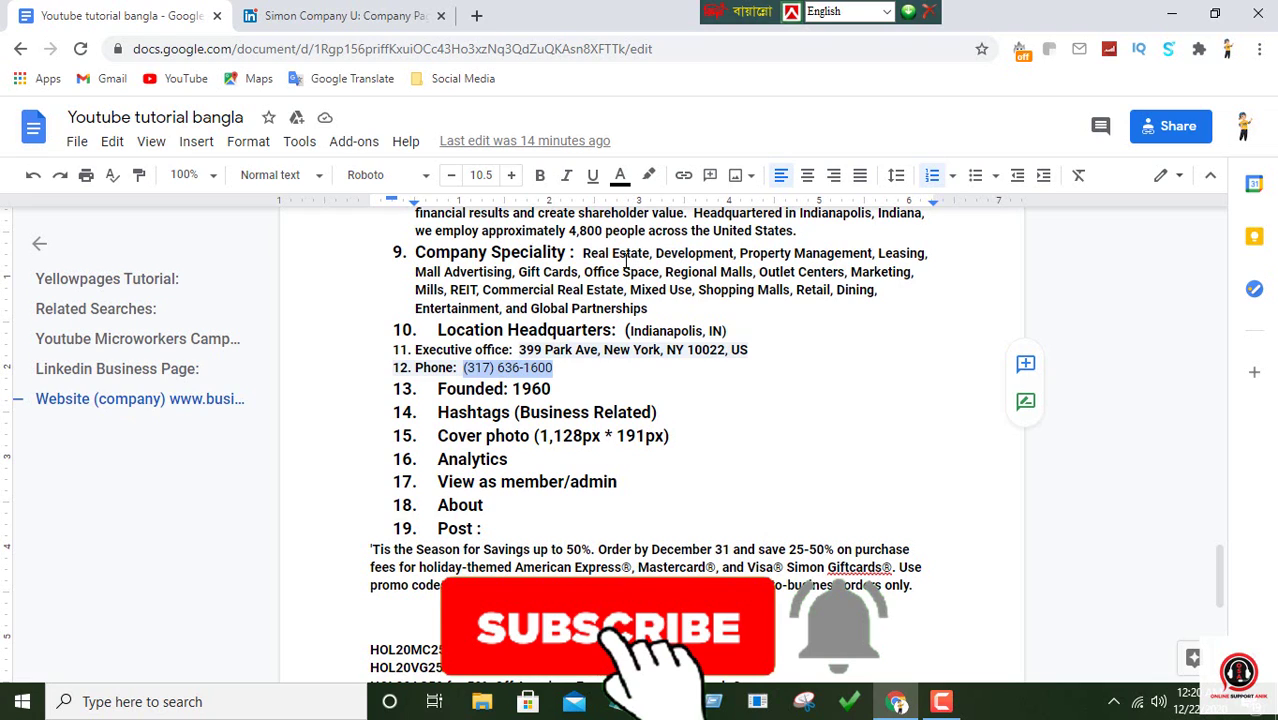
pyautogui.moveTo(582, 252); pyautogui.dragTo(628, 254)
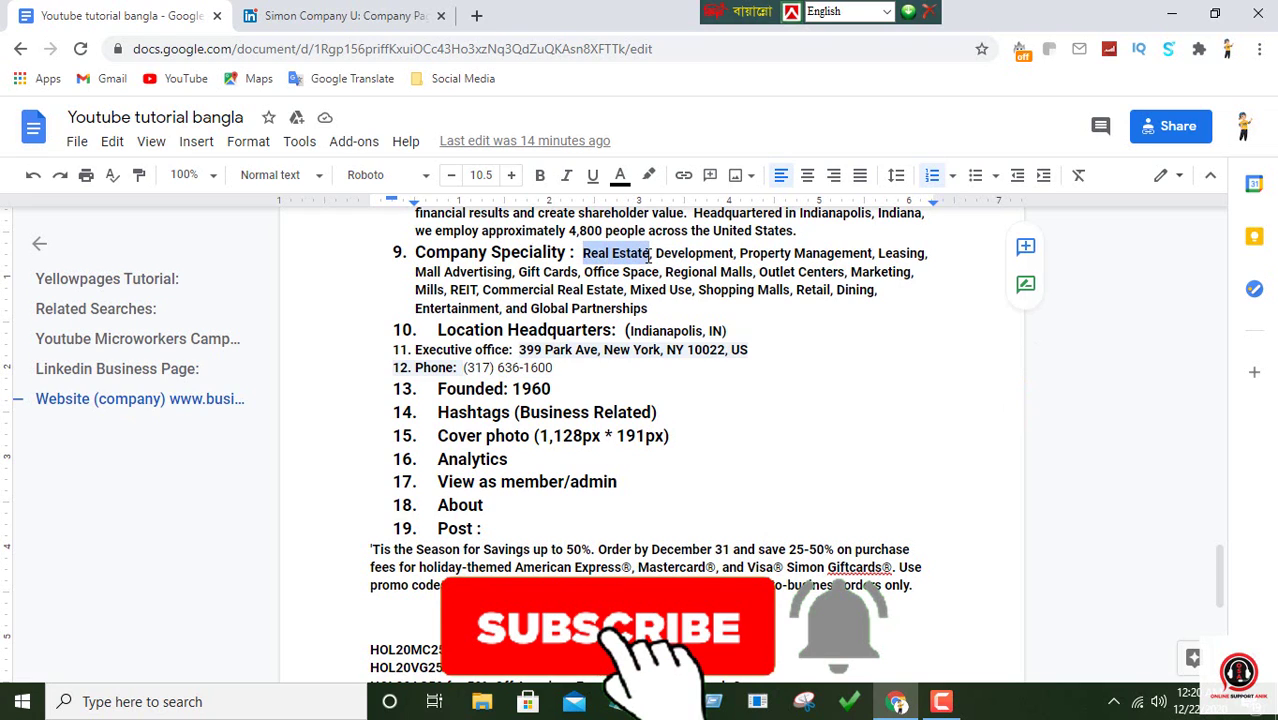
pyautogui.rightClick(628, 254)
pyautogui.click(676, 200)
pyautogui.click(360, 16)
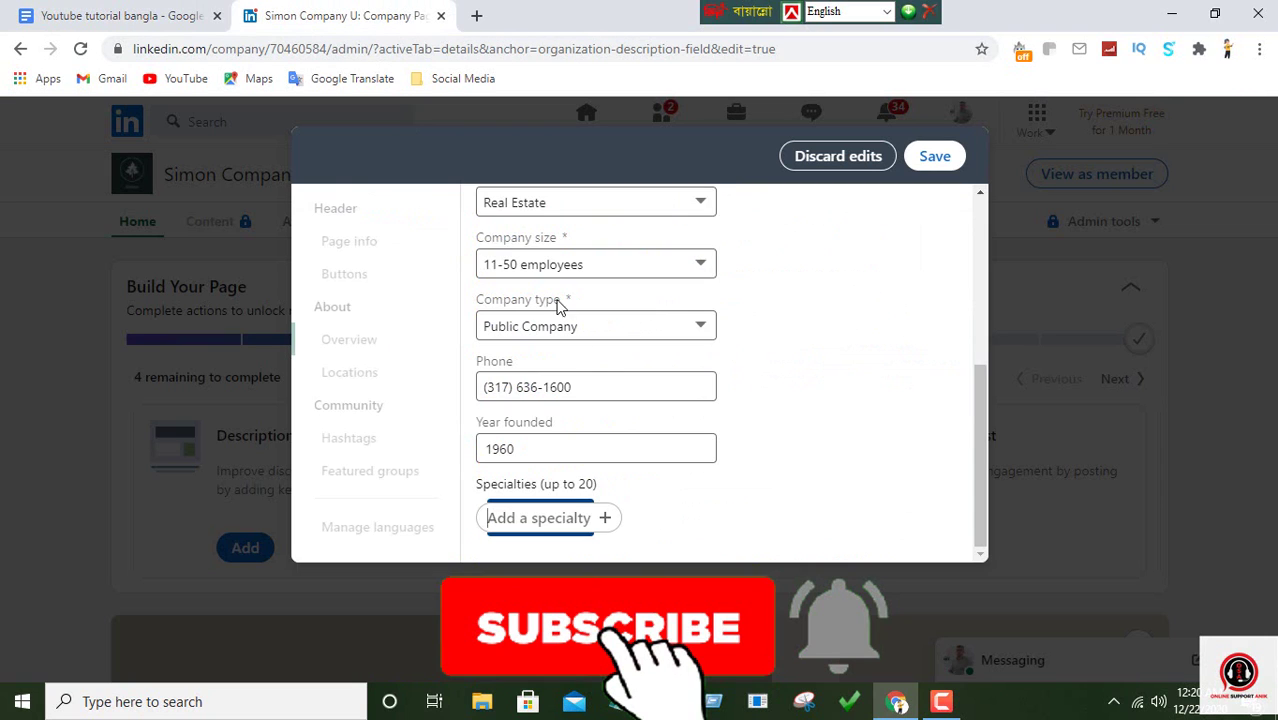
pyautogui.rightClick(522, 516)
pyautogui.click(563, 390)
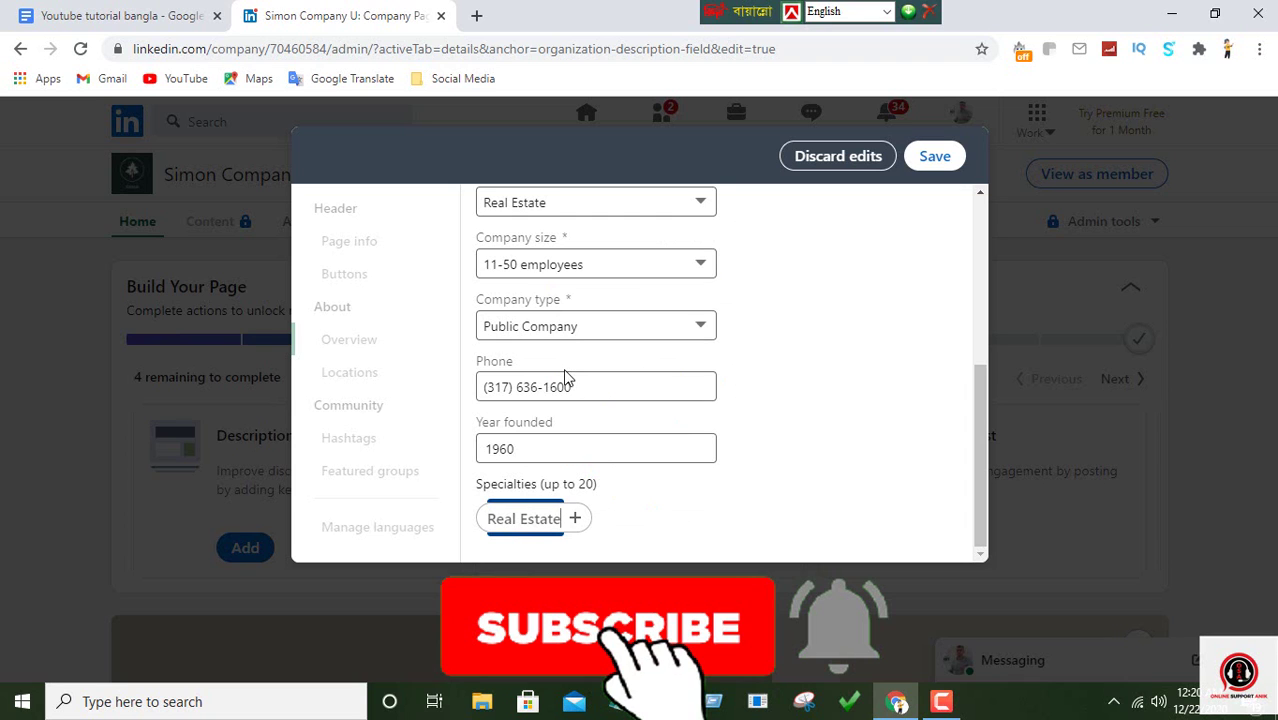
pyautogui.press('Return')
# - Copy "Development" from the tutorial document's Company Speciality list and add it as a specialty of the page
pyautogui.click(163, 18)
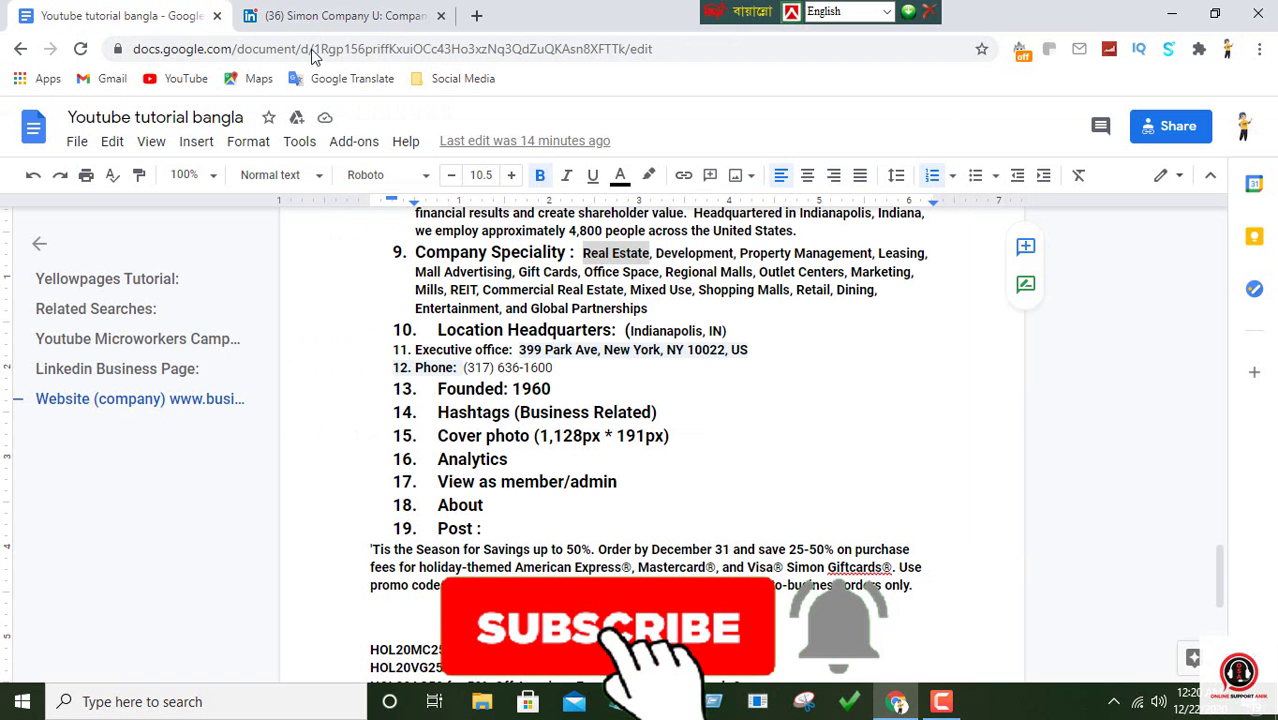
pyautogui.moveTo(657, 253); pyautogui.dragTo(727, 253)
pyautogui.rightClick(727, 253)
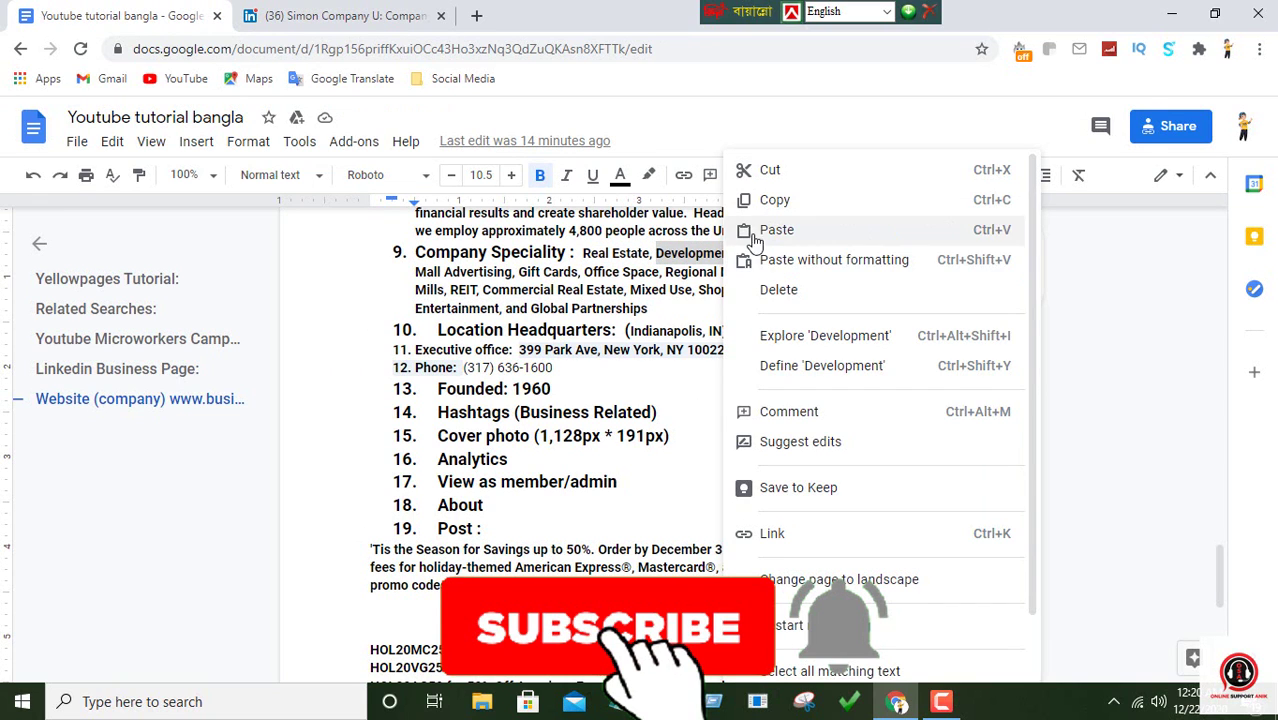
pyautogui.click(763, 201)
pyautogui.click(340, 16)
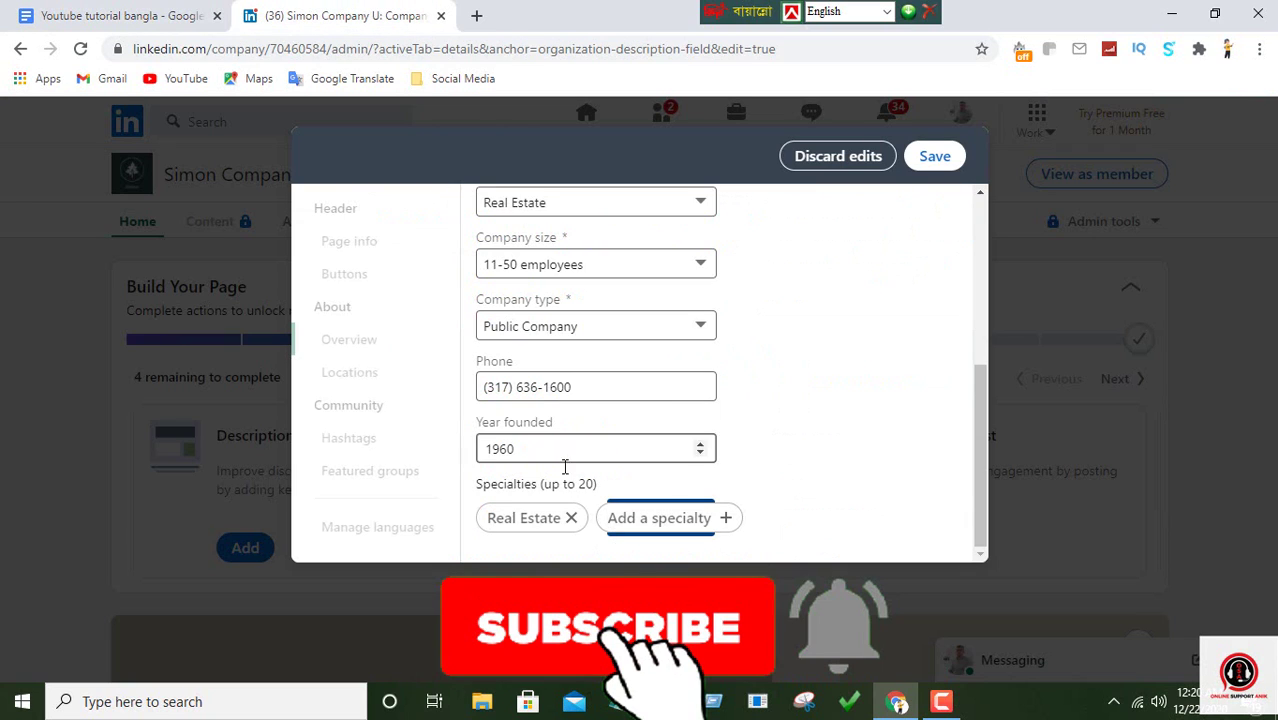
pyautogui.rightClick(622, 517)
pyautogui.click(676, 368)
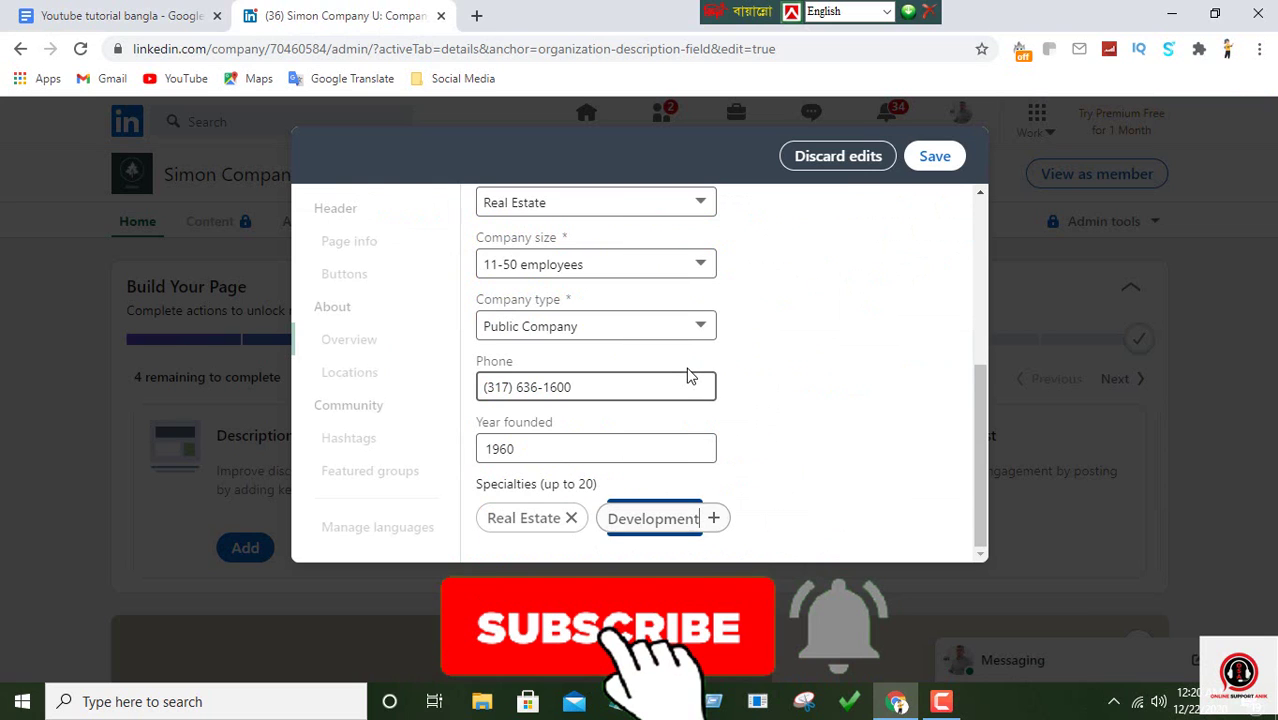
pyautogui.press('Return')
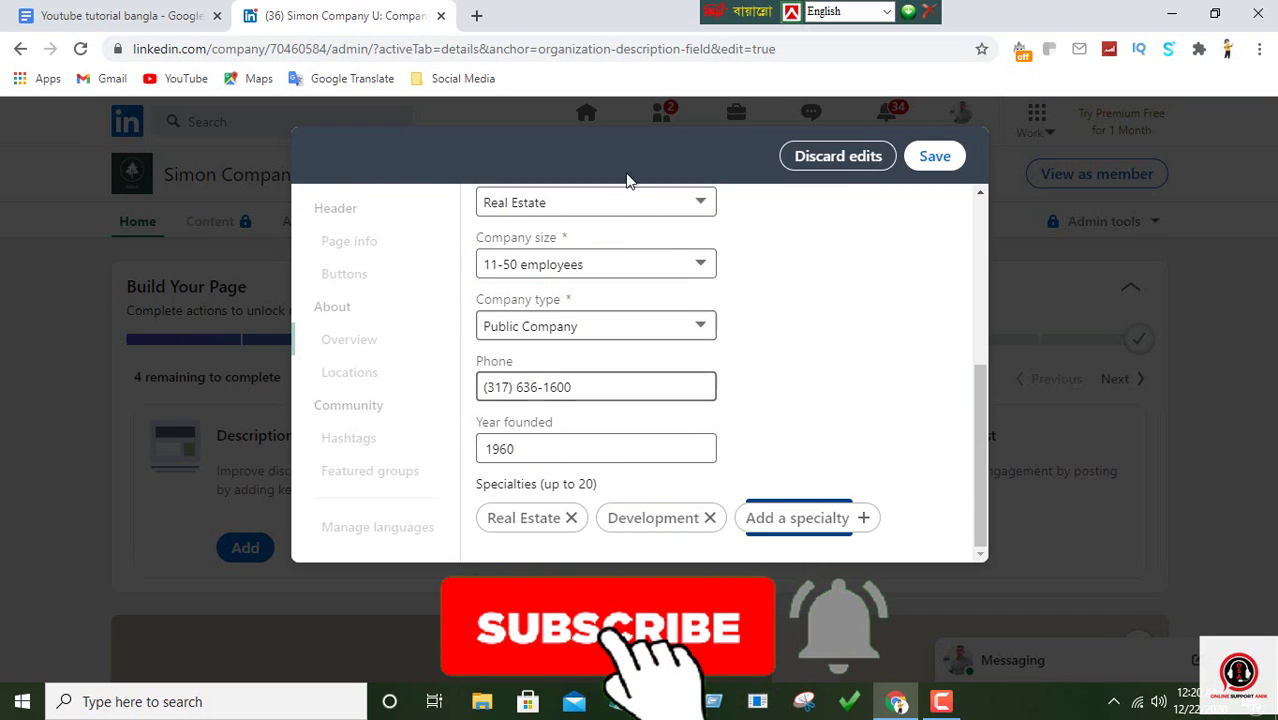
# - Copy "Property Management" from the tutorial document's speciality list and add it to the page's specialties
pyautogui.click(100, 16)
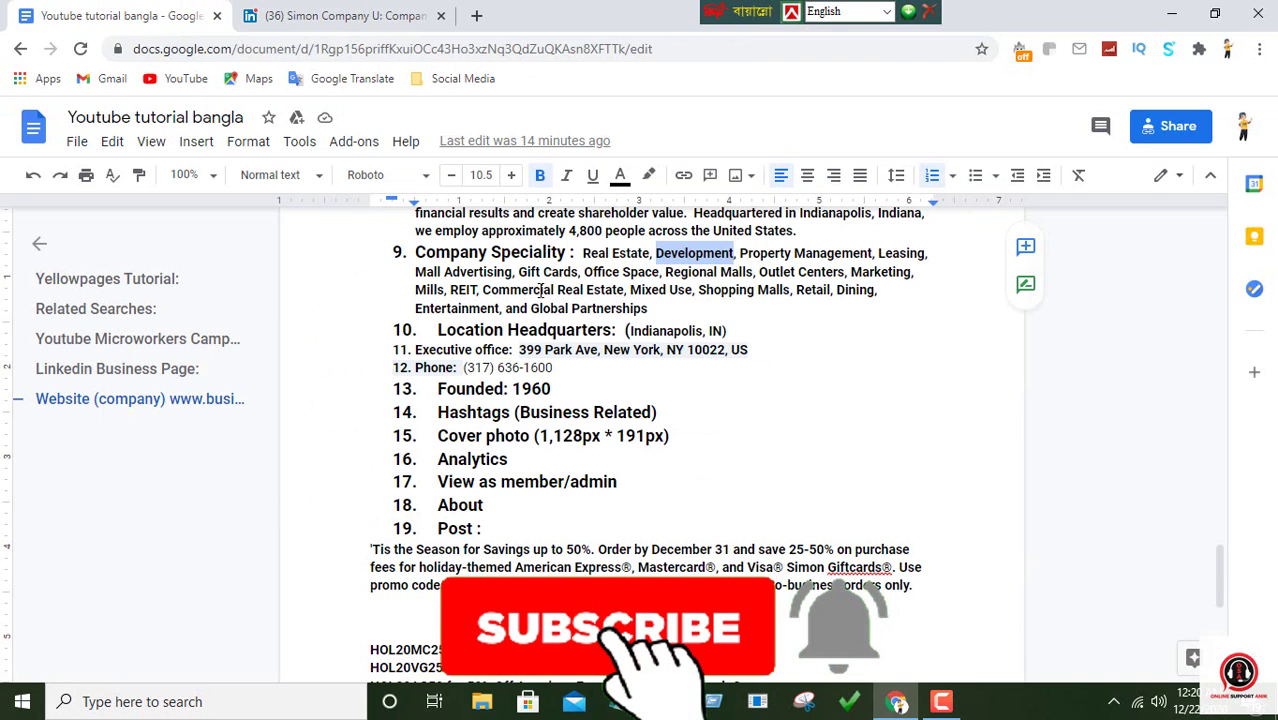
pyautogui.moveTo(740, 253); pyautogui.dragTo(873, 253)
pyautogui.rightClick(862, 250)
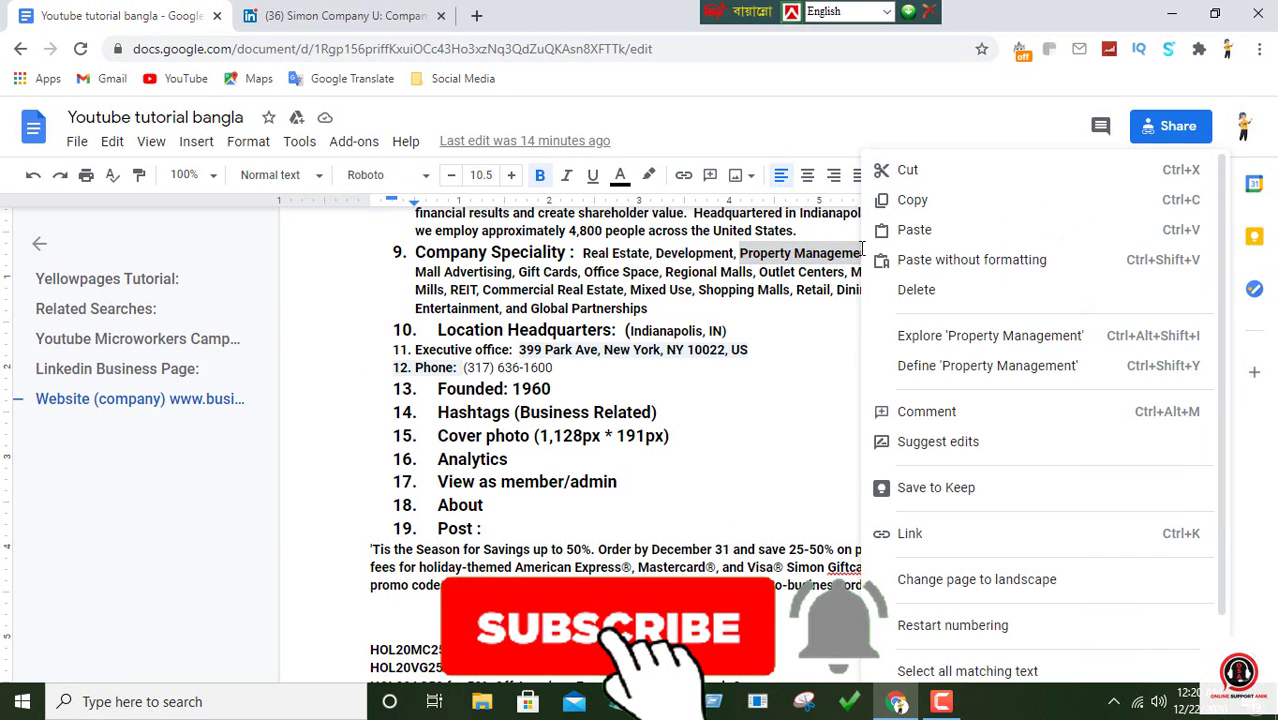
pyautogui.click(902, 200)
pyautogui.click(334, 18)
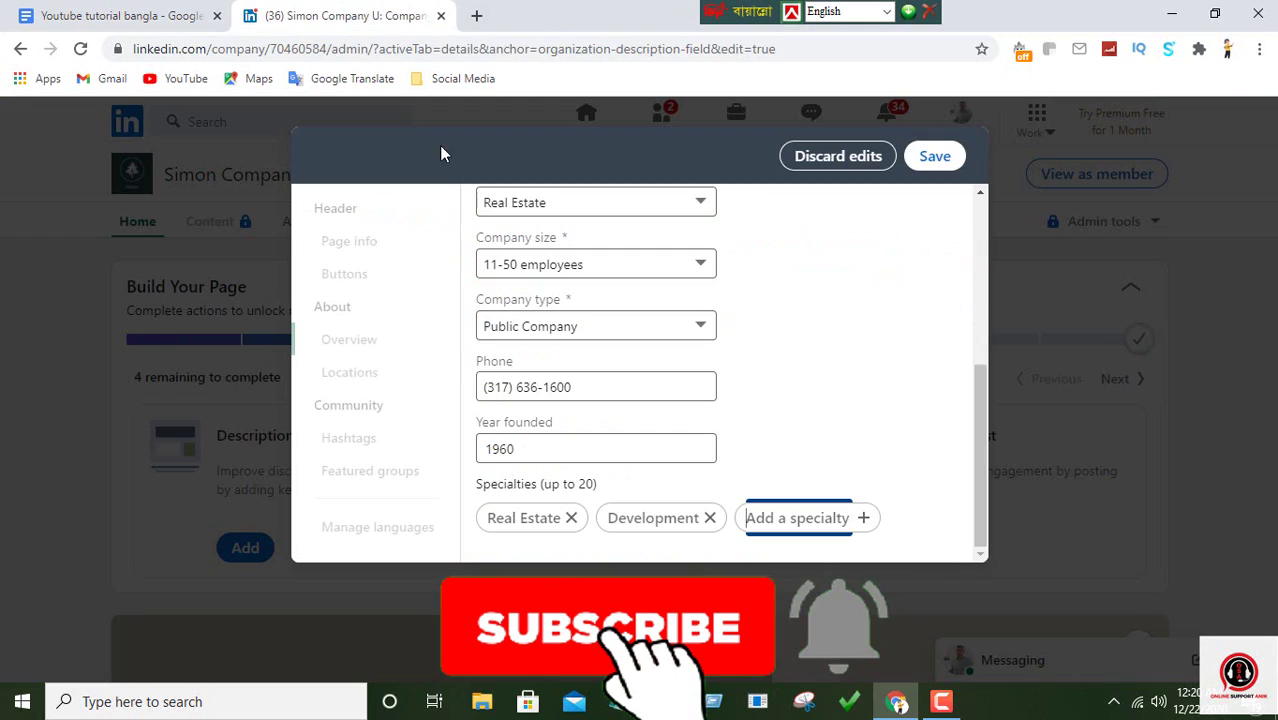
pyautogui.rightClick(761, 511)
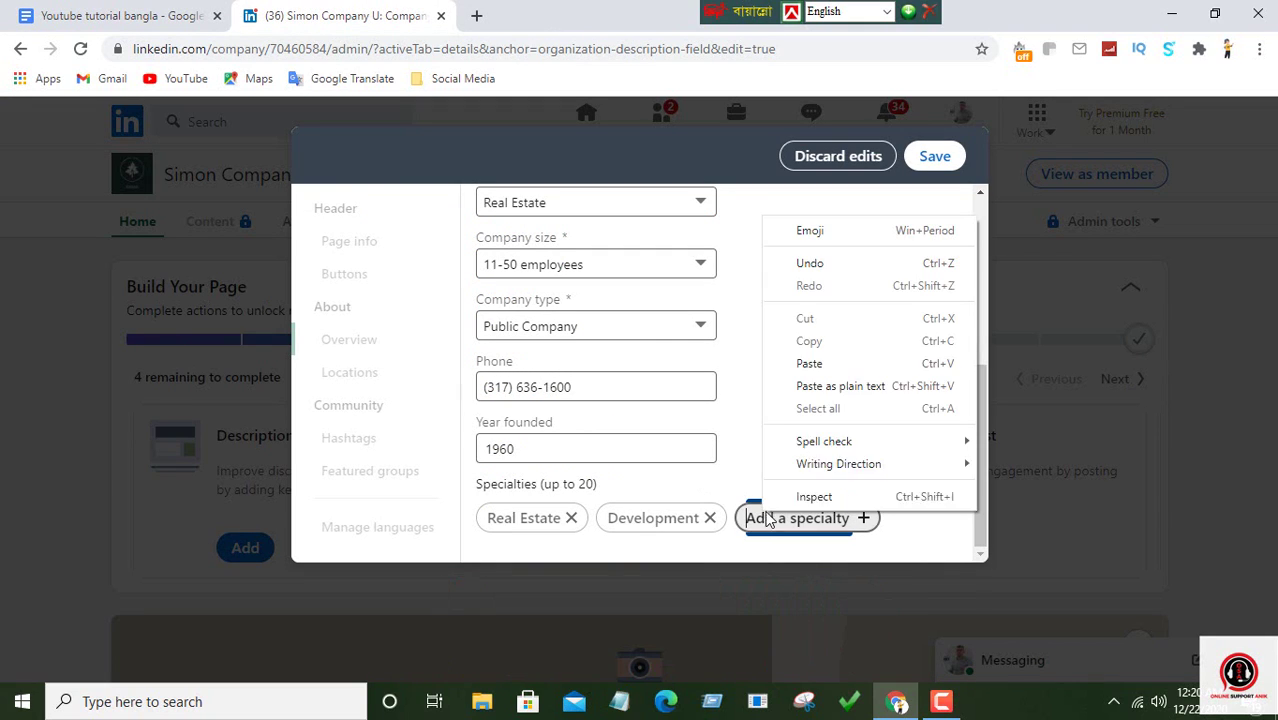
pyautogui.click(819, 361)
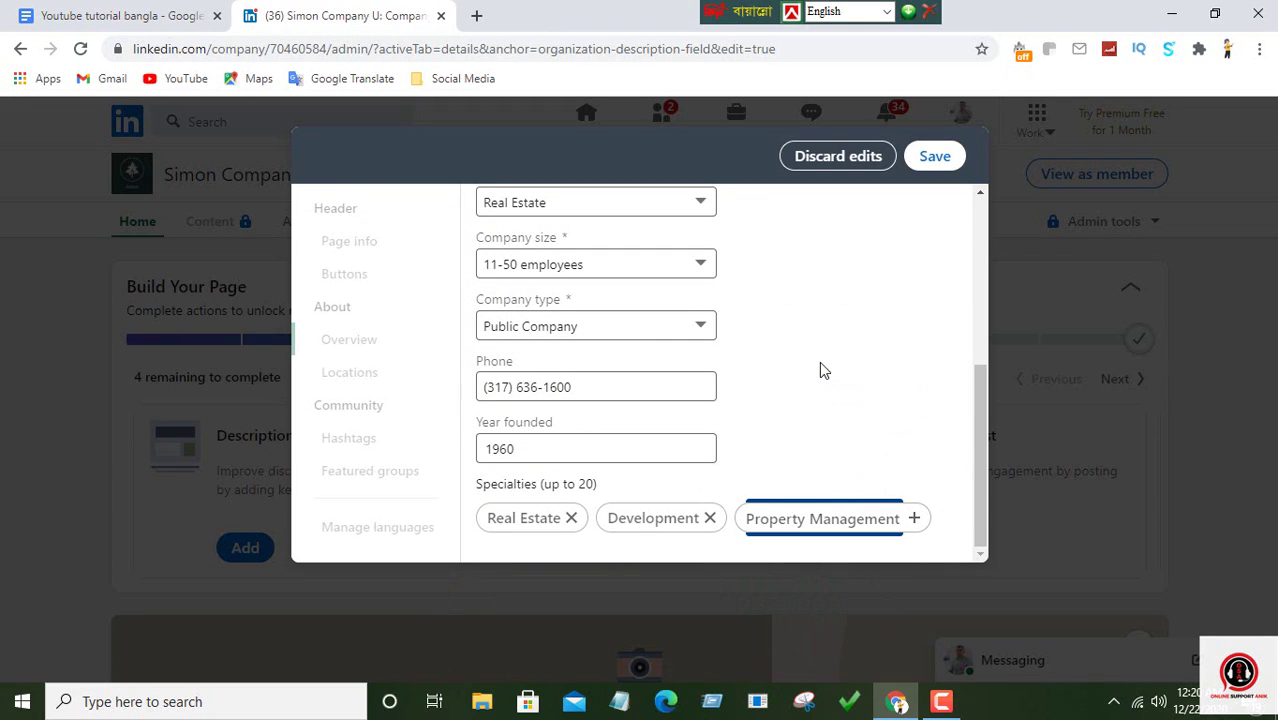
pyautogui.press('Return')
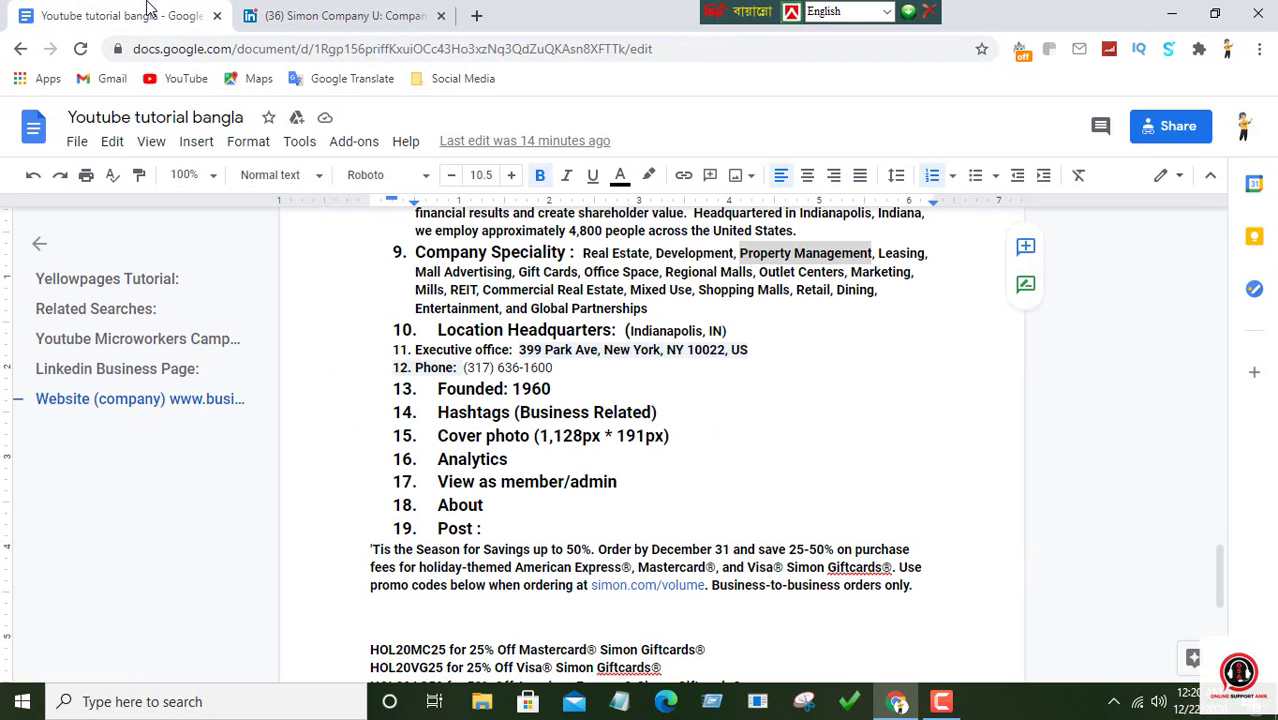
# - Copy "Leasing" from the tutorial document's speciality list and add it to the page's specialties
pyautogui.click(115, 16)
pyautogui.moveTo(878, 253); pyautogui.dragTo(924, 256)
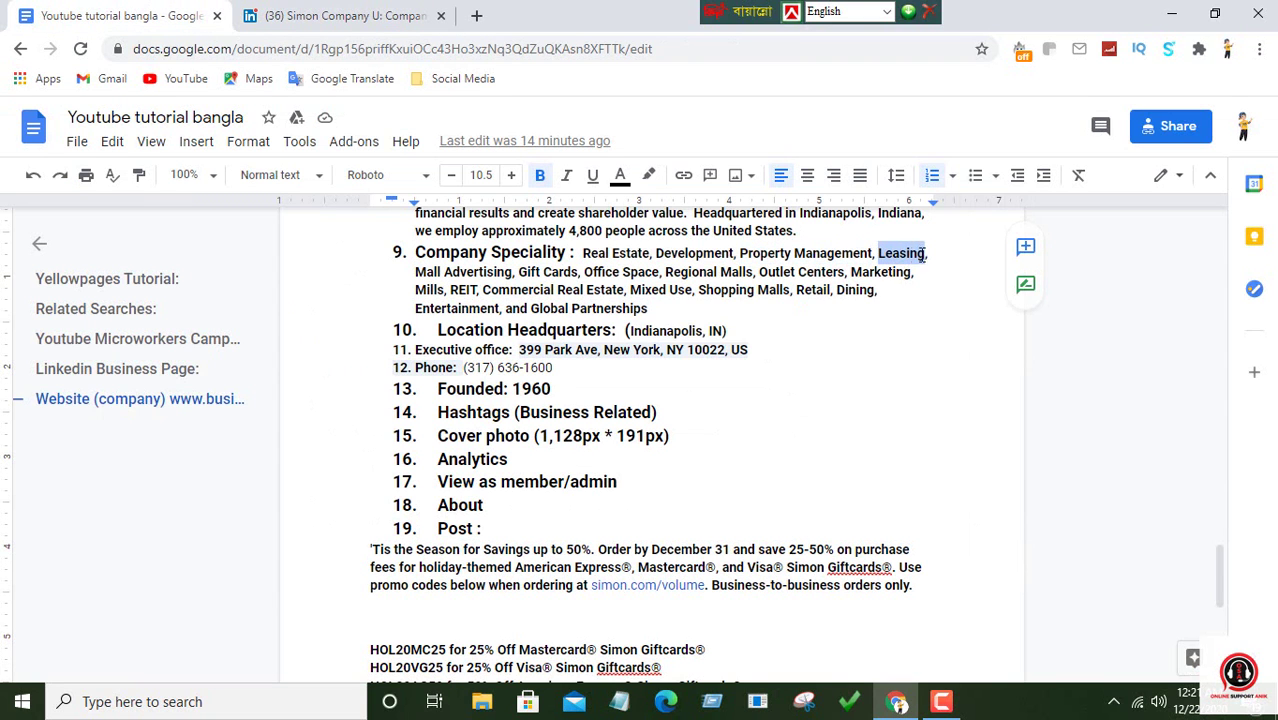
pyautogui.rightClick(908, 260)
pyautogui.click(958, 200)
pyautogui.click(355, 18)
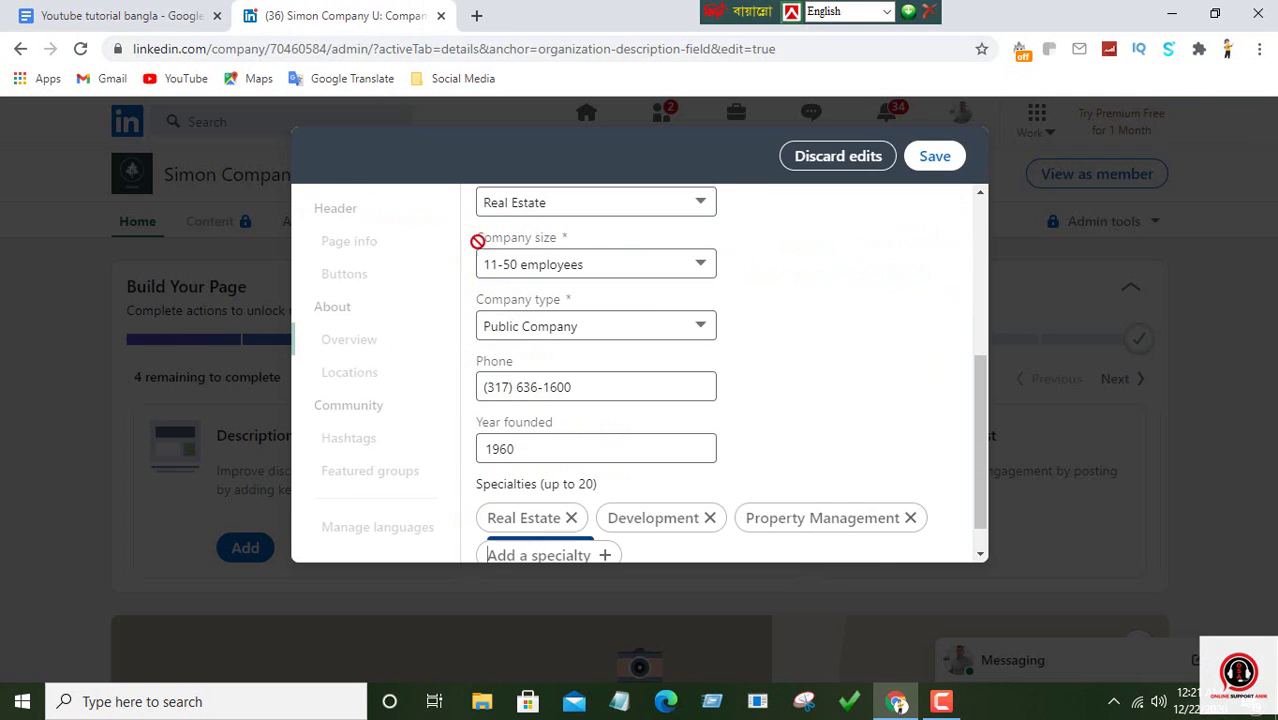
pyautogui.rightClick(546, 553)
pyautogui.click(572, 404)
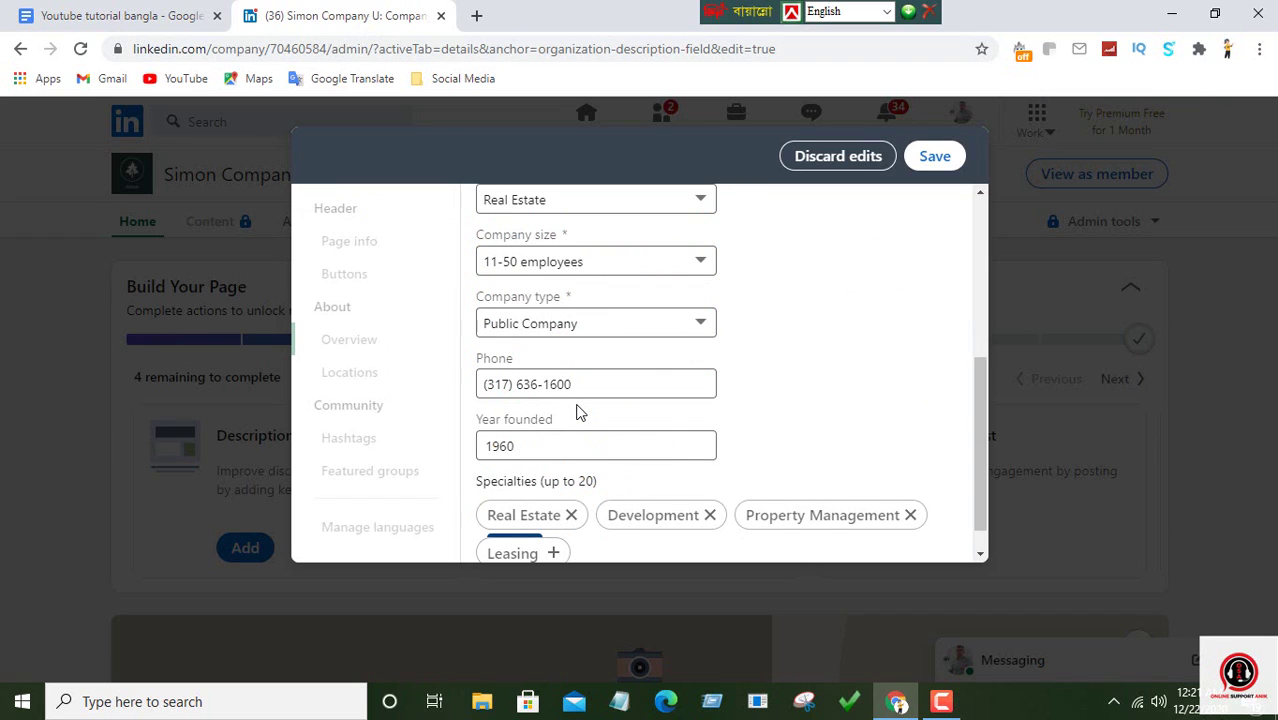
pyautogui.press('Return')
# - Copy "Mall Advertising" from the tutorial document's speciality list and add it to the page's specialties
pyautogui.click(46, 10)
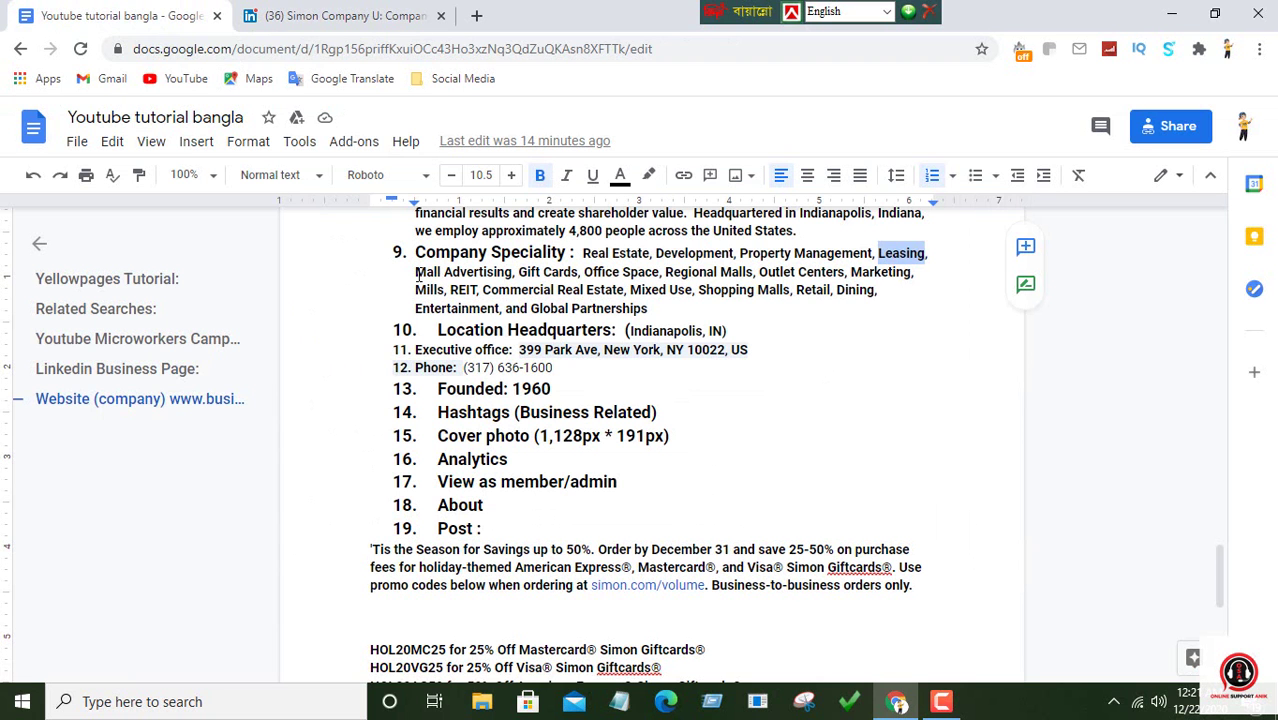
pyautogui.moveTo(416, 272); pyautogui.dragTo(512, 272)
pyautogui.rightClick(496, 272)
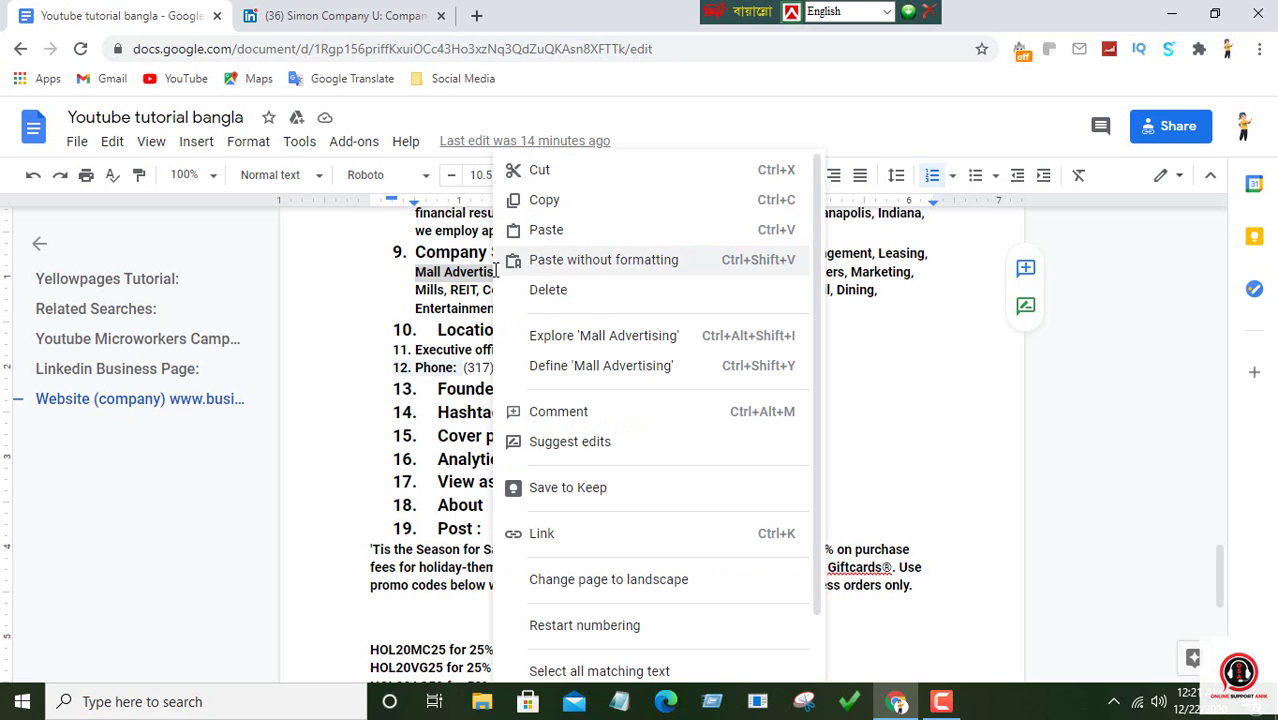
pyautogui.click(537, 205)
pyautogui.click(363, 18)
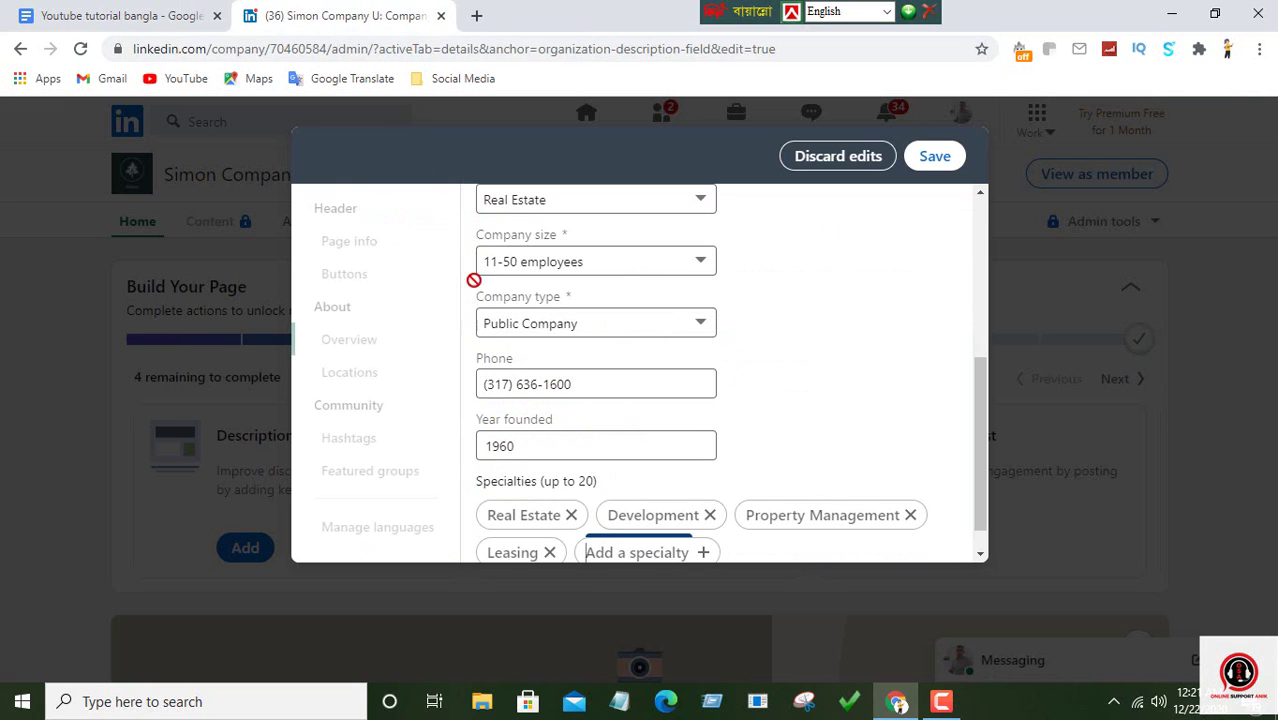
pyautogui.rightClick(600, 553)
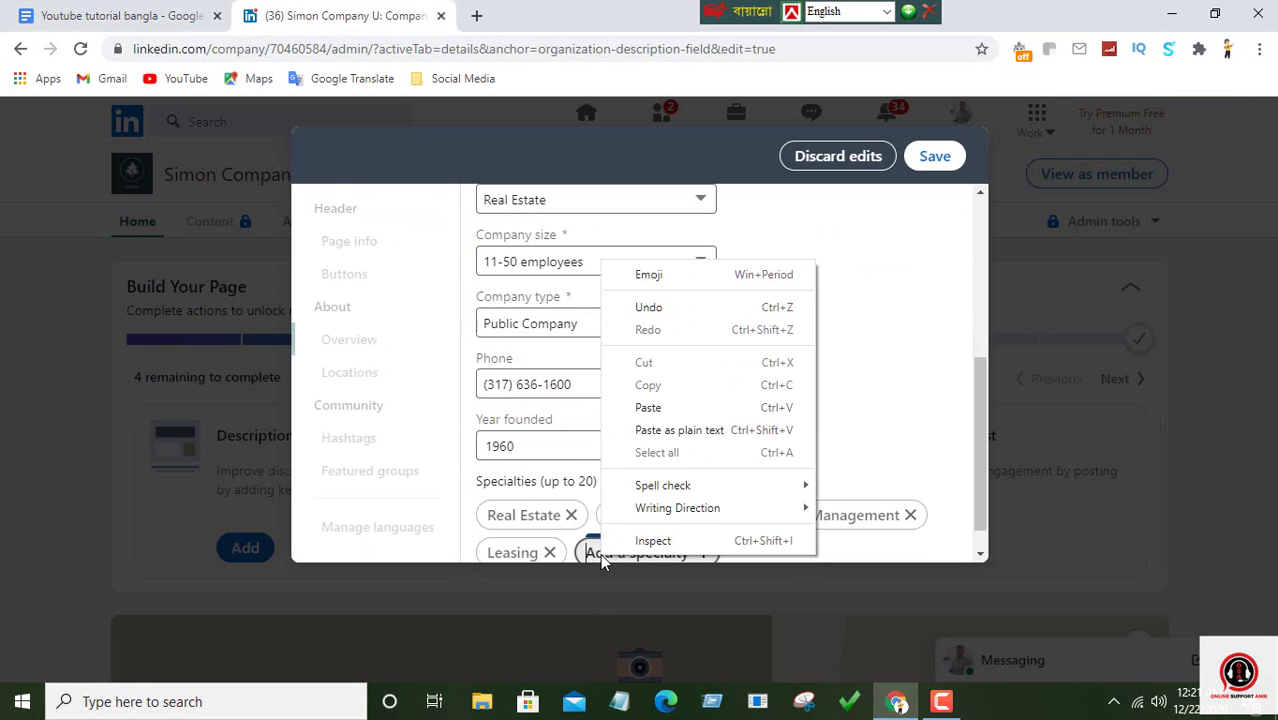
pyautogui.click(648, 408)
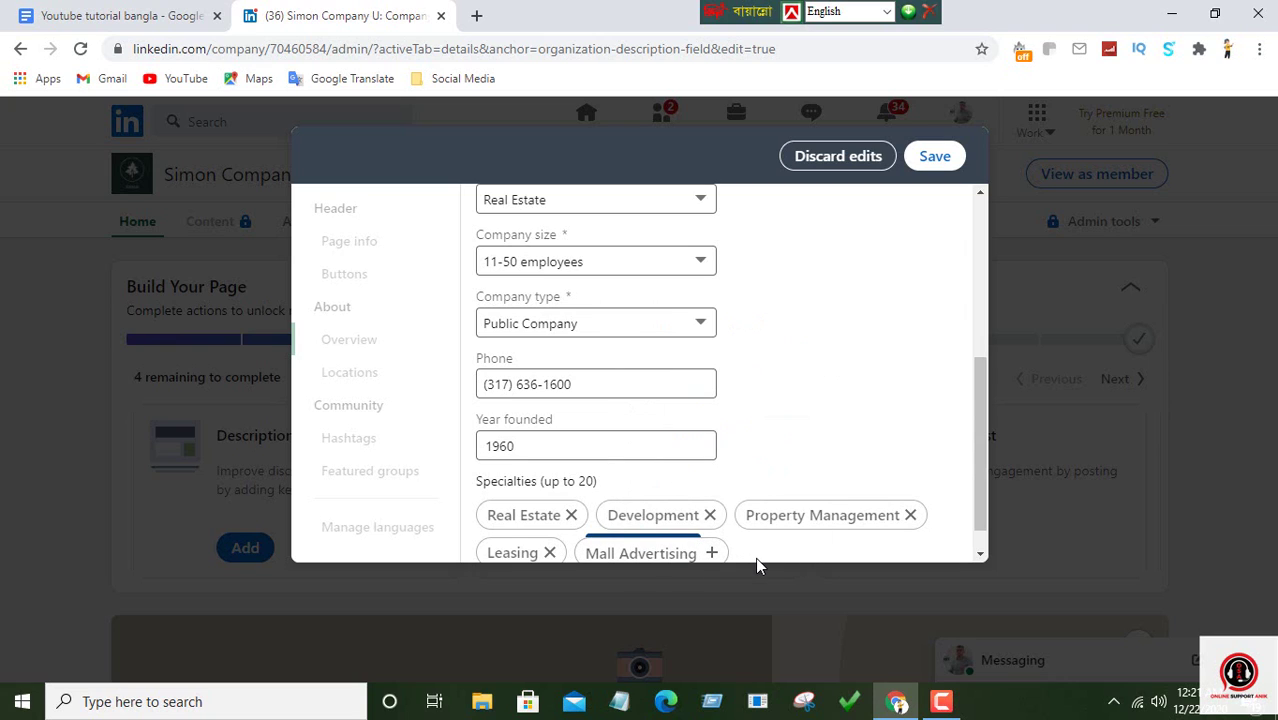
pyautogui.press('Return')
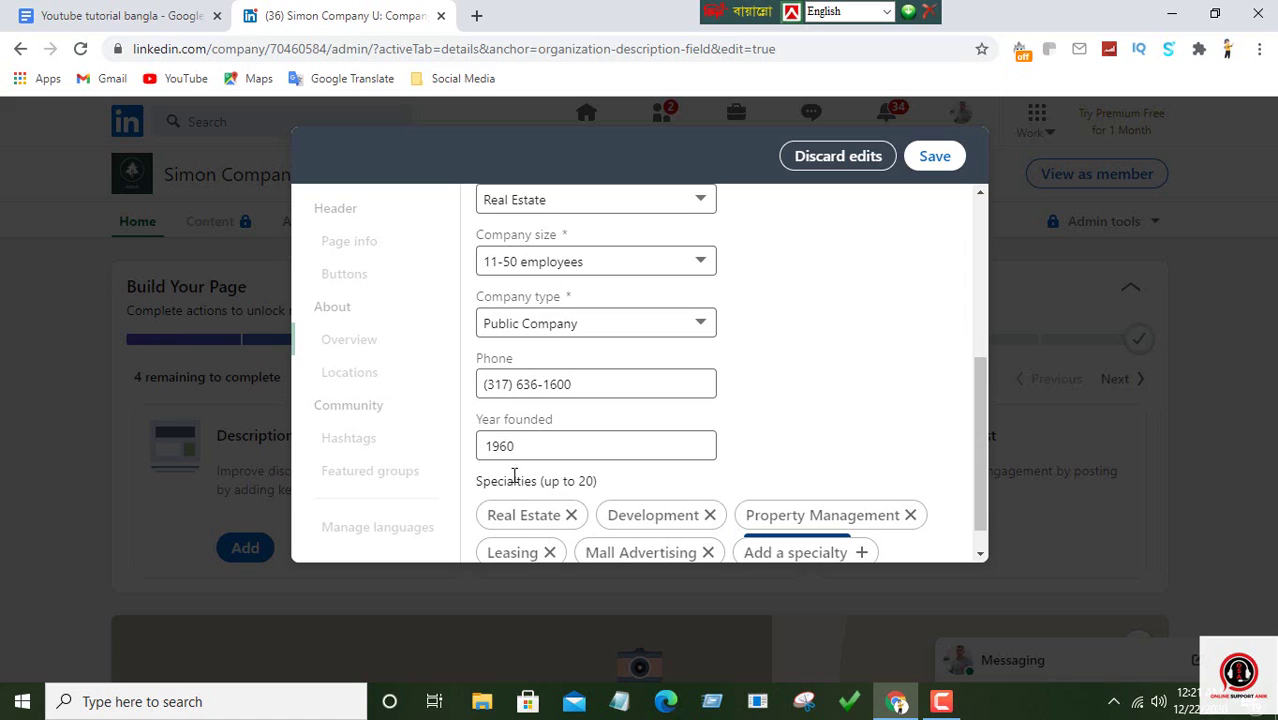
# - Save the overview details, close the page editor and dismiss the Invite to Follow notice
pyautogui.scroll(-1, 740, 482)
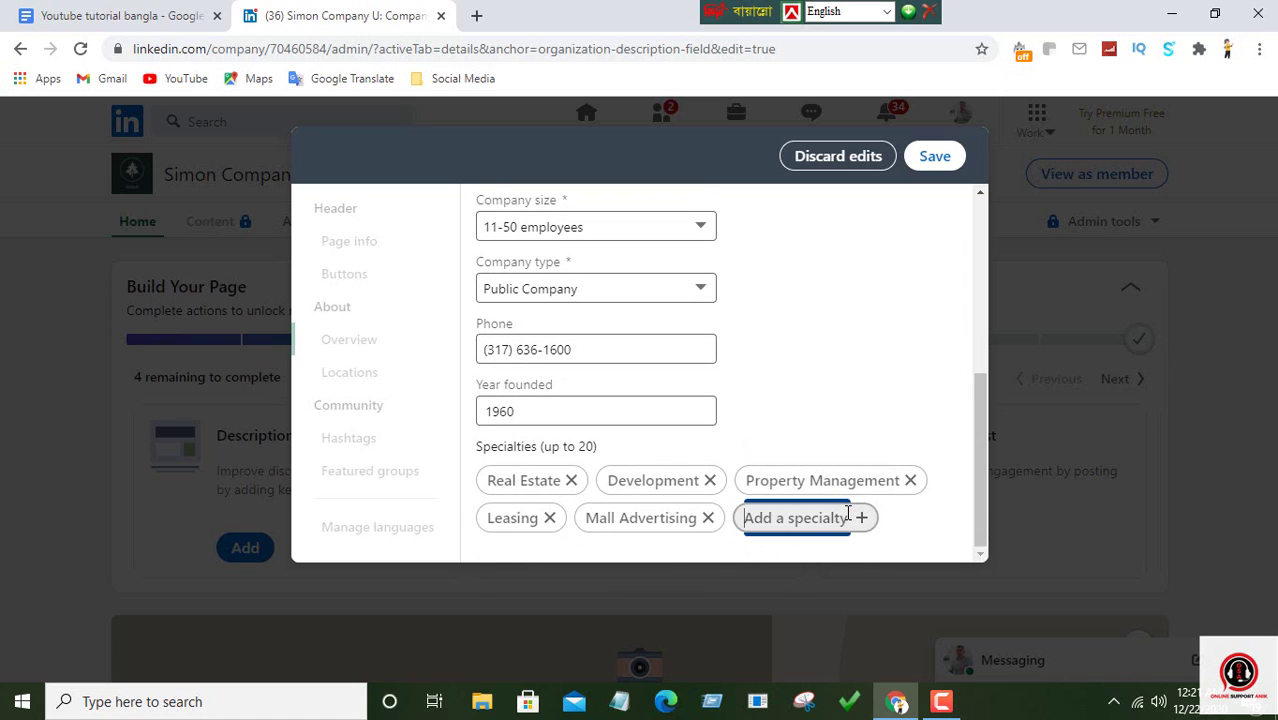
pyautogui.click(938, 157)
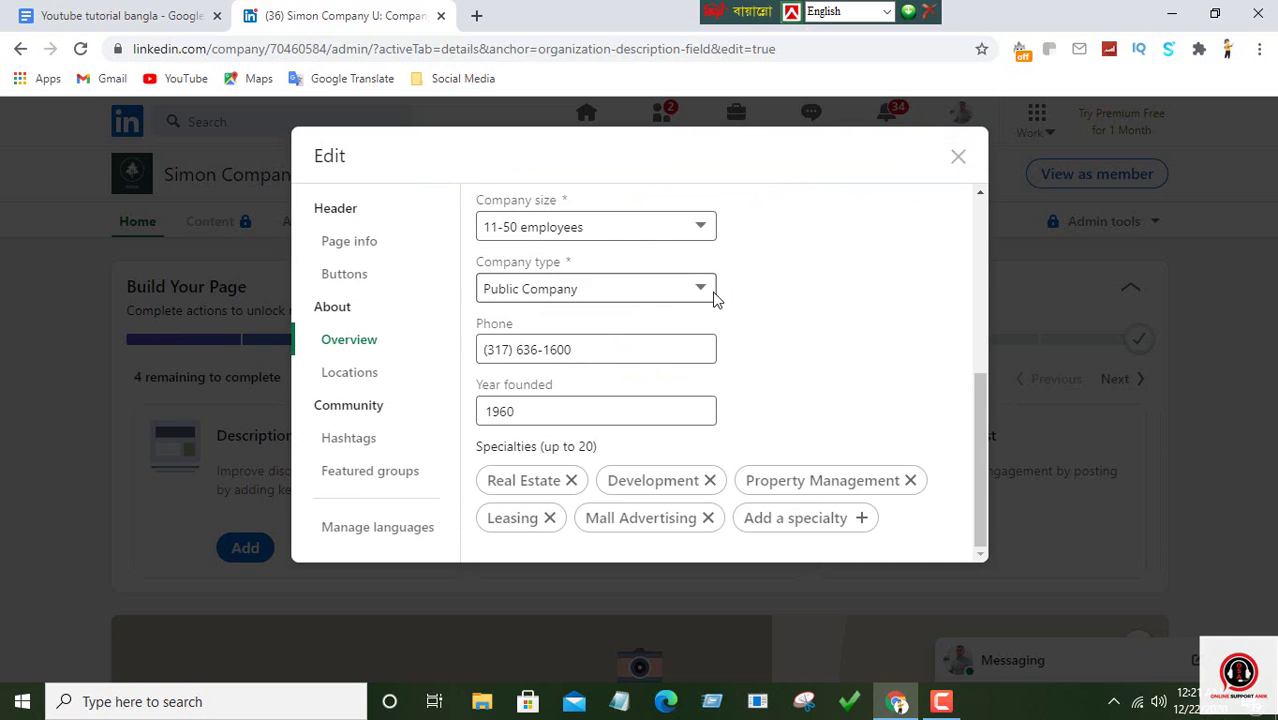
pyautogui.click(958, 160)
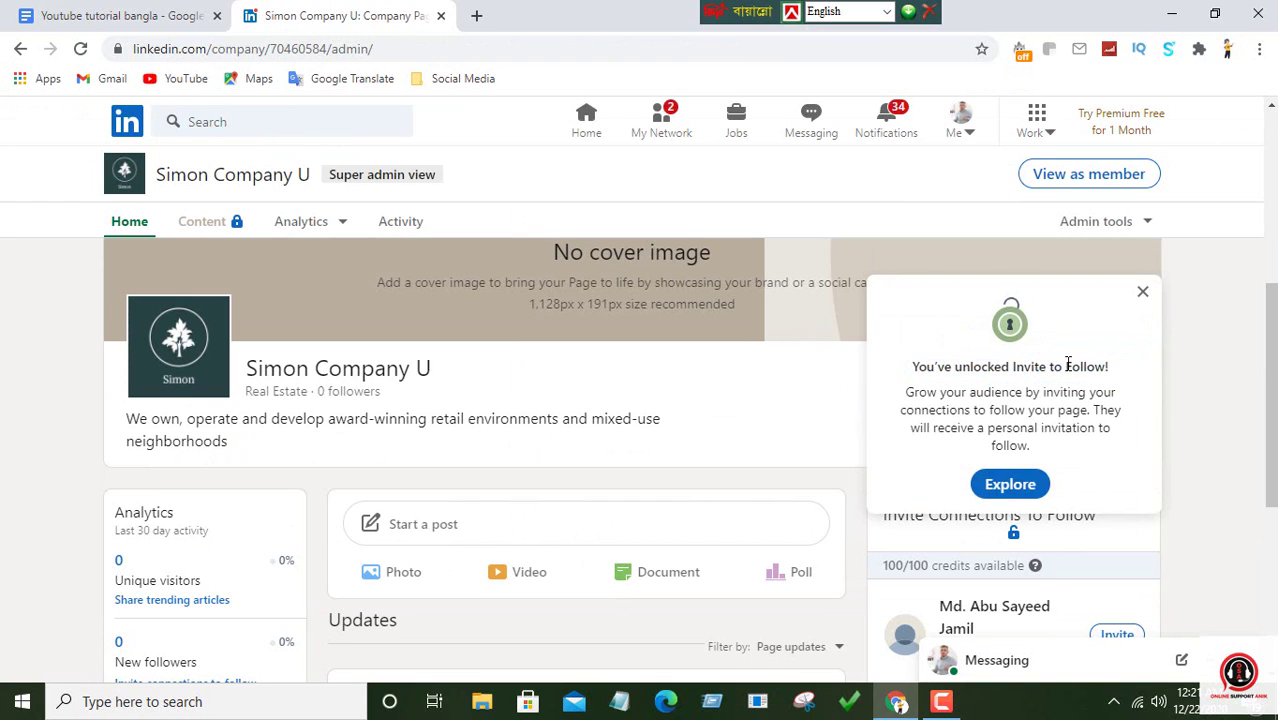
pyautogui.click(1143, 295)
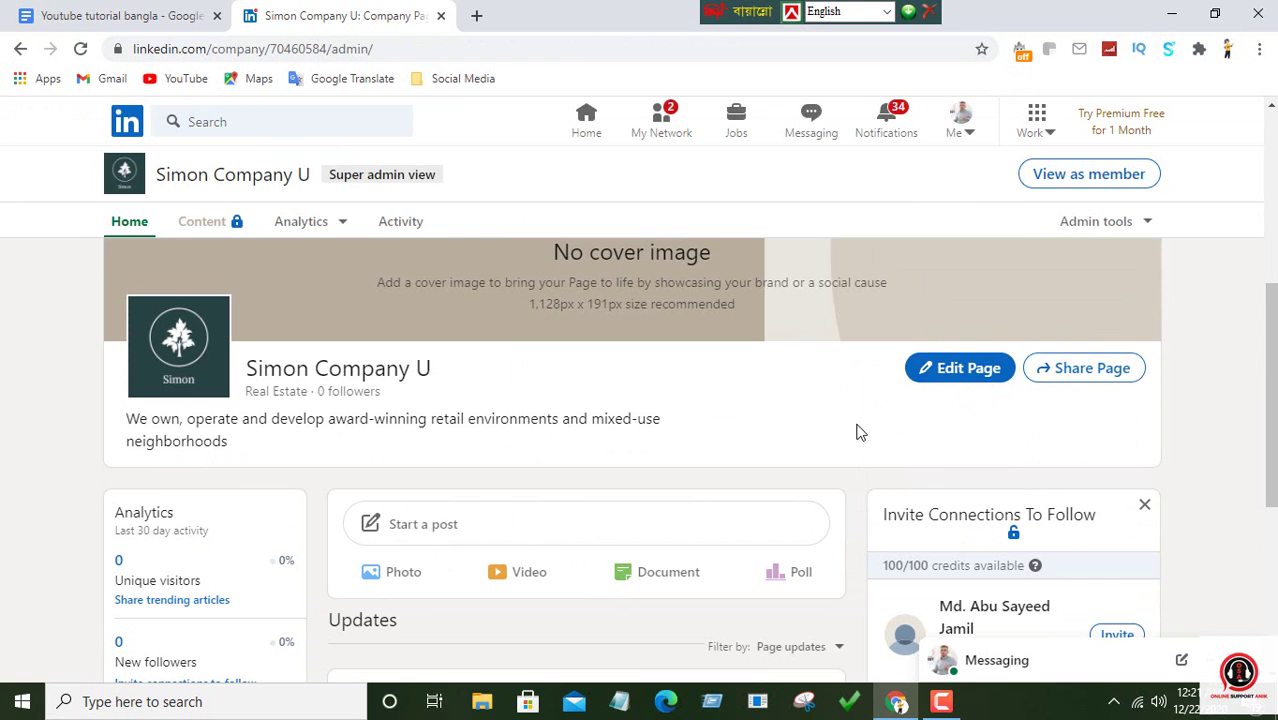
# - Check the Build Your Page checklist and start adding the company's location with United States as the country
pyautogui.scroll(-2, 856, 428)
pyautogui.scroll(4, 855, 430)
pyautogui.scroll(3, 854, 425)
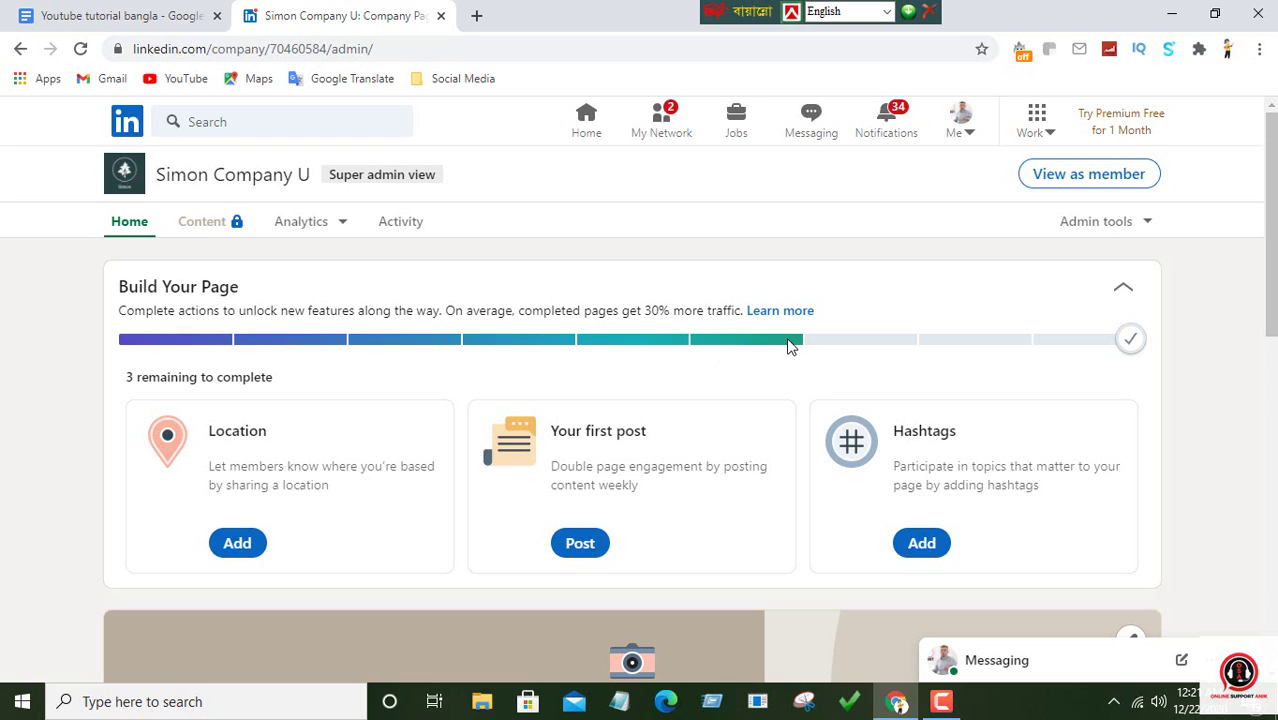
pyautogui.moveTo(1130, 343)
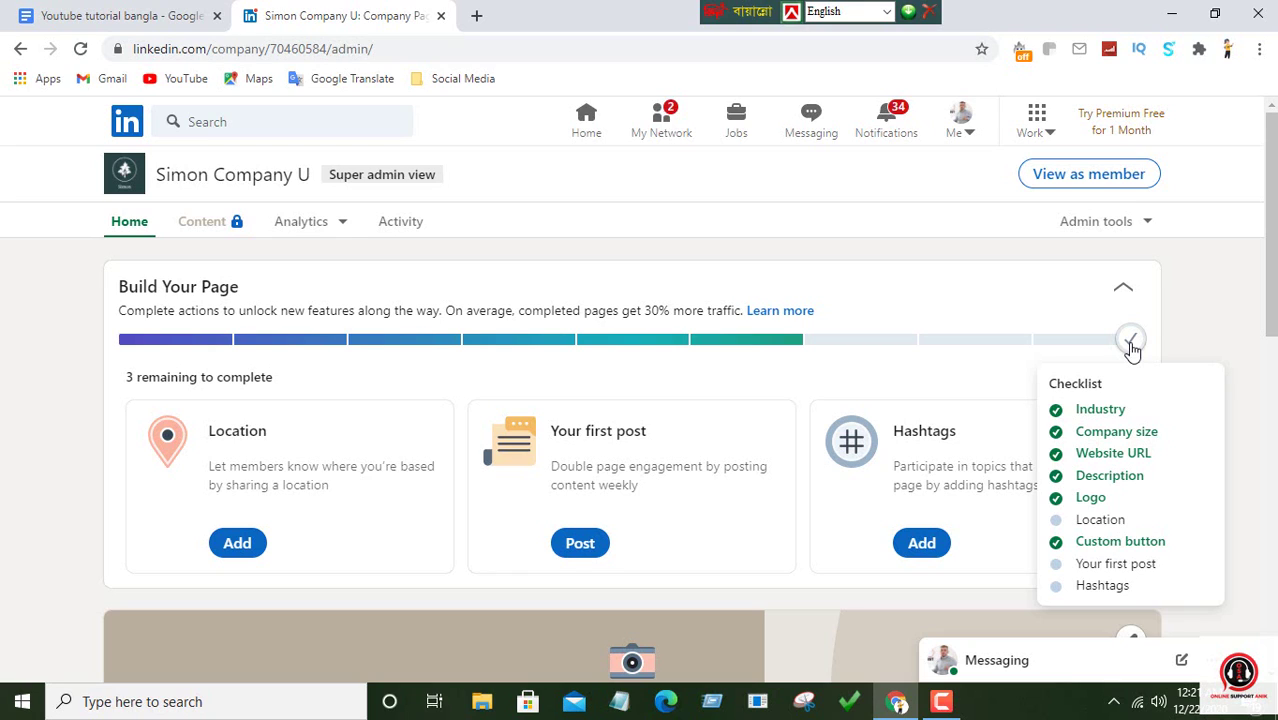
pyautogui.click(238, 544)
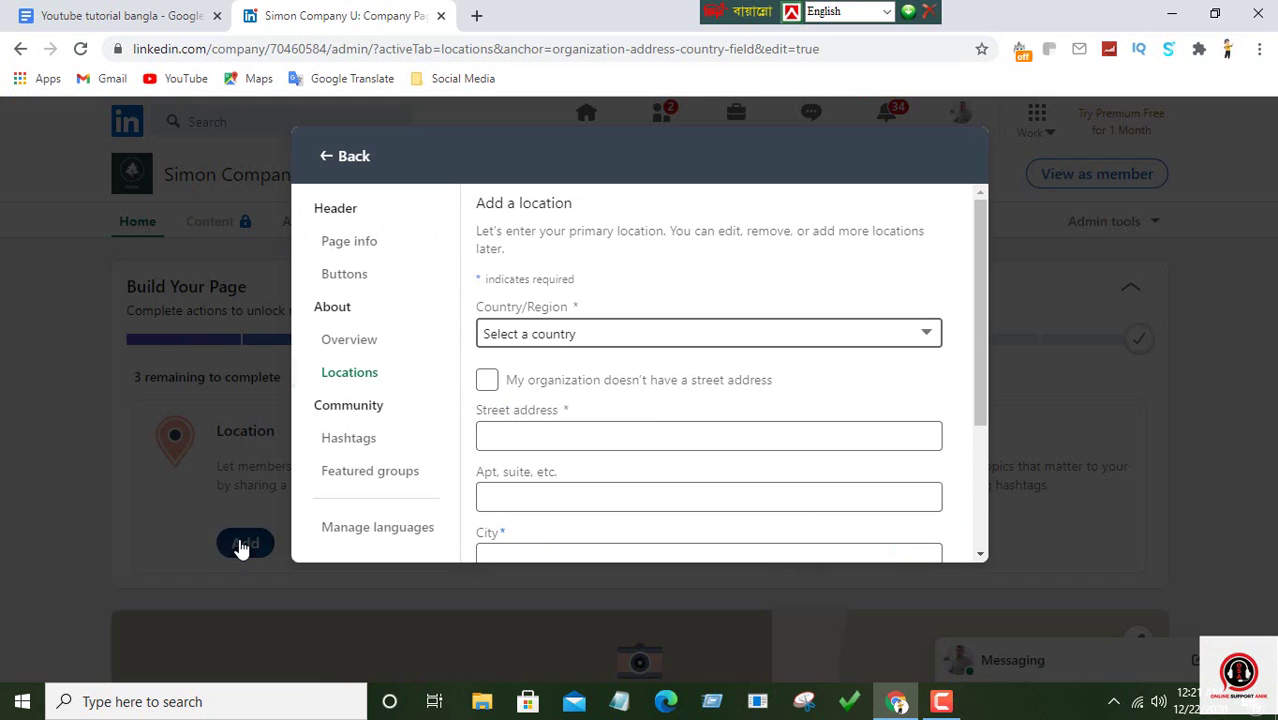
pyautogui.click(588, 336)
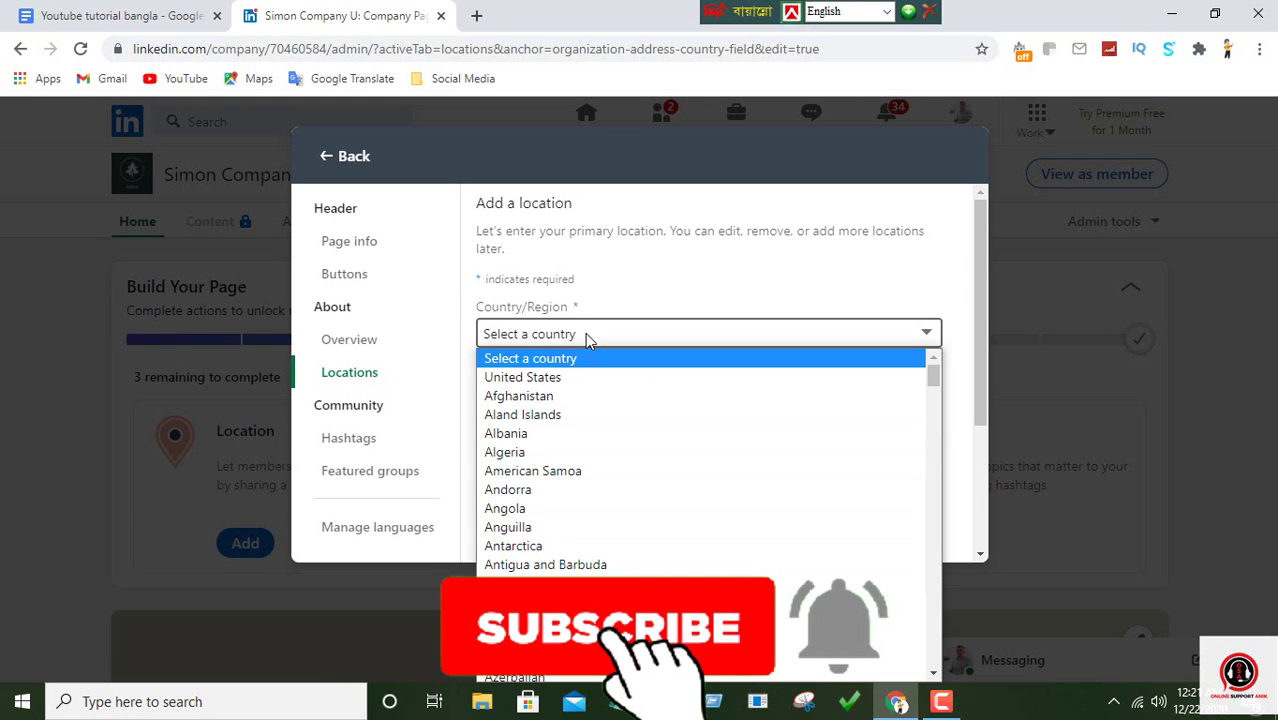
pyautogui.click(548, 383)
# - Copy the executive office address from the tutorial document into the new location's street address
pyautogui.scroll(-1, 588, 357)
pyautogui.click(528, 340)
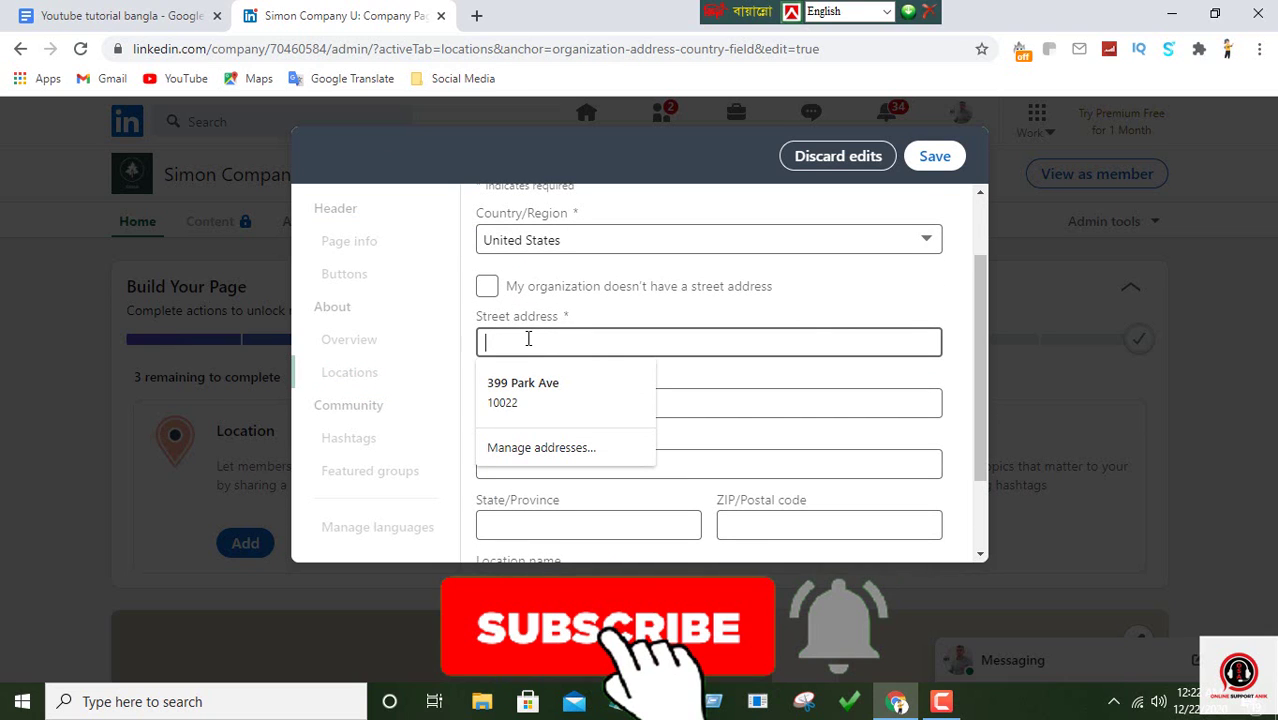
pyautogui.click(78, 10)
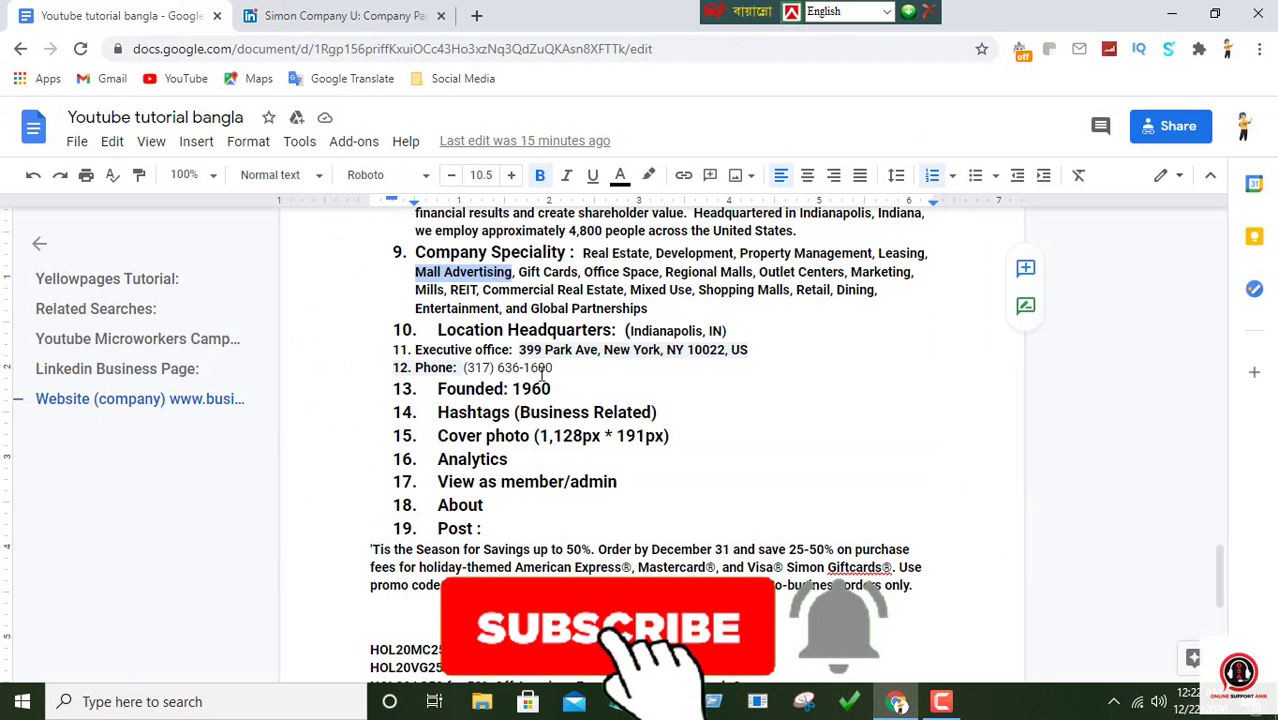
pyautogui.moveTo(521, 349); pyautogui.dragTo(777, 352)
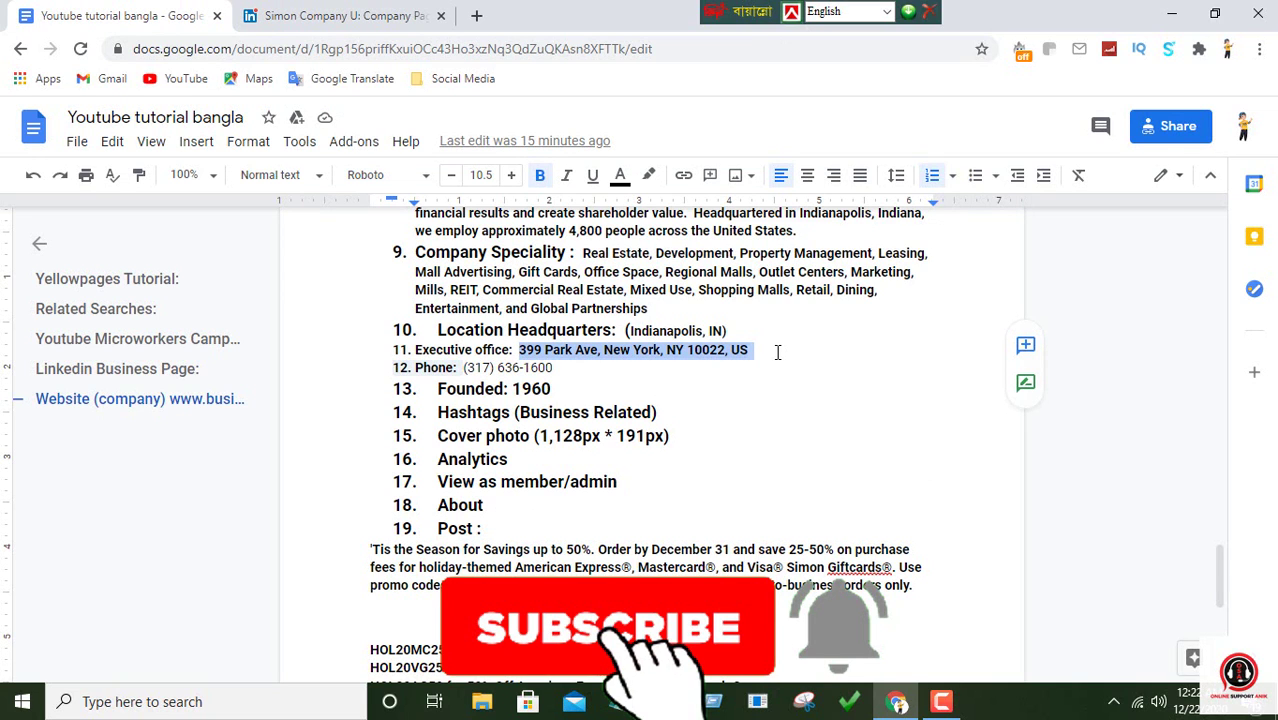
pyautogui.rightClick(711, 349)
pyautogui.click(763, 199)
pyautogui.click(340, 10)
pyautogui.rightClick(528, 340)
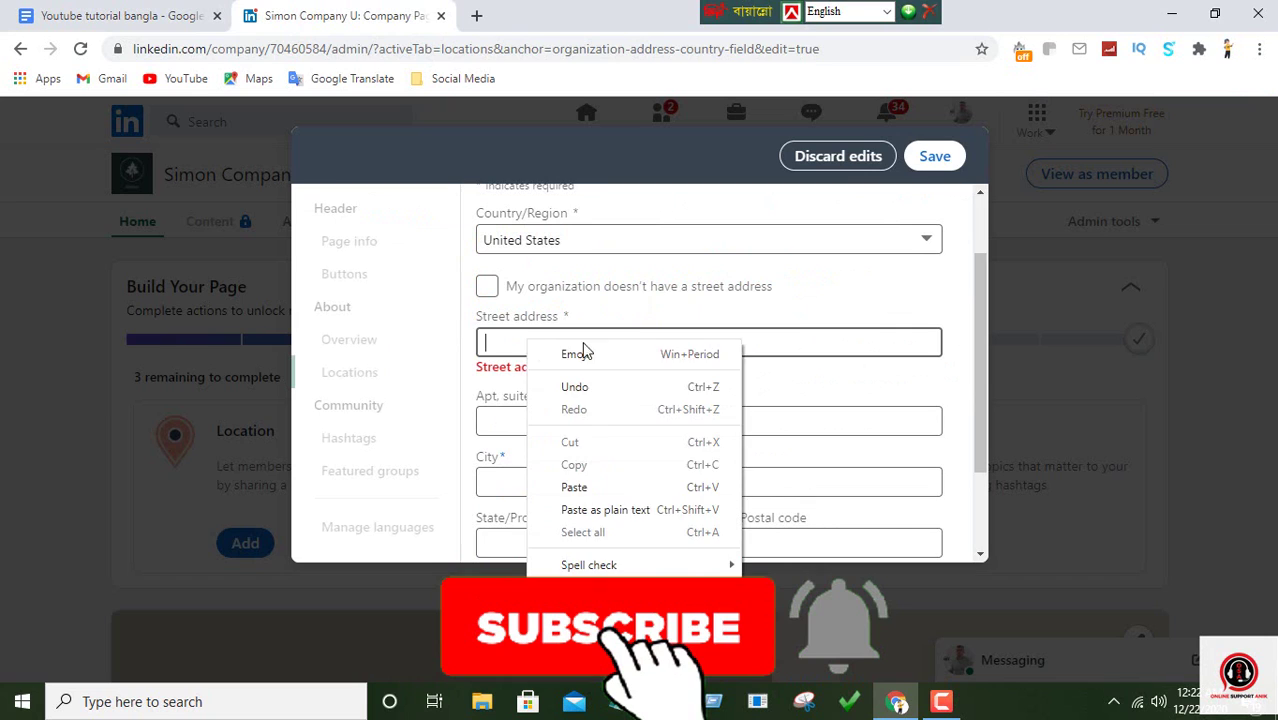
pyautogui.click(574, 487)
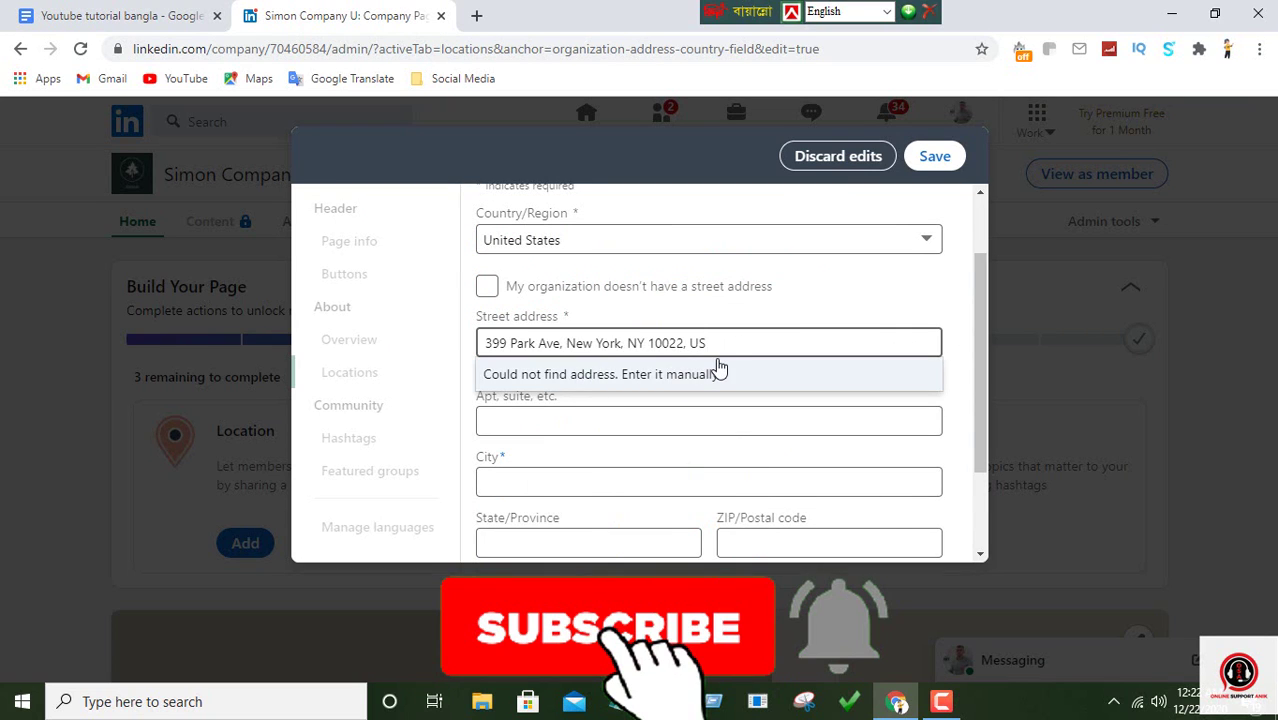
# - Set the location's city and state to New York and fill in the ZIP code using the saved address suggestion
pyautogui.moveTo(566, 343); pyautogui.dragTo(624, 343)
pyautogui.rightClick(607, 343)
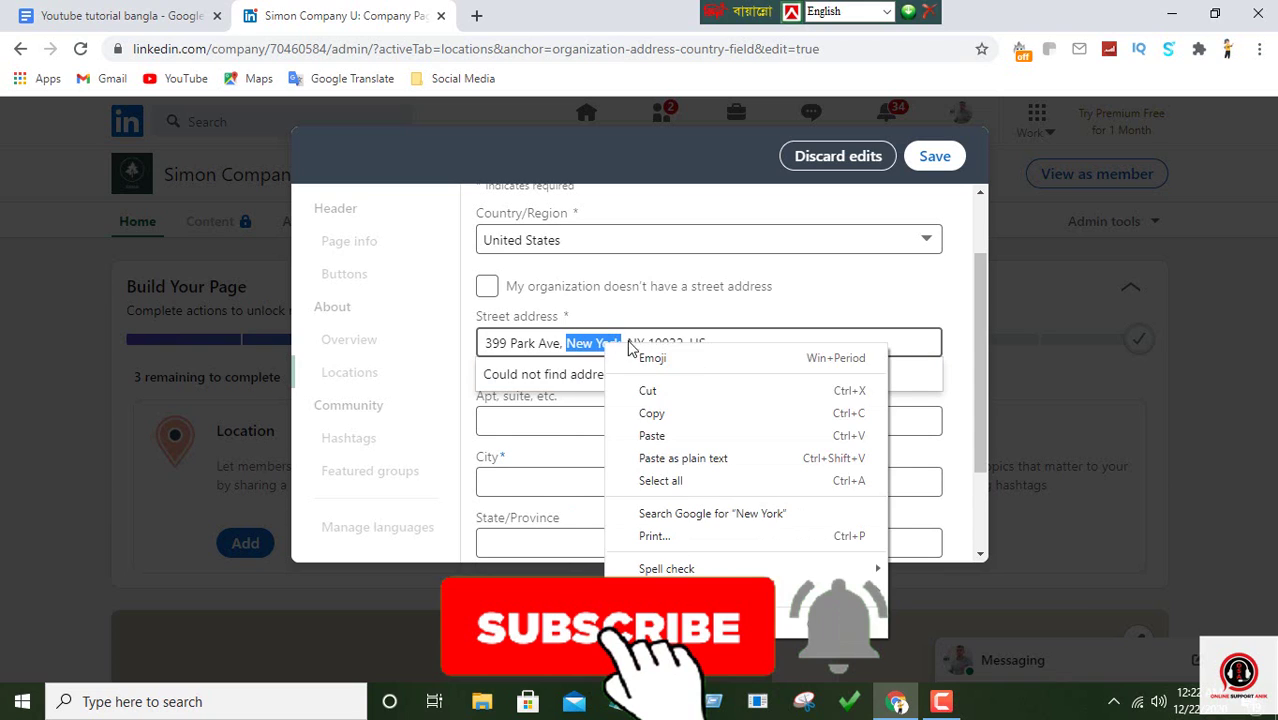
pyautogui.click(652, 411)
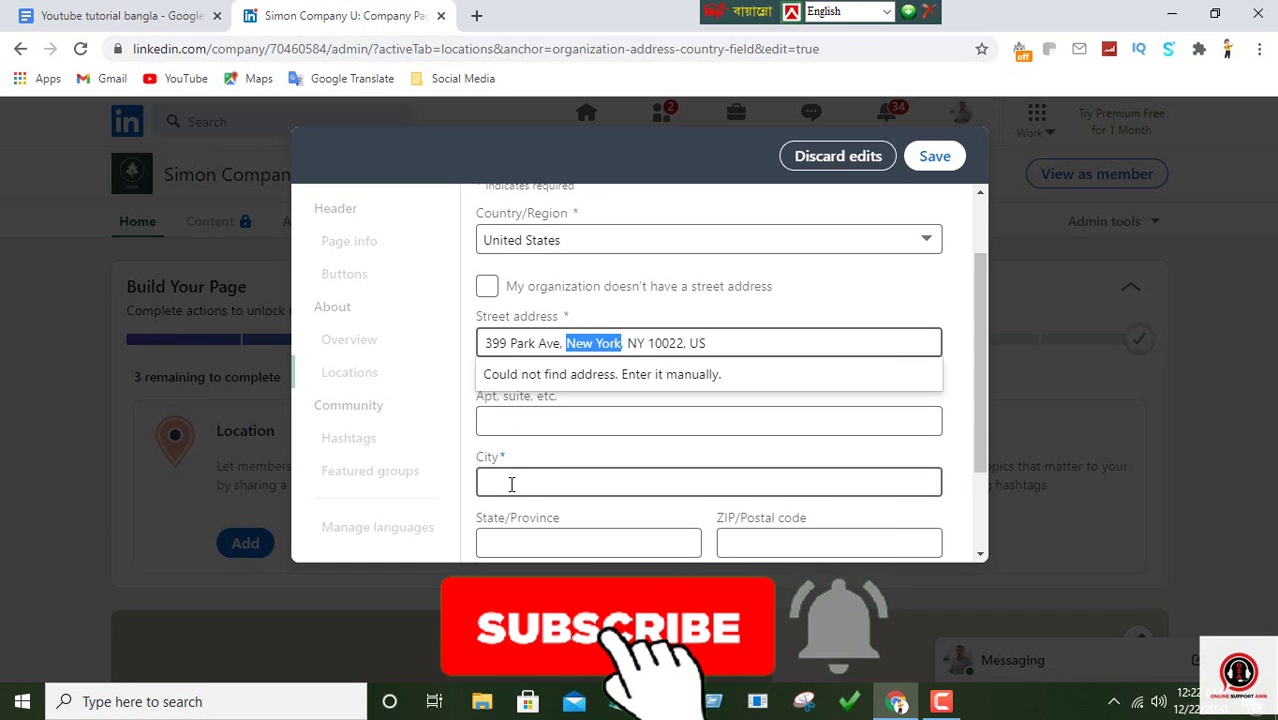
pyautogui.click(511, 484)
pyautogui.click(515, 505)
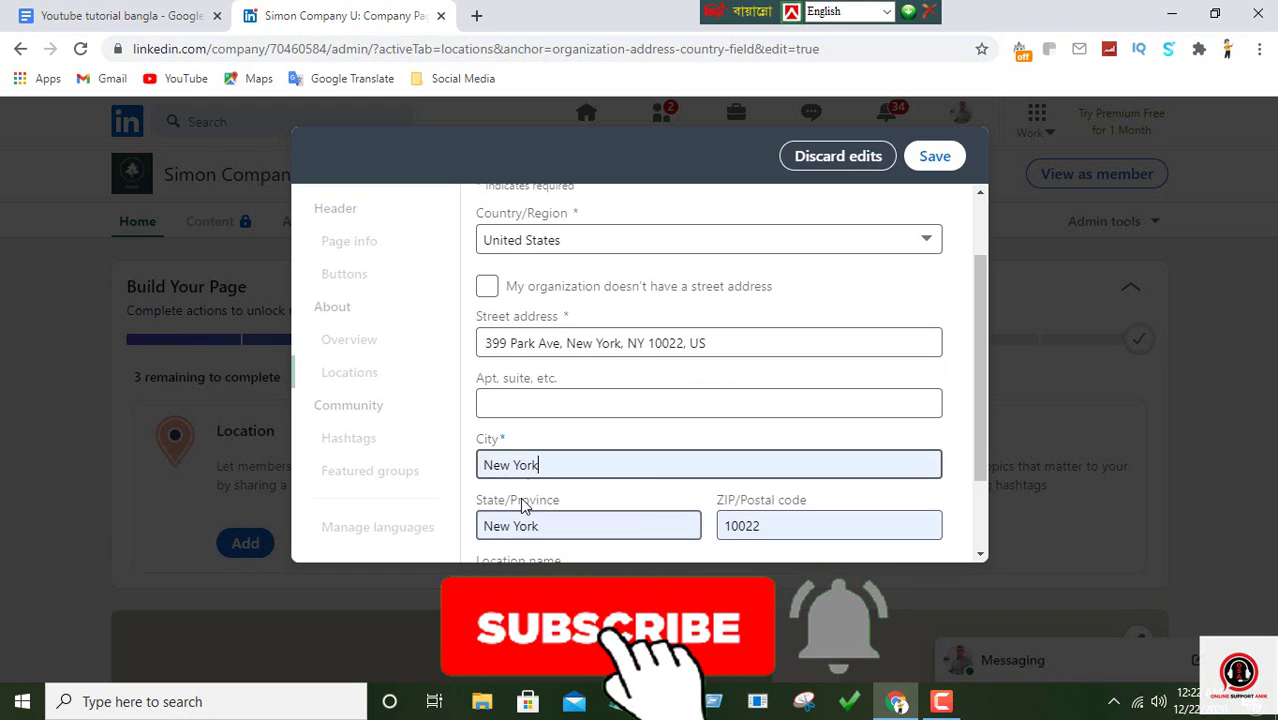
pyautogui.scroll(-1, 643, 453)
pyautogui.scroll(1, 643, 453)
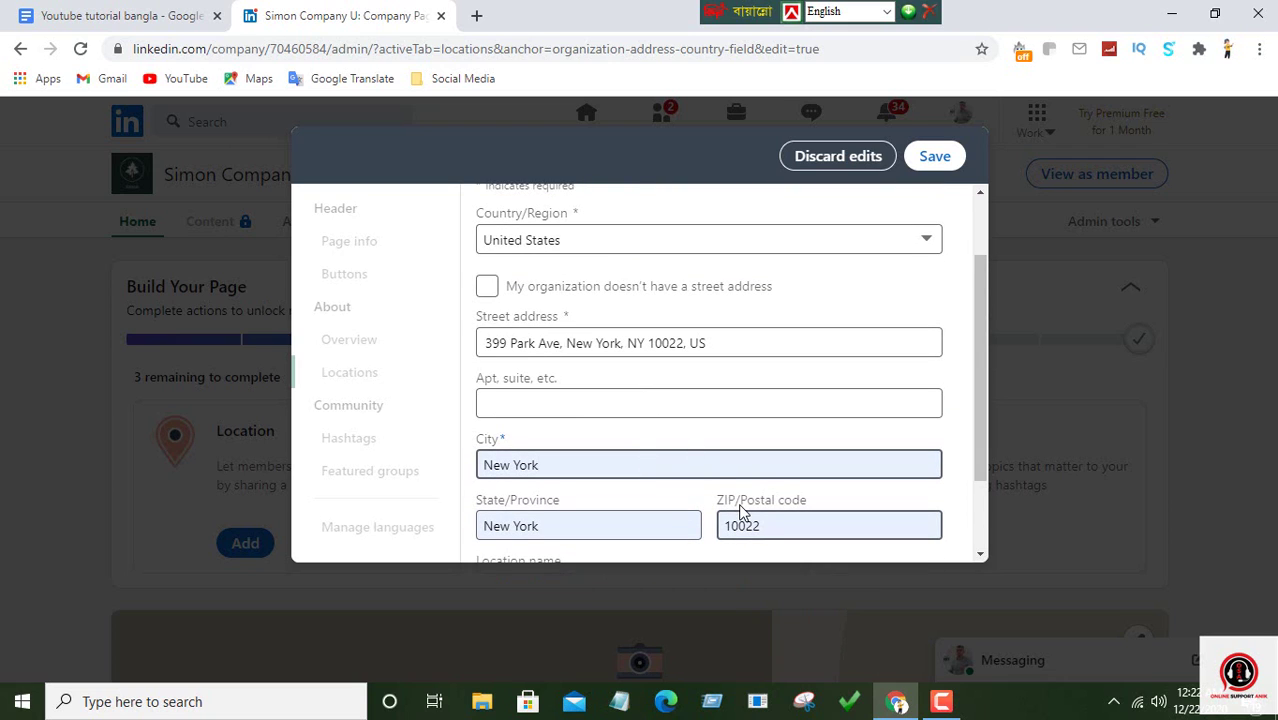
pyautogui.scroll(-1, 750, 522)
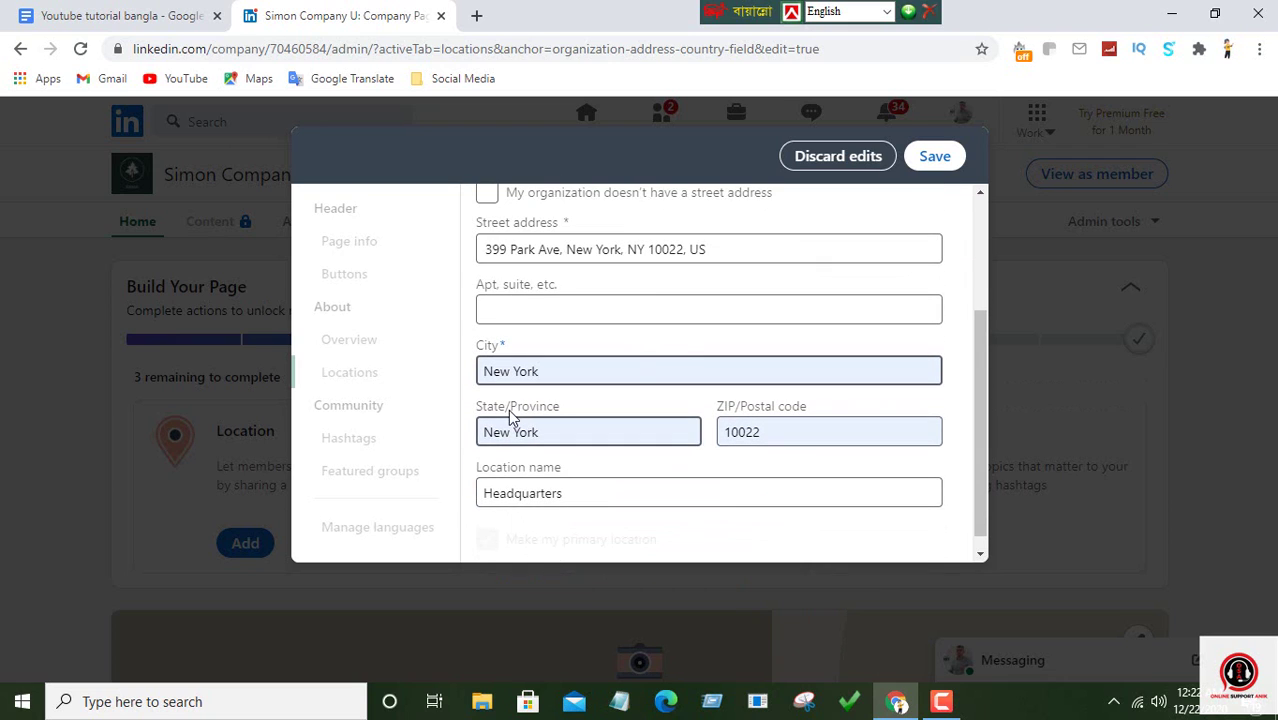
pyautogui.scroll(-1, 556, 368)
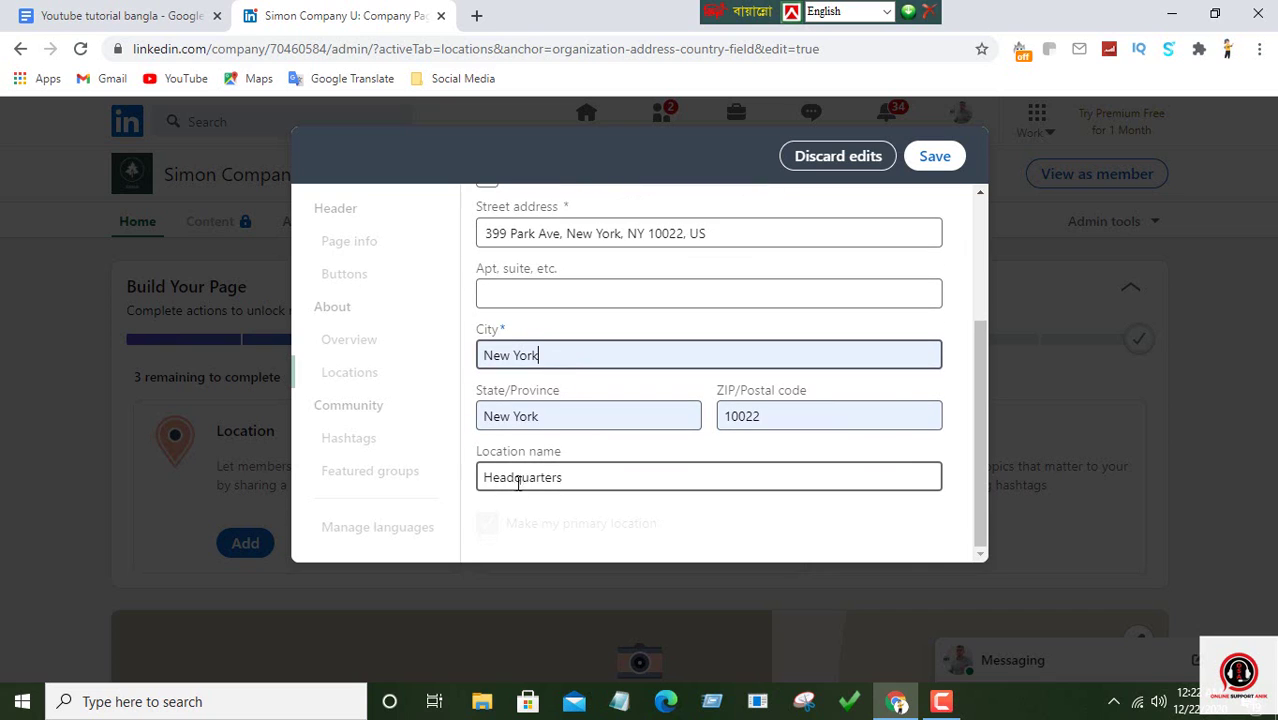
# - Extend the location name to "Headquarters; Indianapolis, IN", copying the place from the tutorial document's headquarters line
pyautogui.click(570, 477)
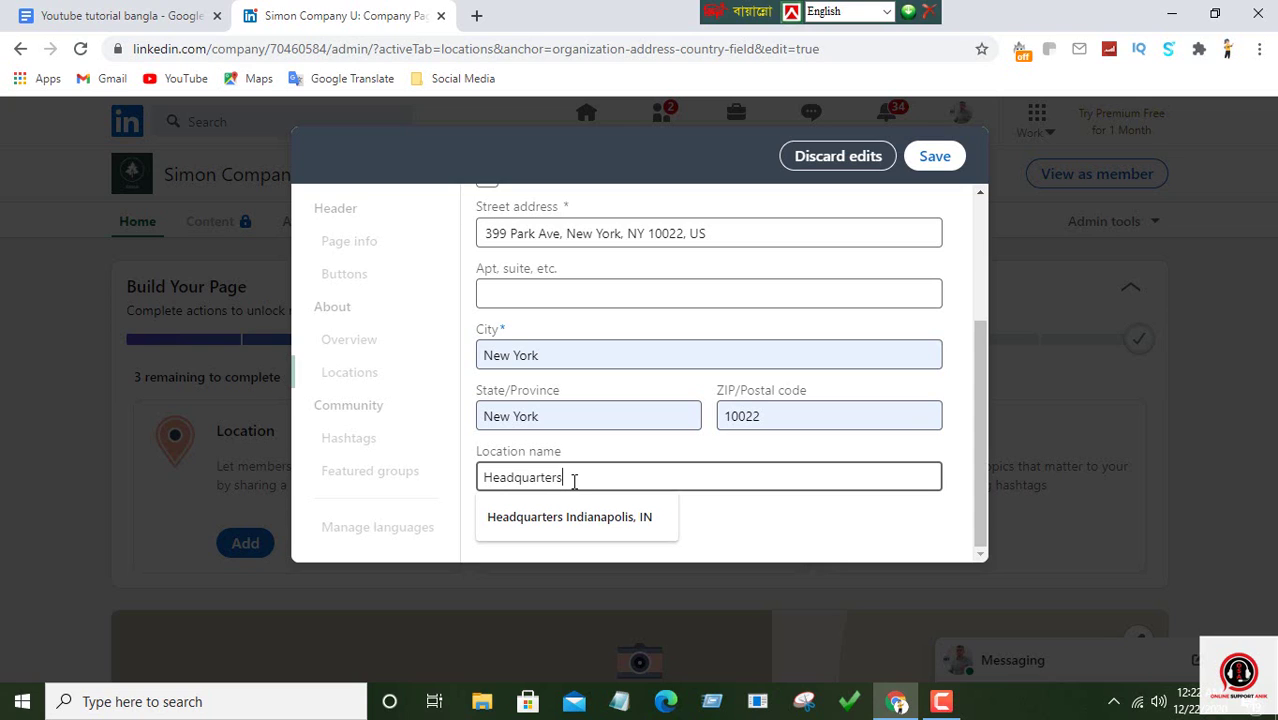
pyautogui.write(':')
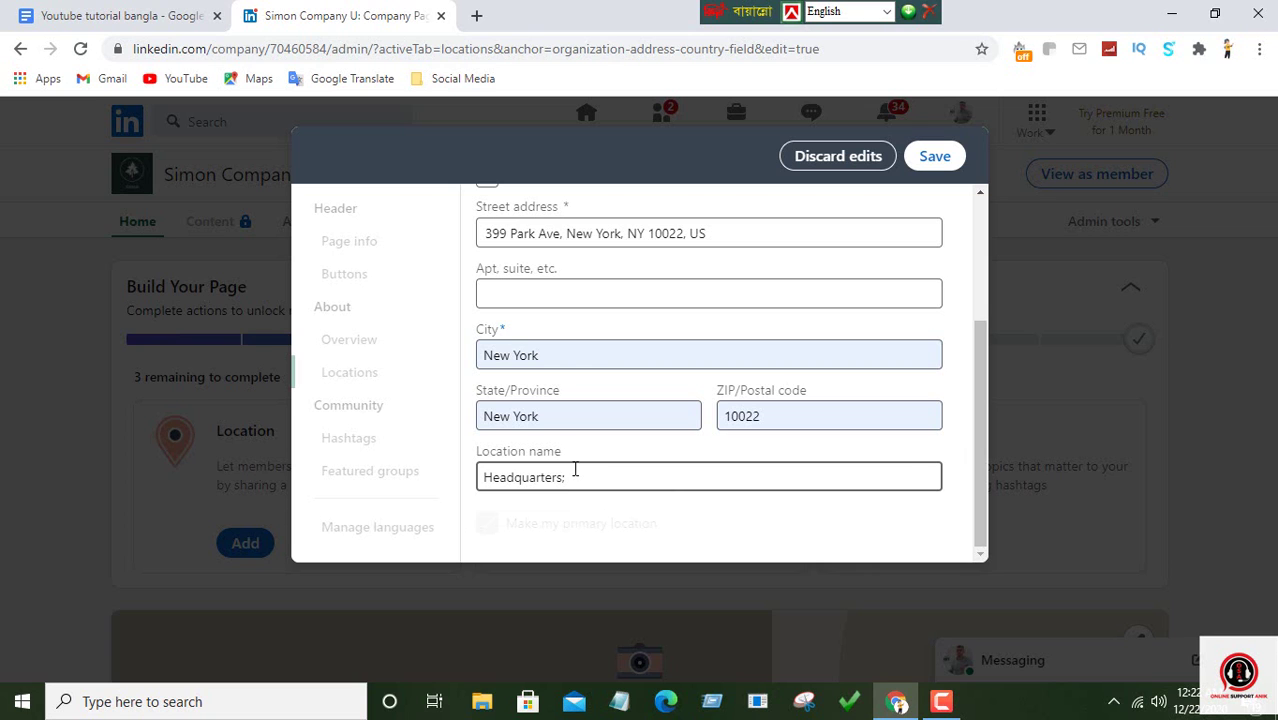
pyautogui.click(103, 14)
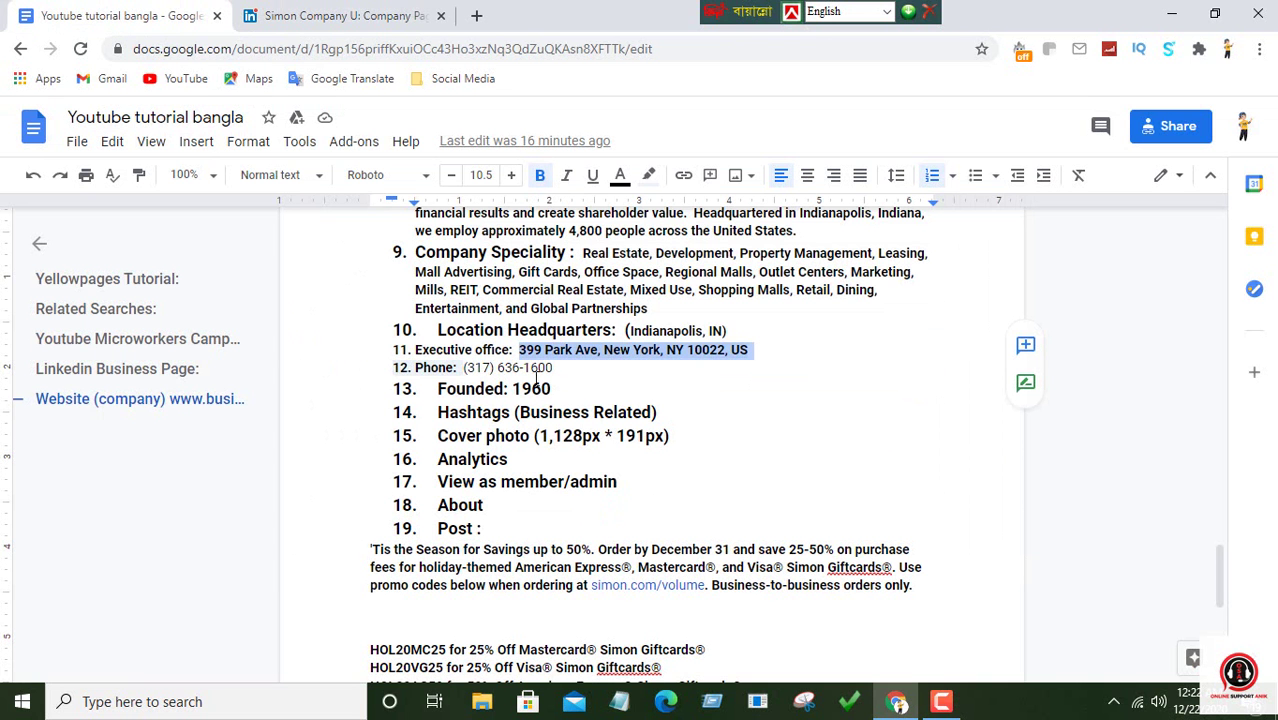
pyautogui.click(586, 373)
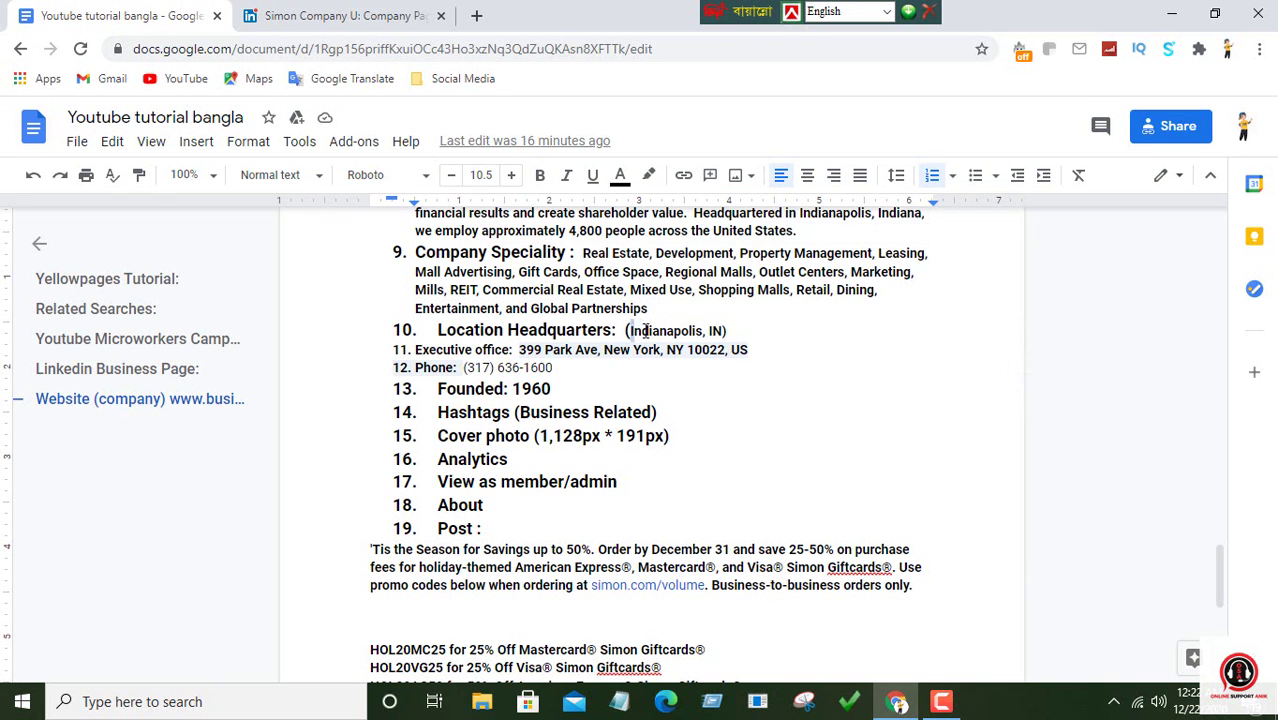
pyautogui.moveTo(630, 331); pyautogui.dragTo(724, 331)
pyautogui.rightClick(708, 331)
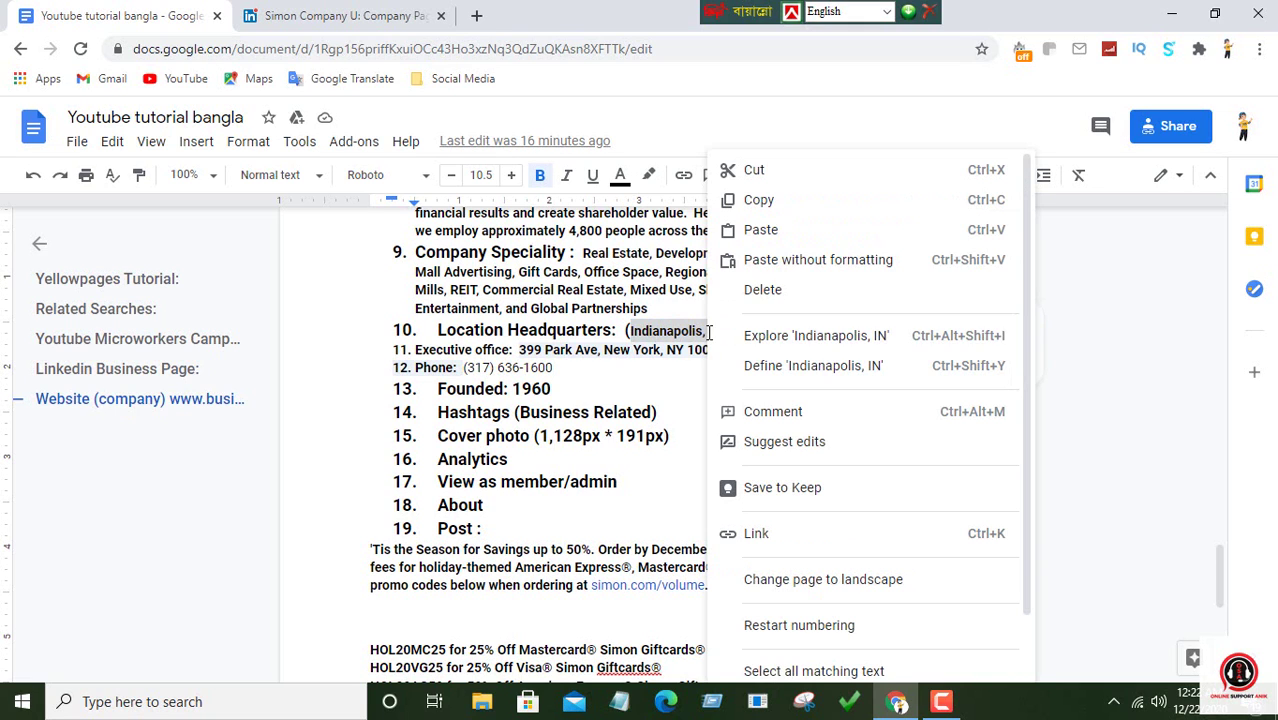
pyautogui.click(757, 201)
pyautogui.click(400, 12)
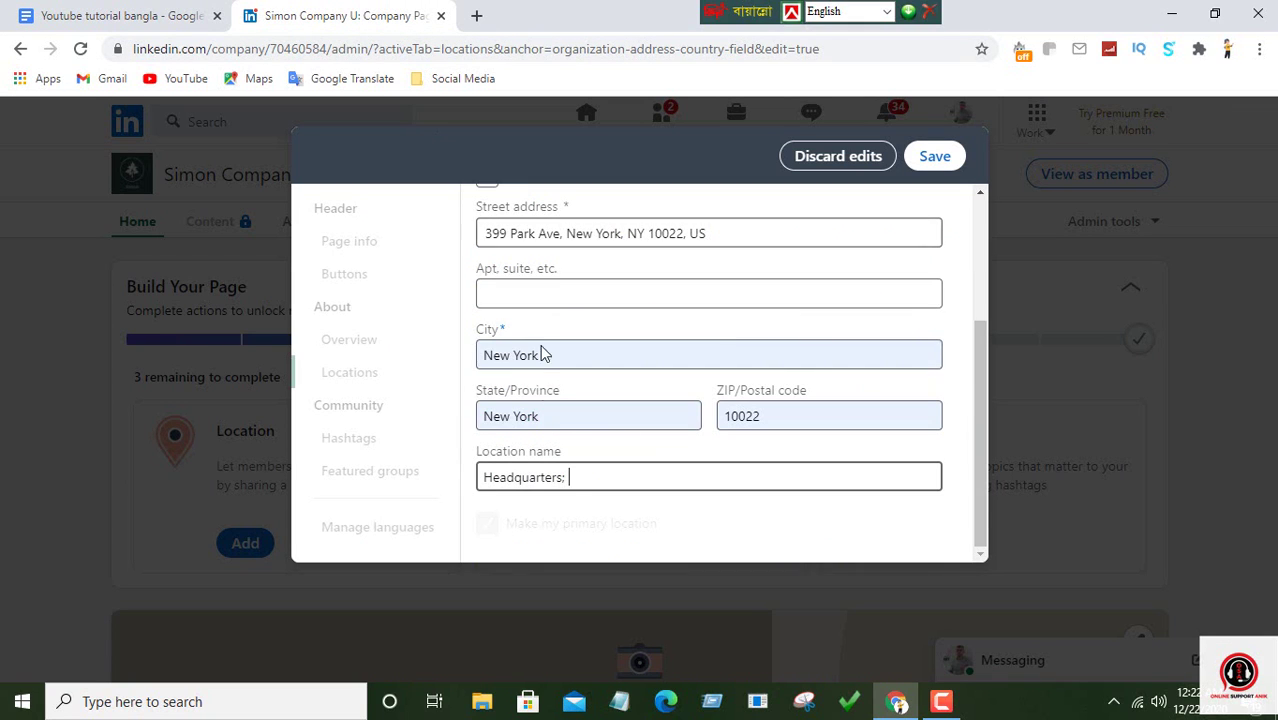
pyautogui.rightClick(571, 478)
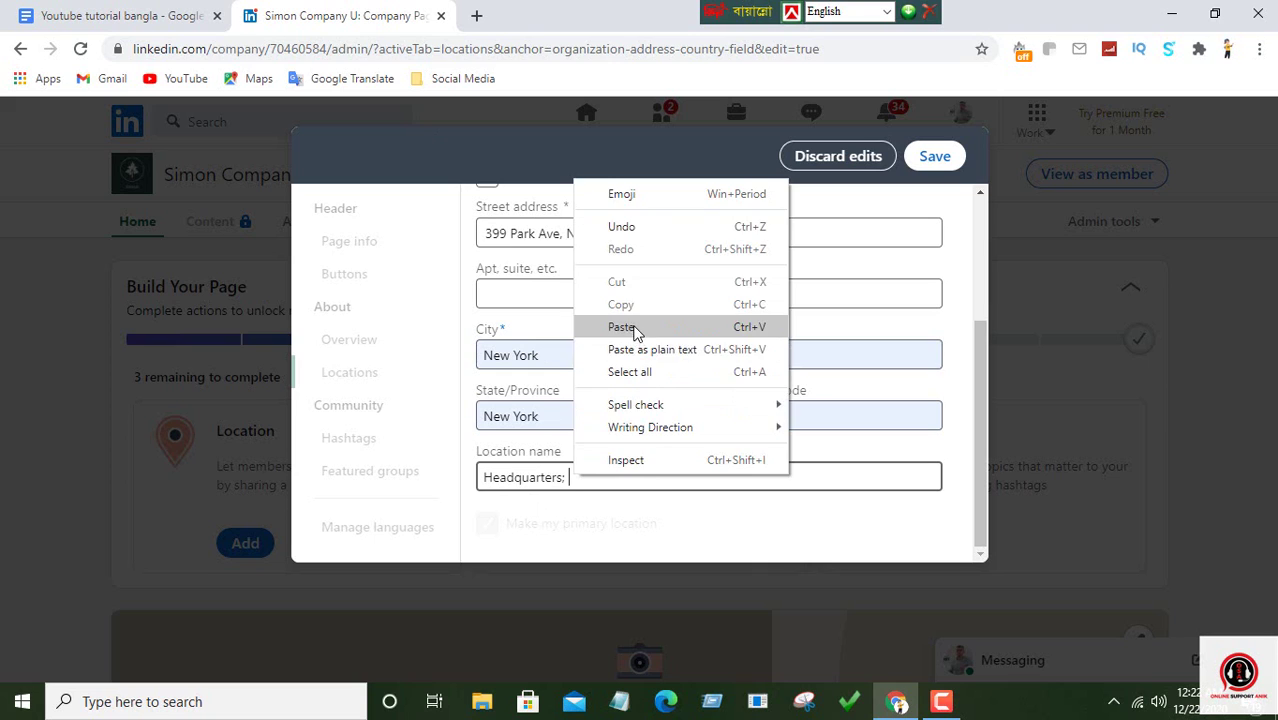
pyautogui.click(615, 326)
# - Save the primary location, close the page editor and dismiss the Content Suggestions notice
pyautogui.scroll(3, 651, 421)
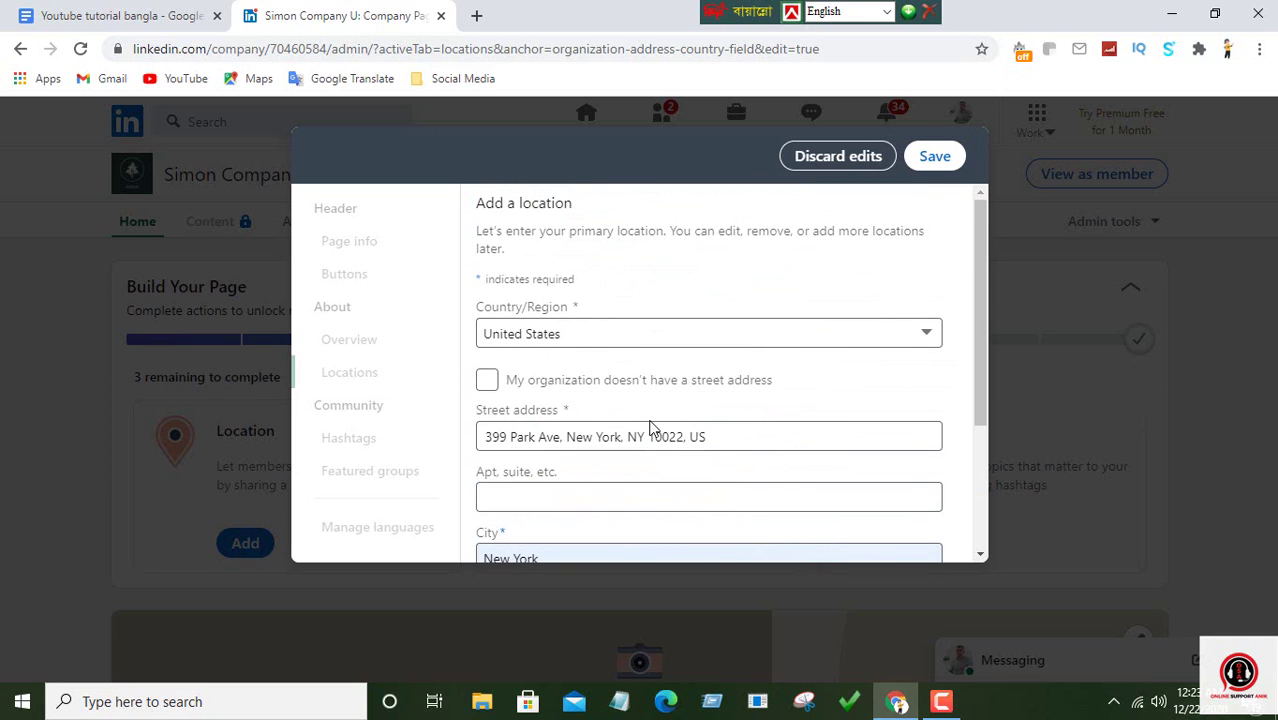
pyautogui.click(936, 158)
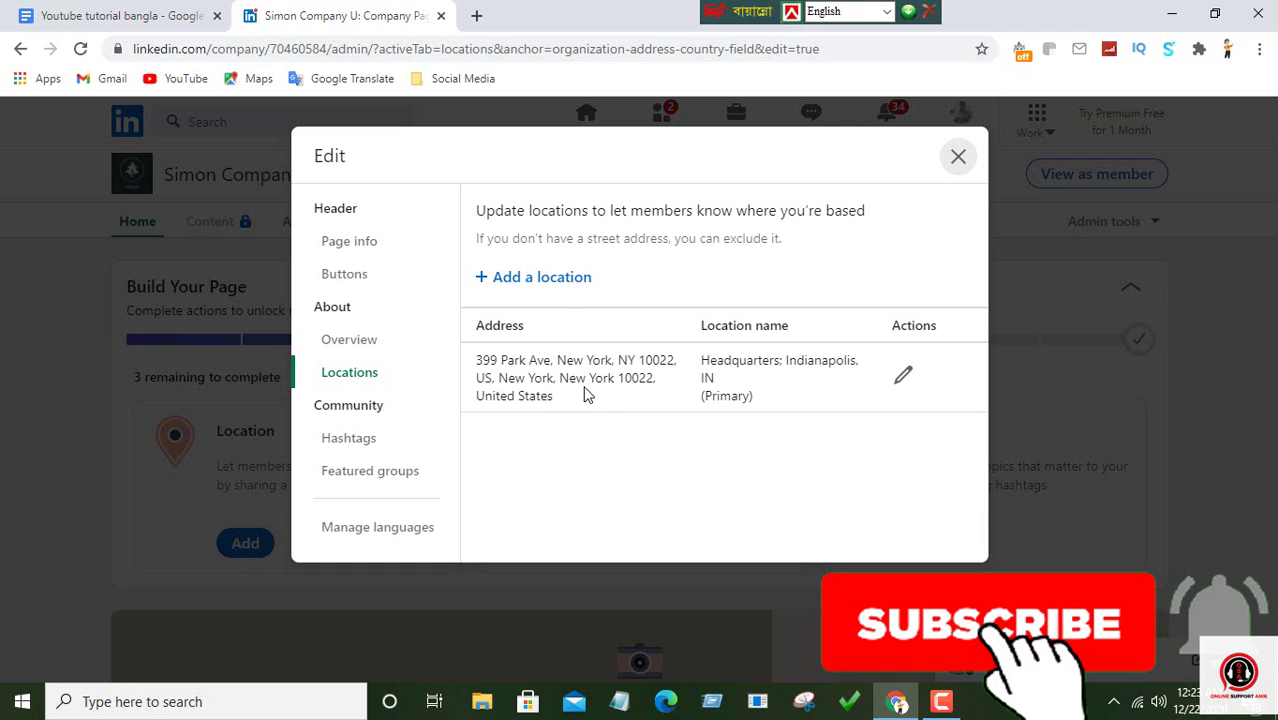
pyautogui.click(958, 156)
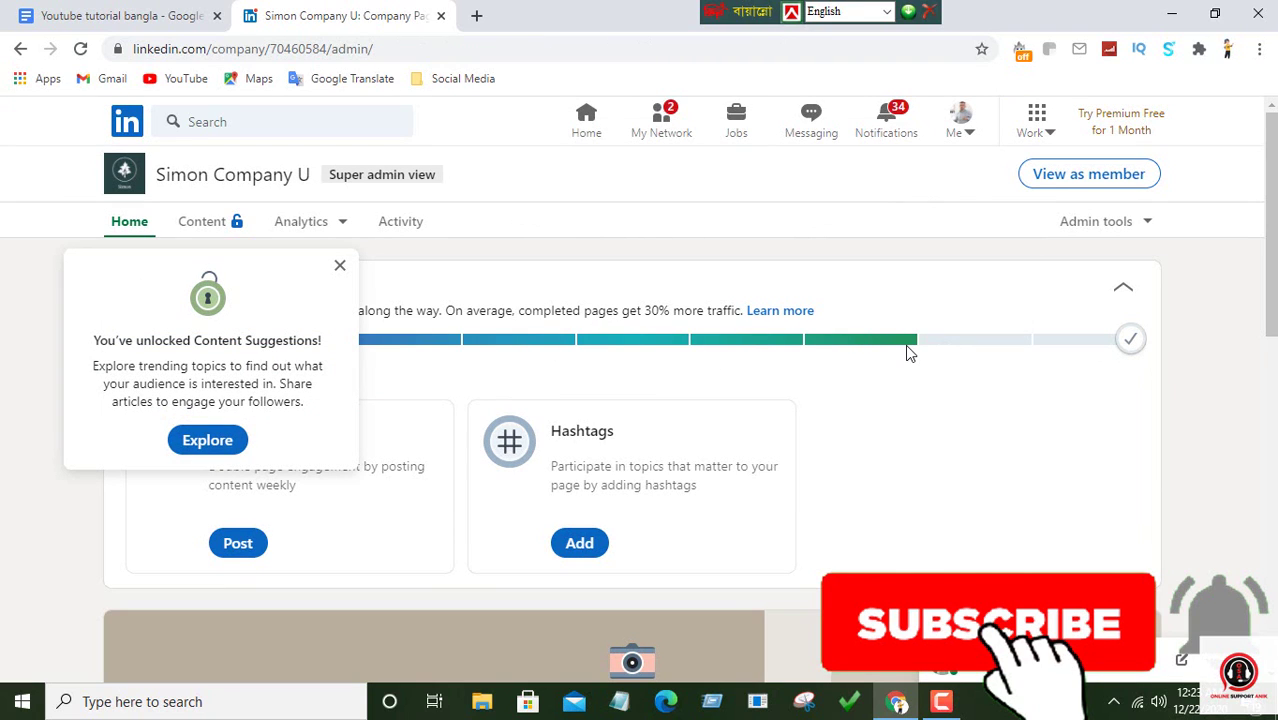
pyautogui.click(1127, 342)
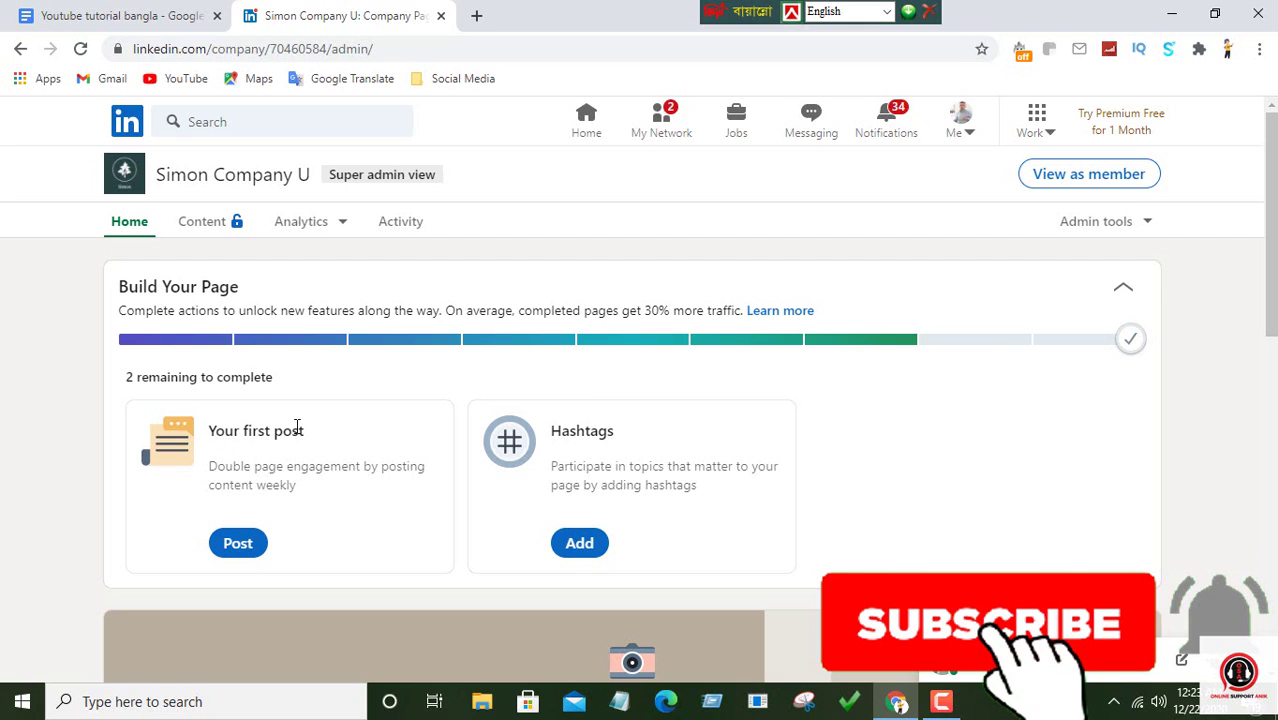
# - Start the page's first post and attach the photo "real estate image" from the Downloads folder
pyautogui.click(237, 545)
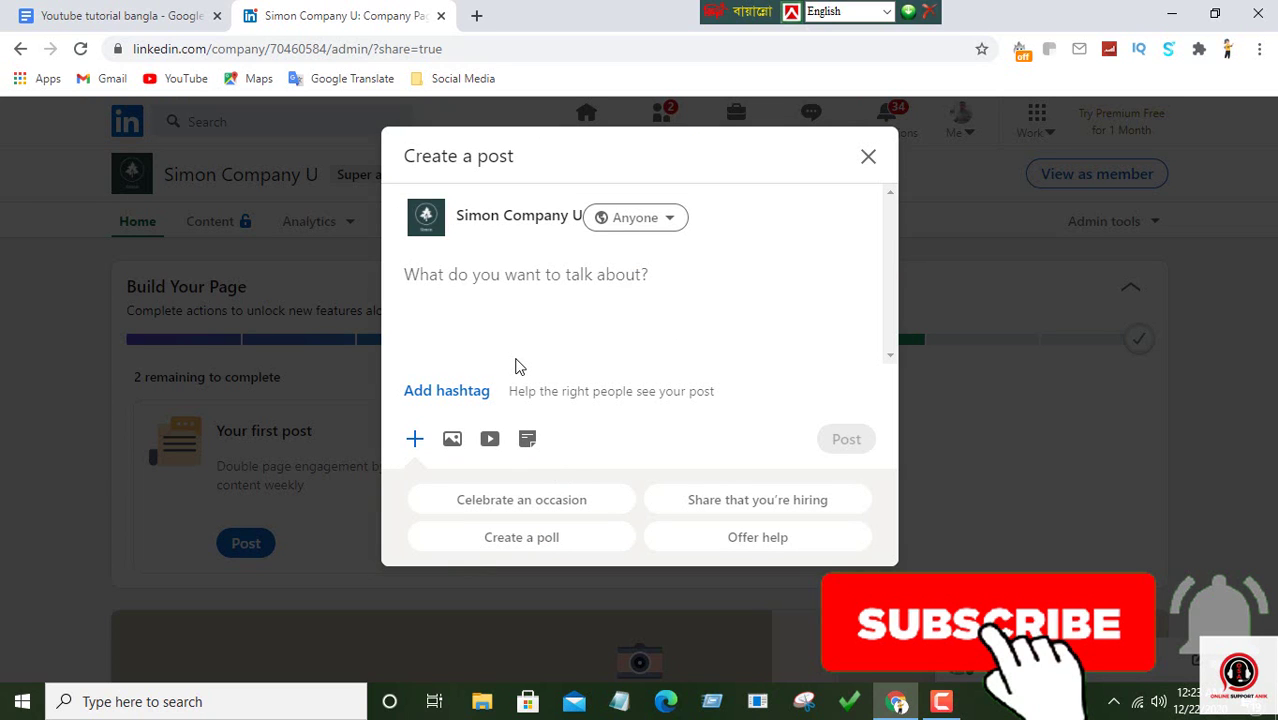
pyautogui.click(452, 441)
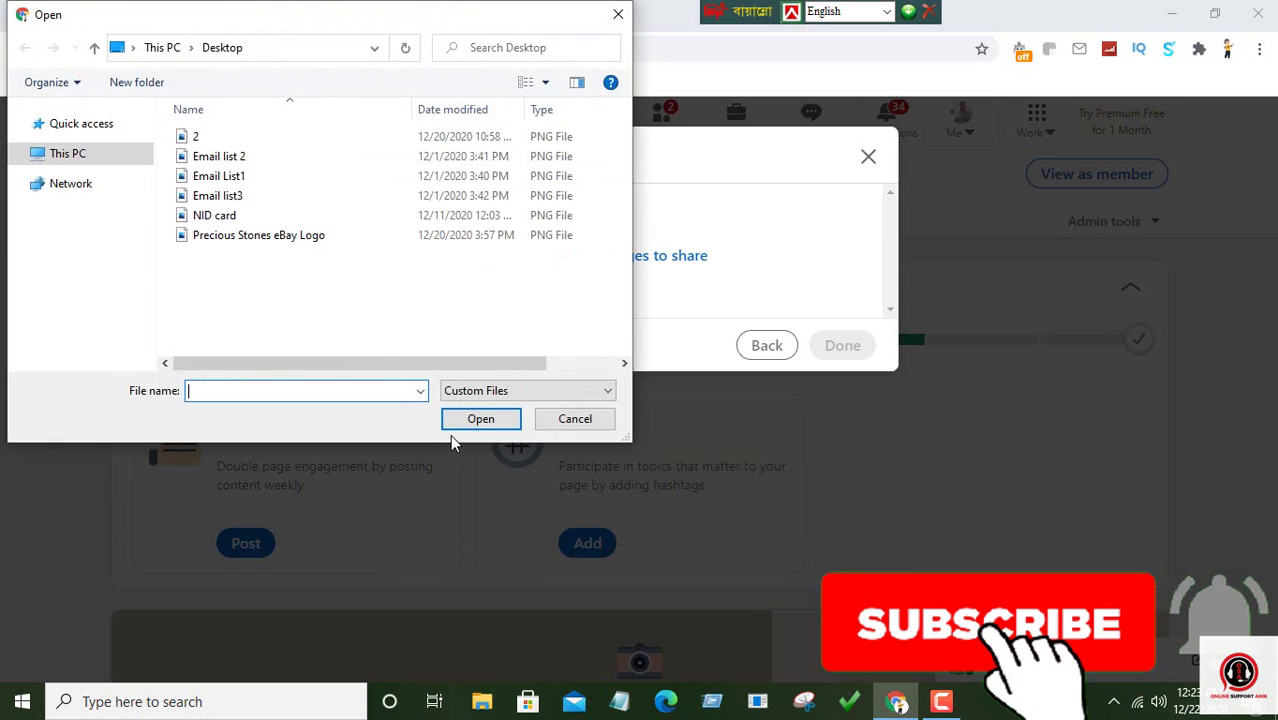
pyautogui.click(94, 47)
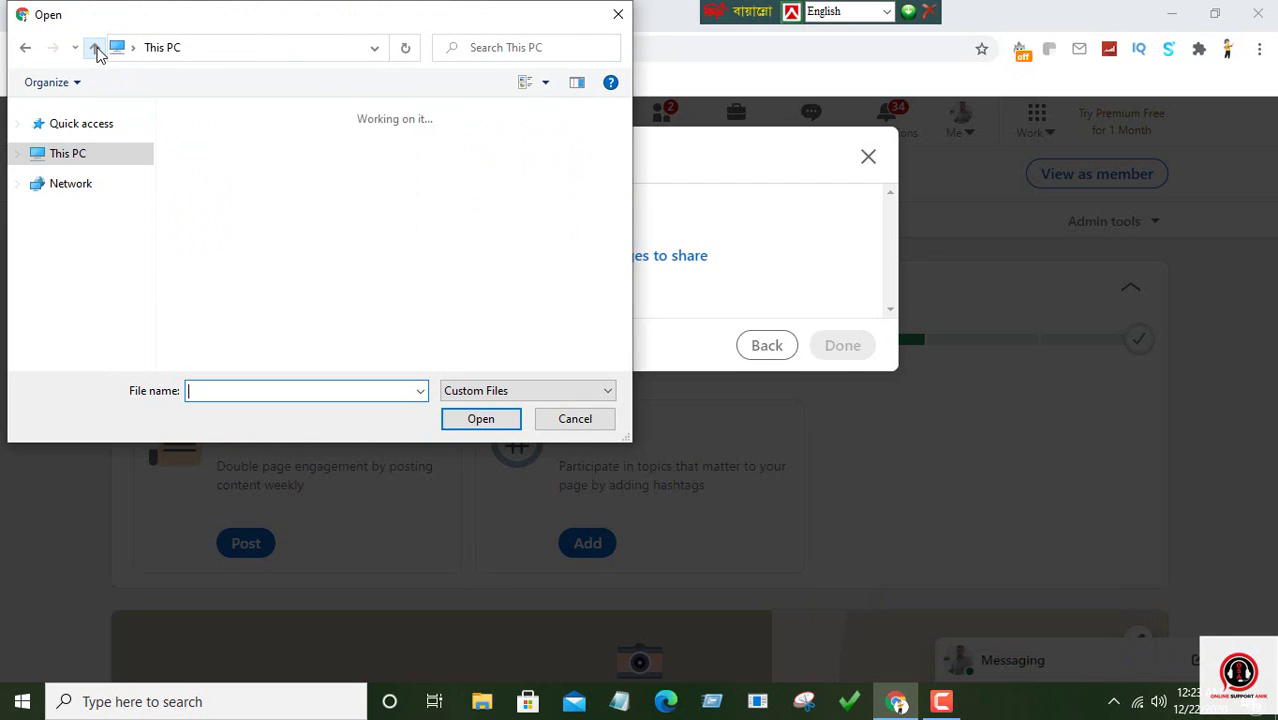
pyautogui.scroll(-4, 255, 225)
pyautogui.scroll(4, 263, 200)
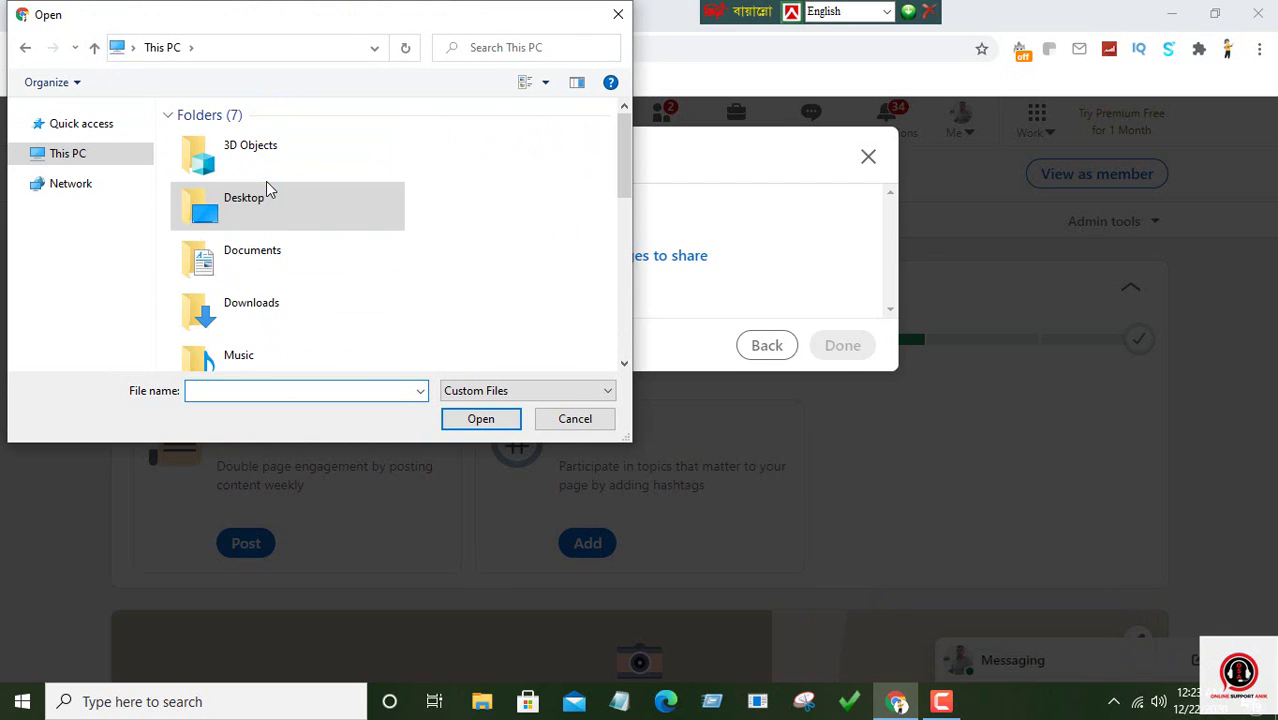
pyautogui.doubleClick(257, 308)
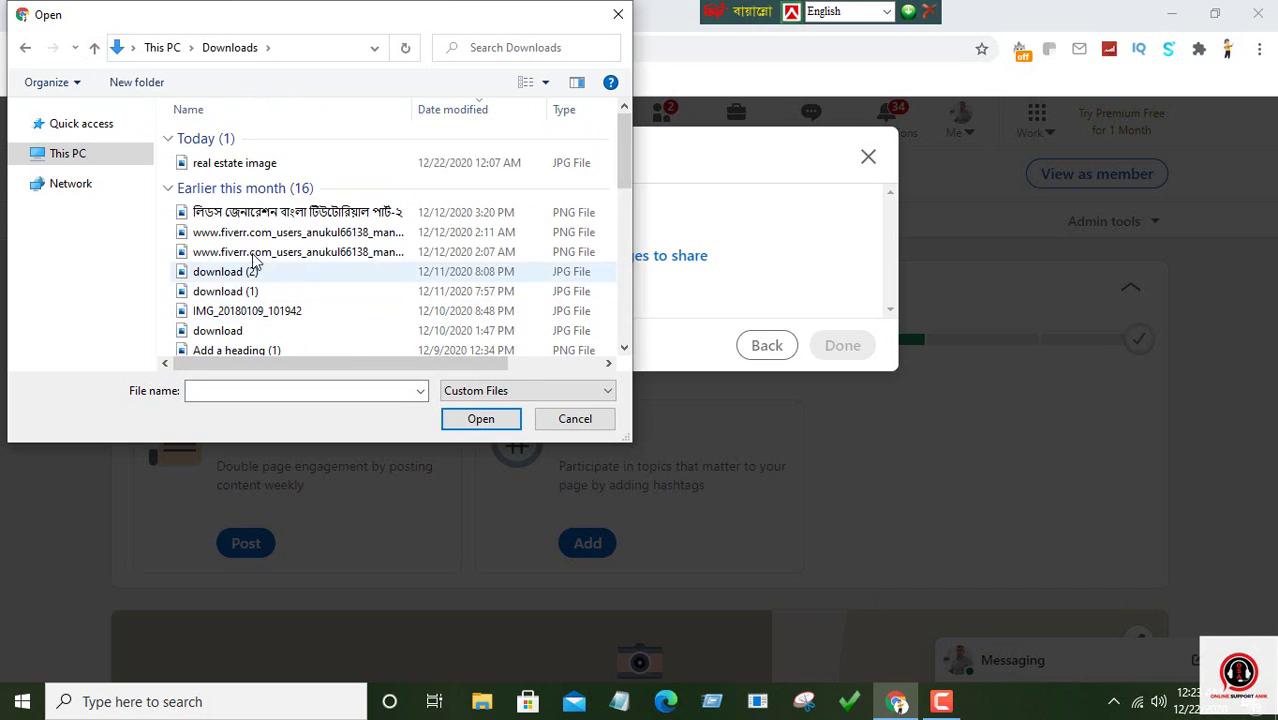
pyautogui.click(250, 165)
pyautogui.click(480, 420)
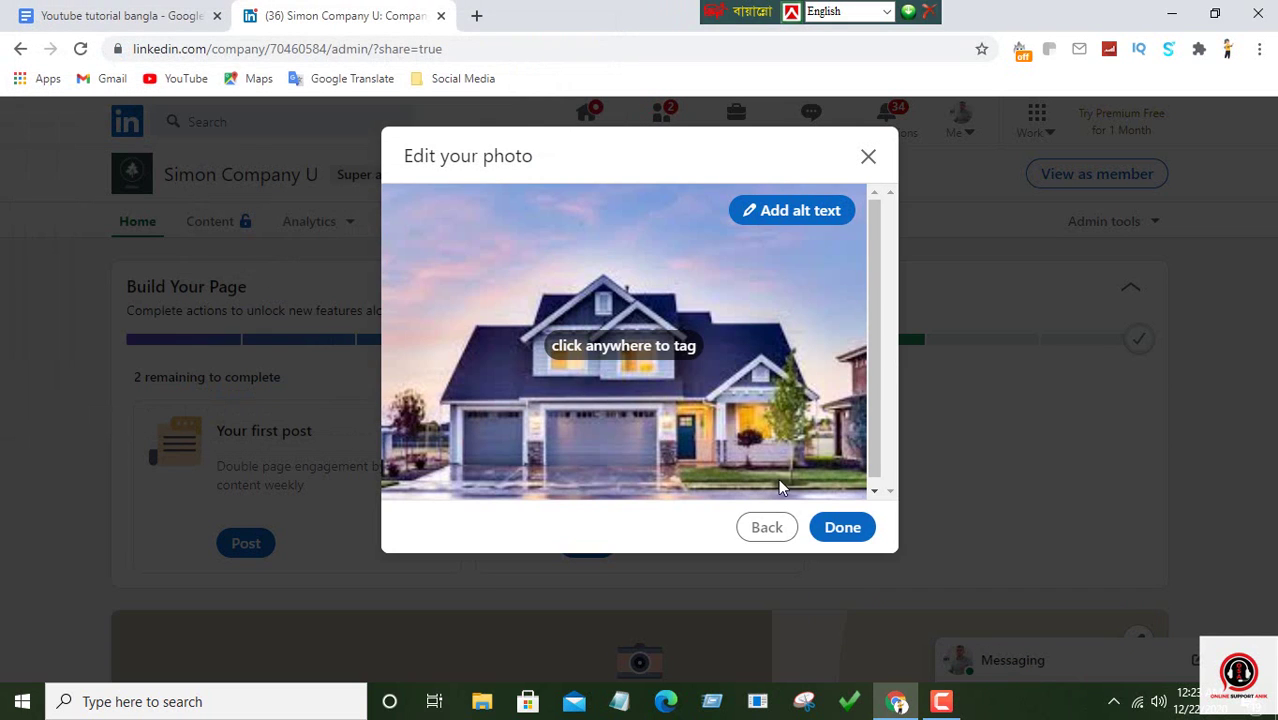
pyautogui.click(838, 528)
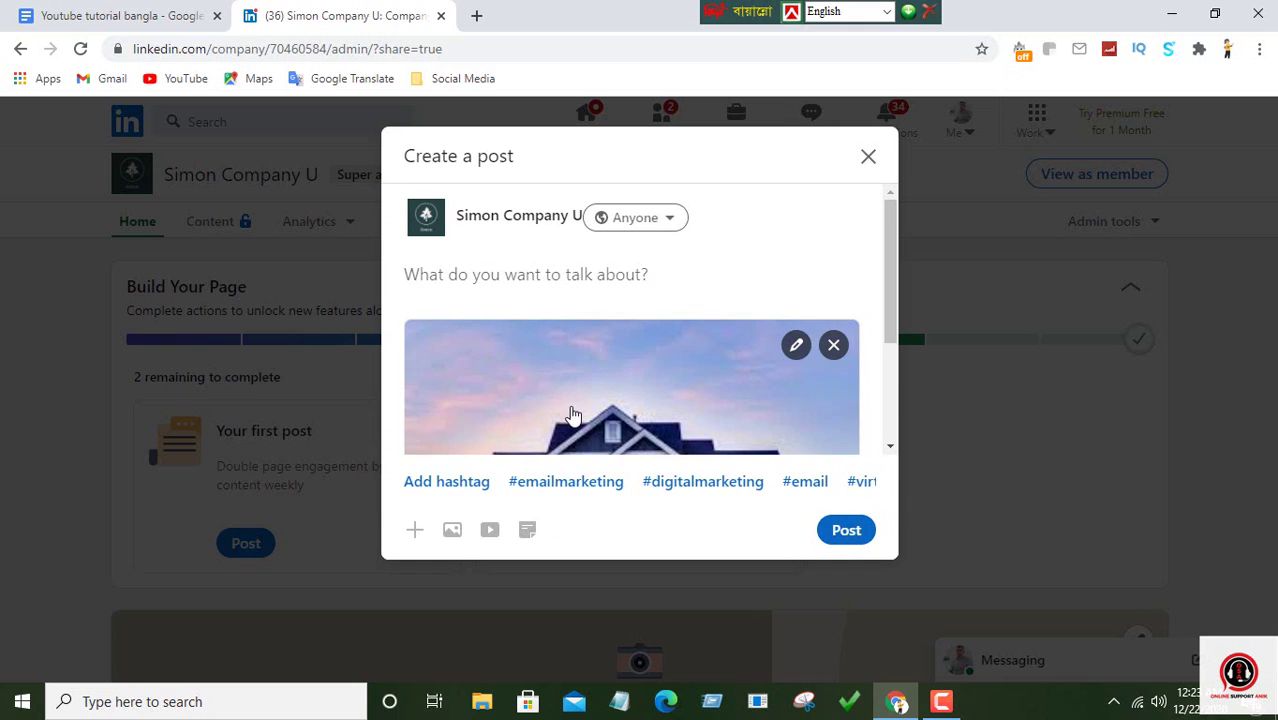
pyautogui.scroll(-2, 570, 412)
pyautogui.scroll(2, 572, 410)
# - Copy the holiday savings post, including its promo codes, link and hashtags, from the tutorial document into the post text
pyautogui.click(133, 16)
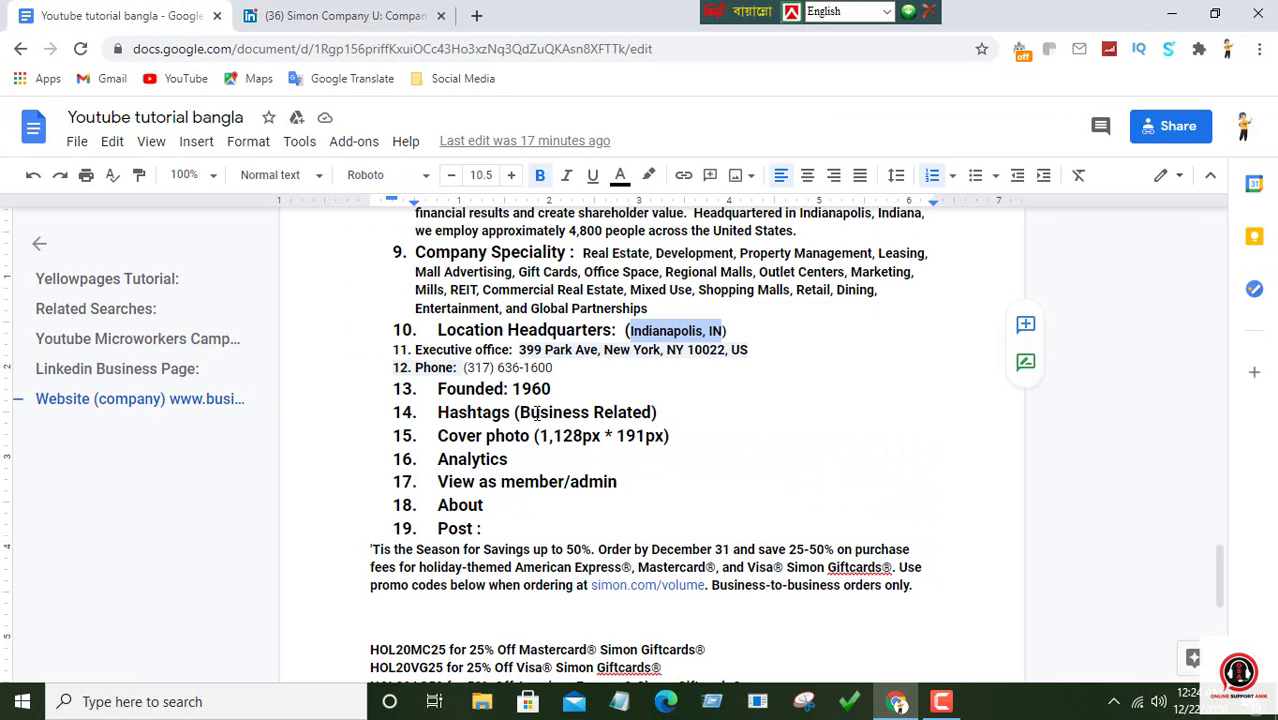
pyautogui.scroll(2, 536, 412)
pyautogui.scroll(-2, 536, 412)
pyautogui.scroll(-2, 536, 412)
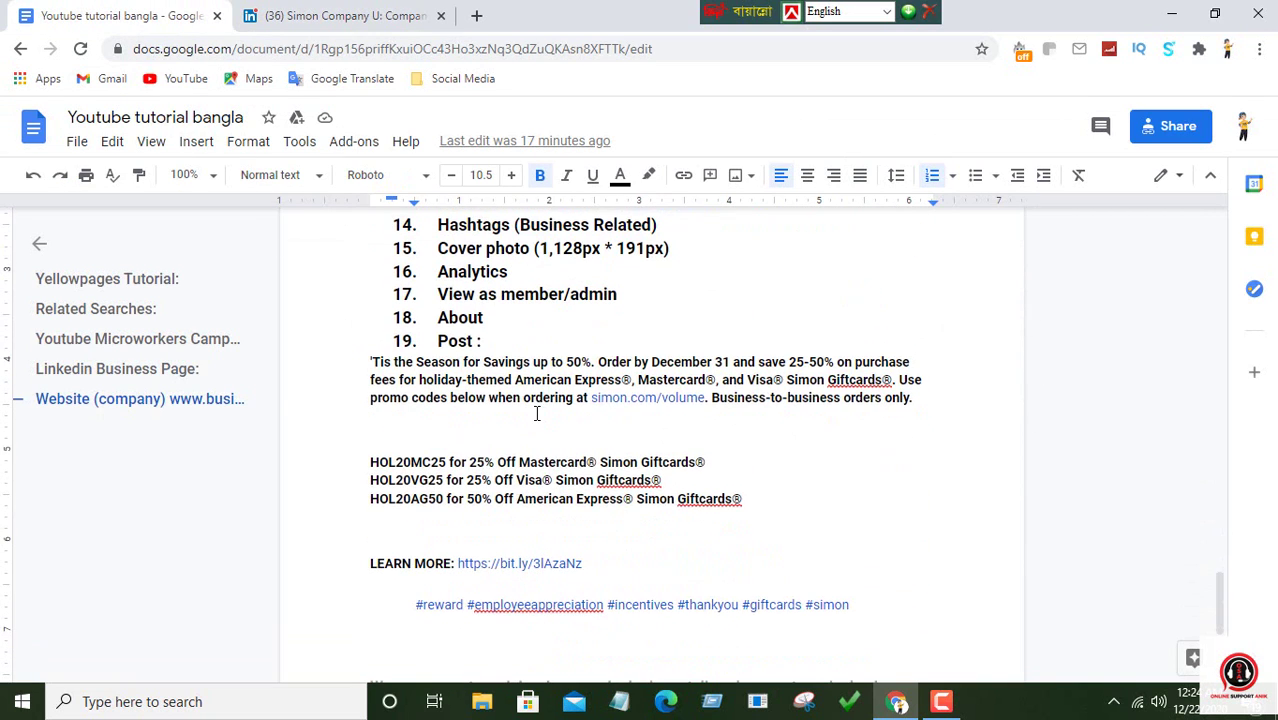
pyautogui.click(372, 362)
pyautogui.moveTo(417, 388); pyautogui.dragTo(888, 617)
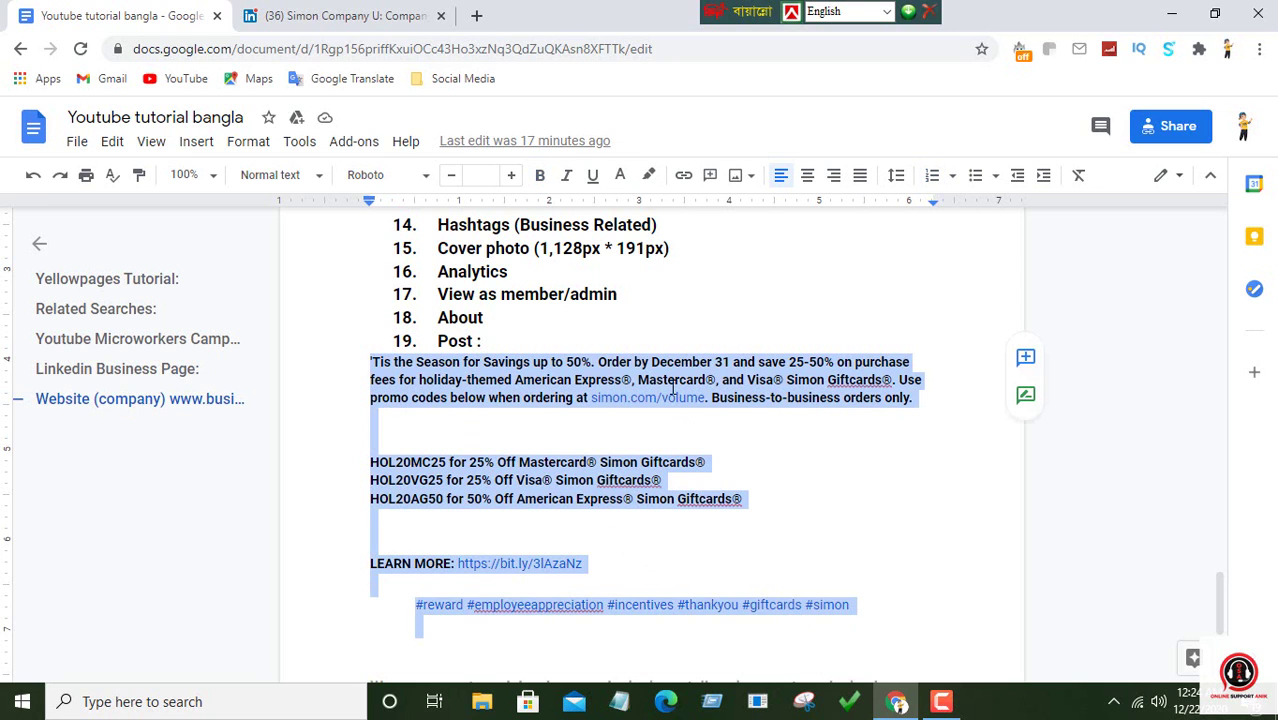
pyautogui.rightClick(668, 490)
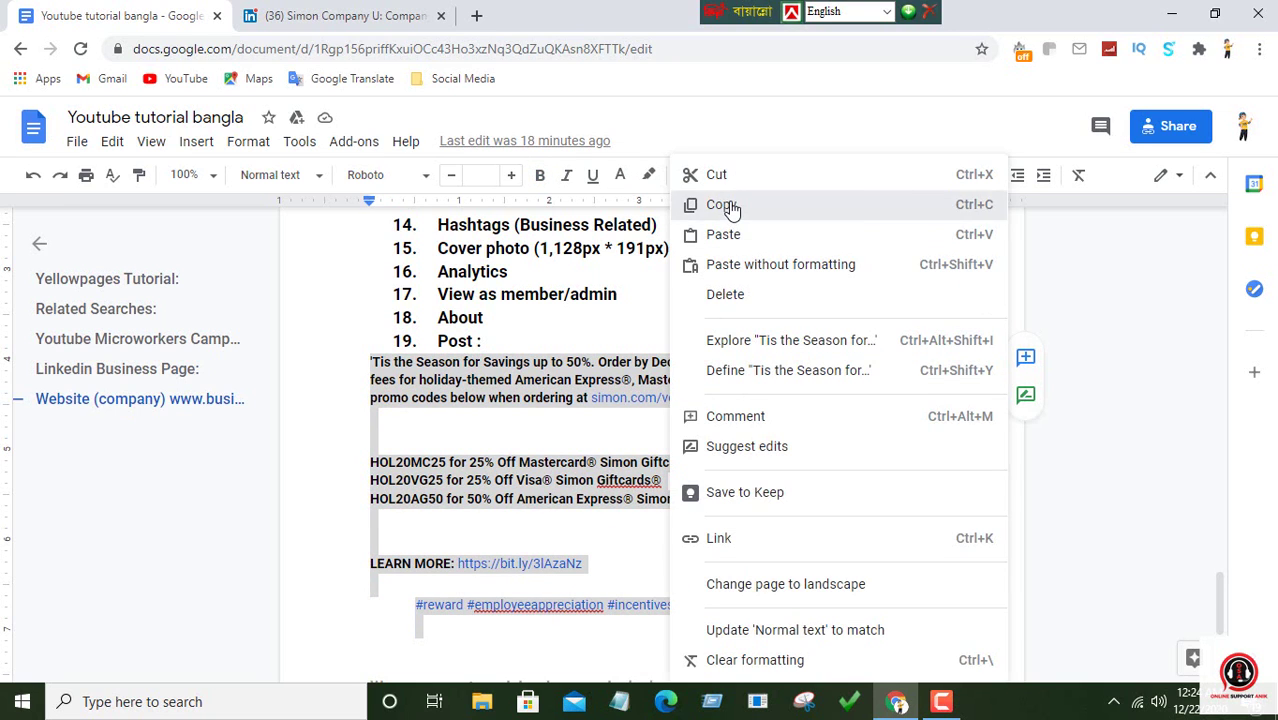
pyautogui.click(730, 206)
pyautogui.click(290, 14)
pyautogui.click(460, 270)
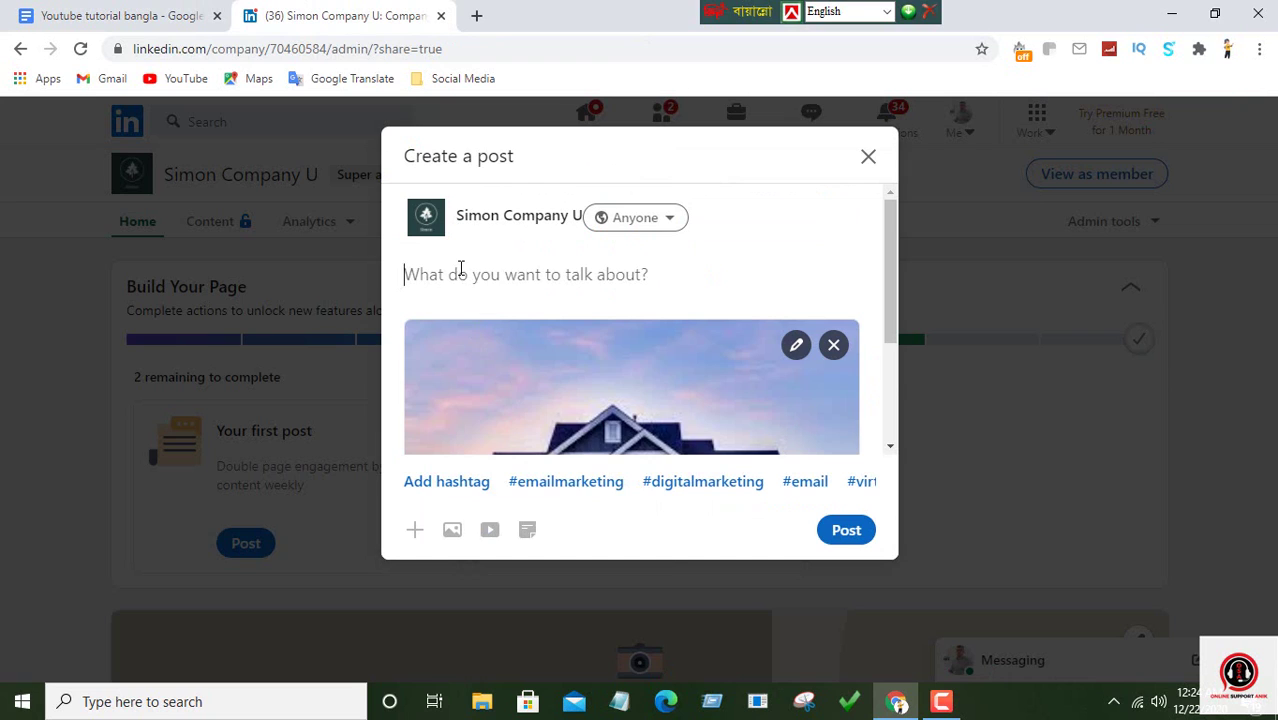
pyautogui.rightClick(474, 272)
pyautogui.click(516, 414)
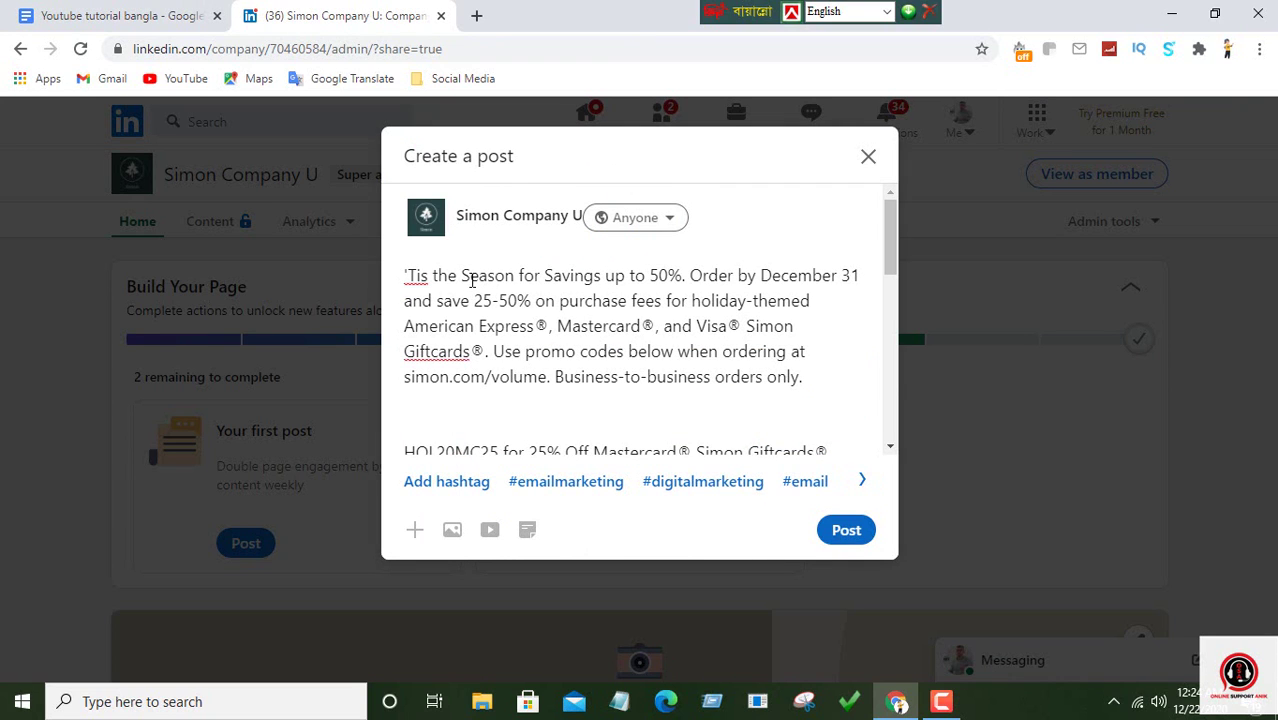
# - Review the holiday savings post's text, hashtags and attached photo, and publish it
pyautogui.scroll(-2, 633, 325)
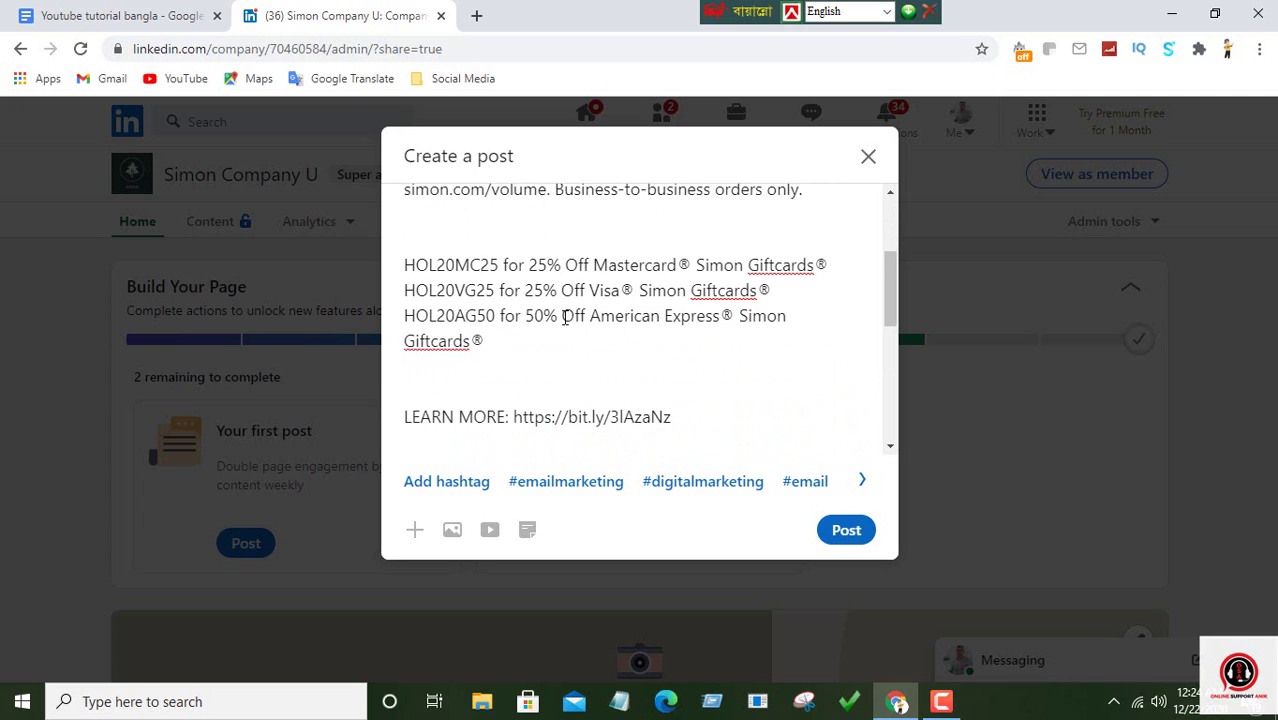
pyautogui.scroll(-2, 565, 318)
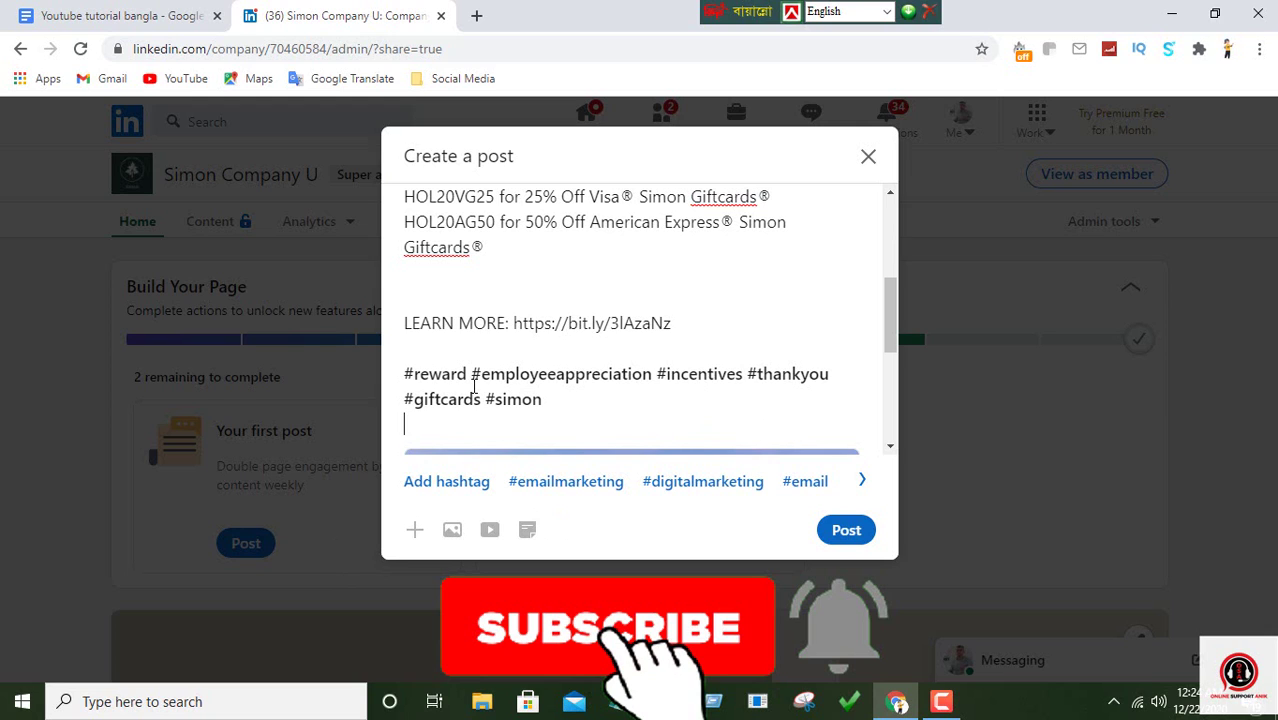
pyautogui.scroll(-5, 668, 396)
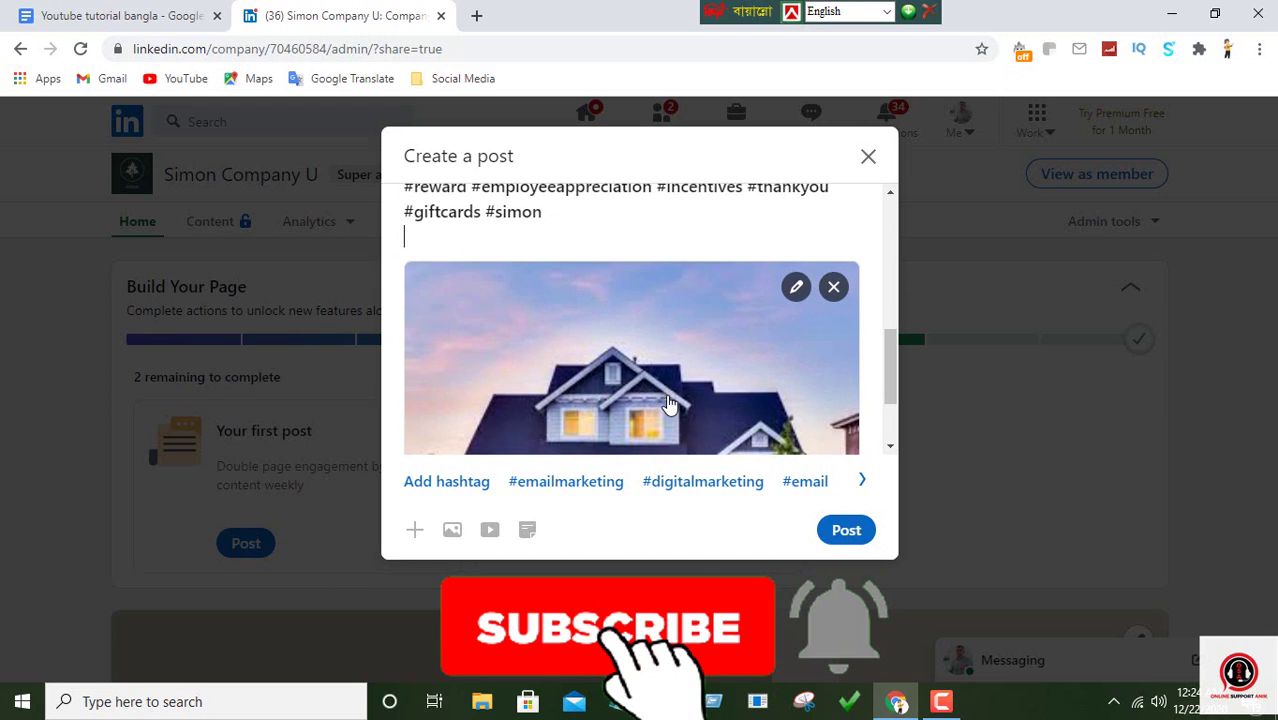
pyautogui.click(846, 535)
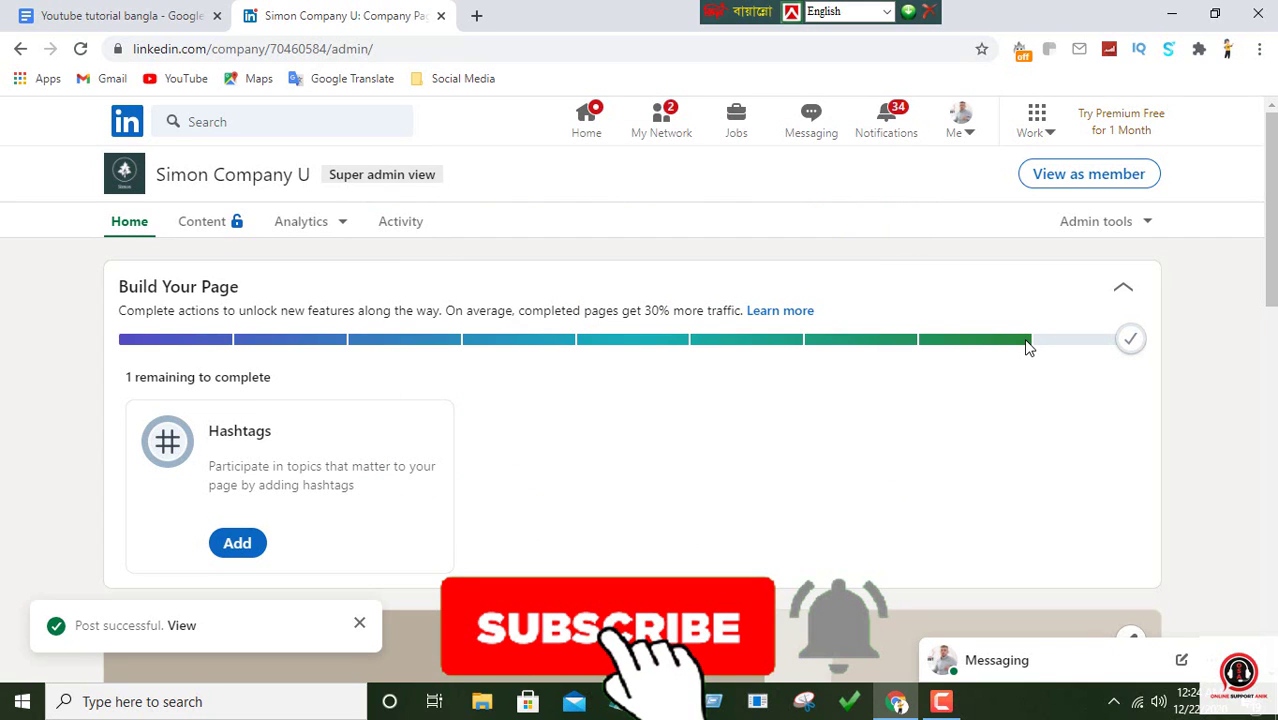
pyautogui.moveTo(1128, 345)
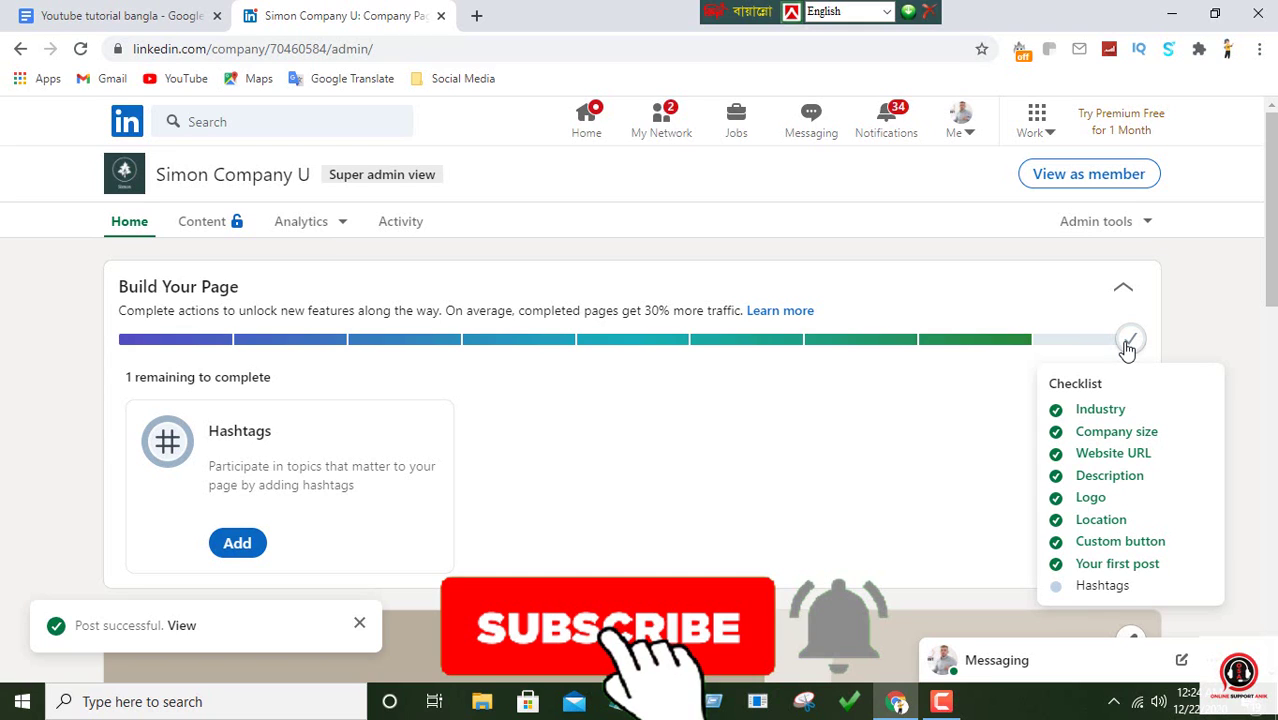
pyautogui.click(946, 704)
pyautogui.click(946, 704)
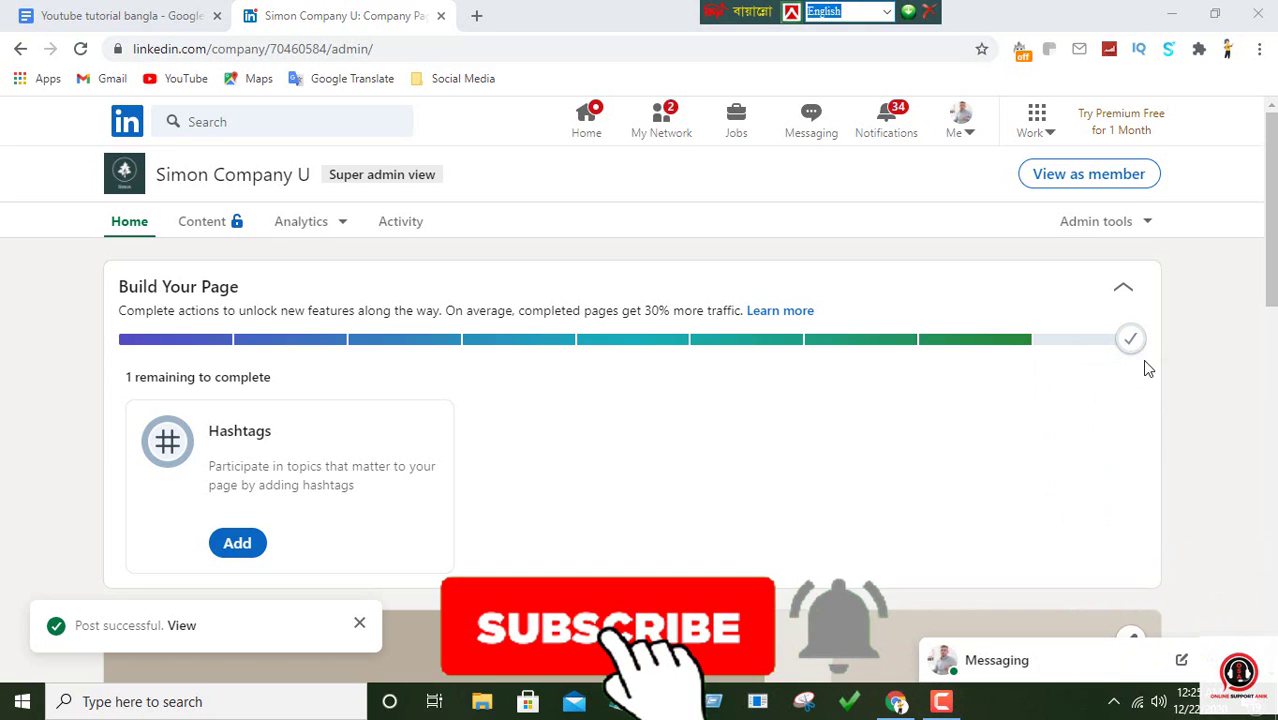
pyautogui.moveTo(1136, 340)
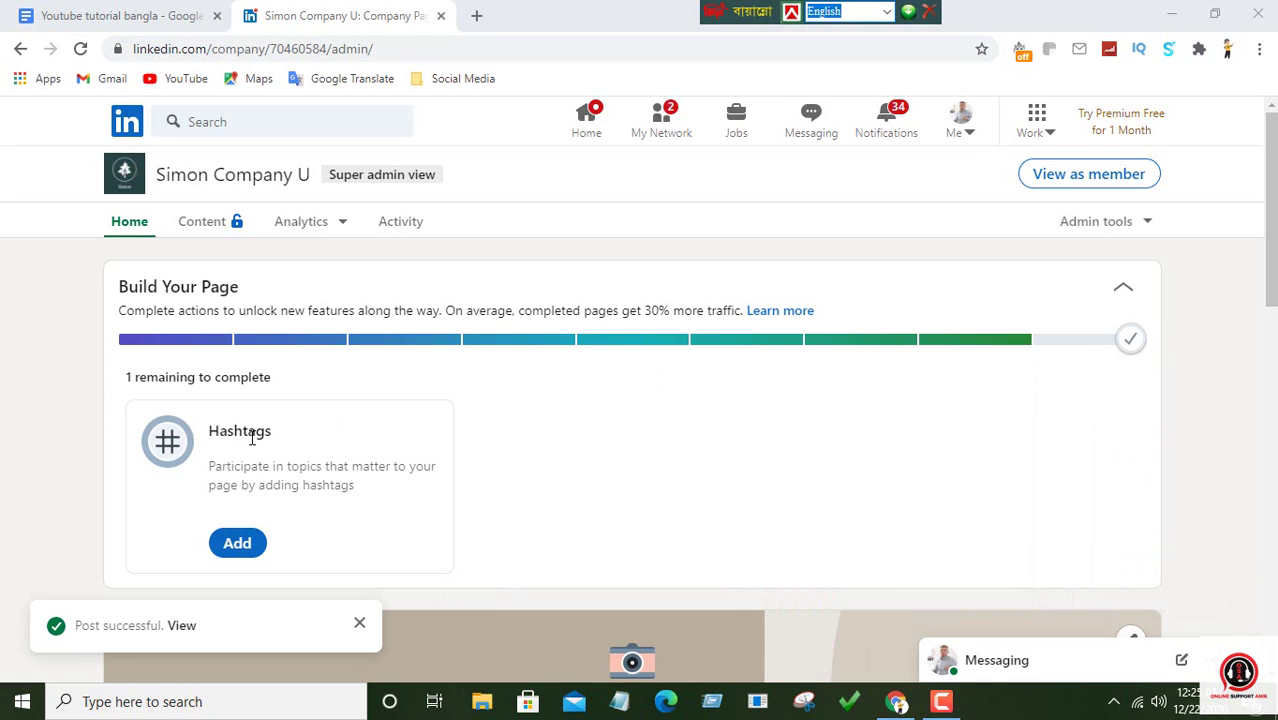
# - Start adding the page's hashtags and pick the suggested #simoncompanyu and #simoncompanyulife
pyautogui.click(238, 544)
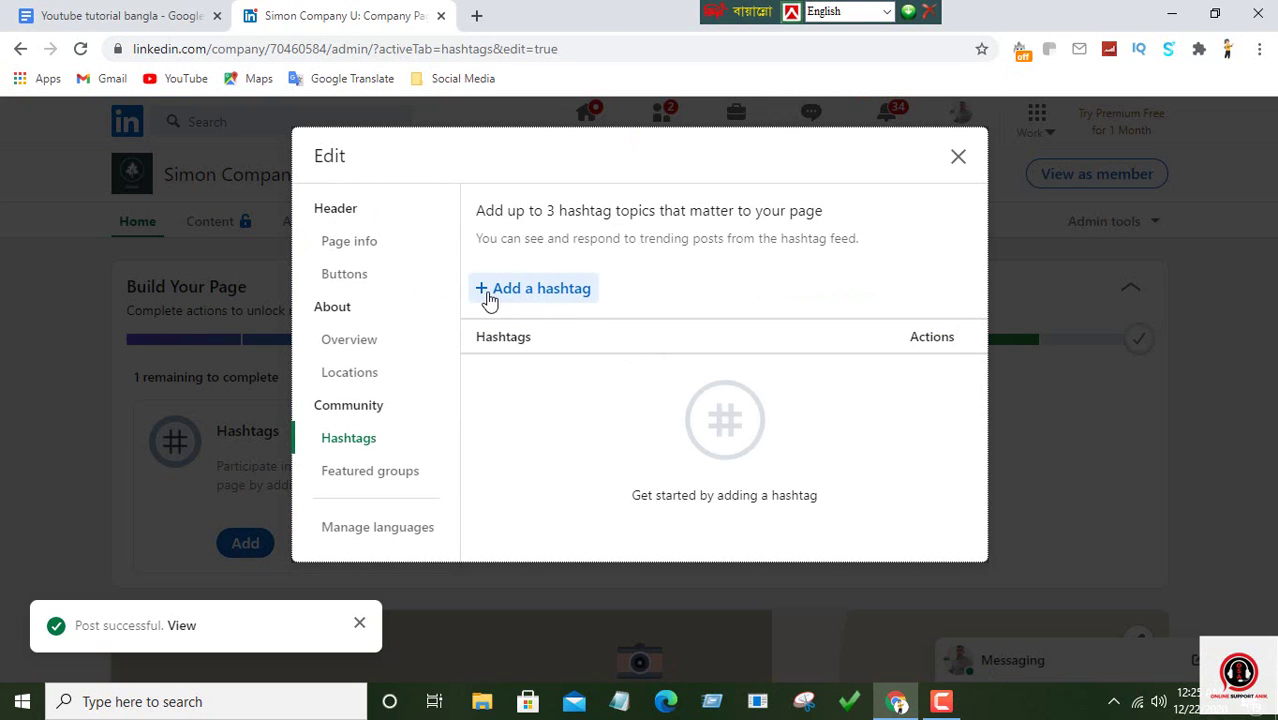
pyautogui.click(543, 292)
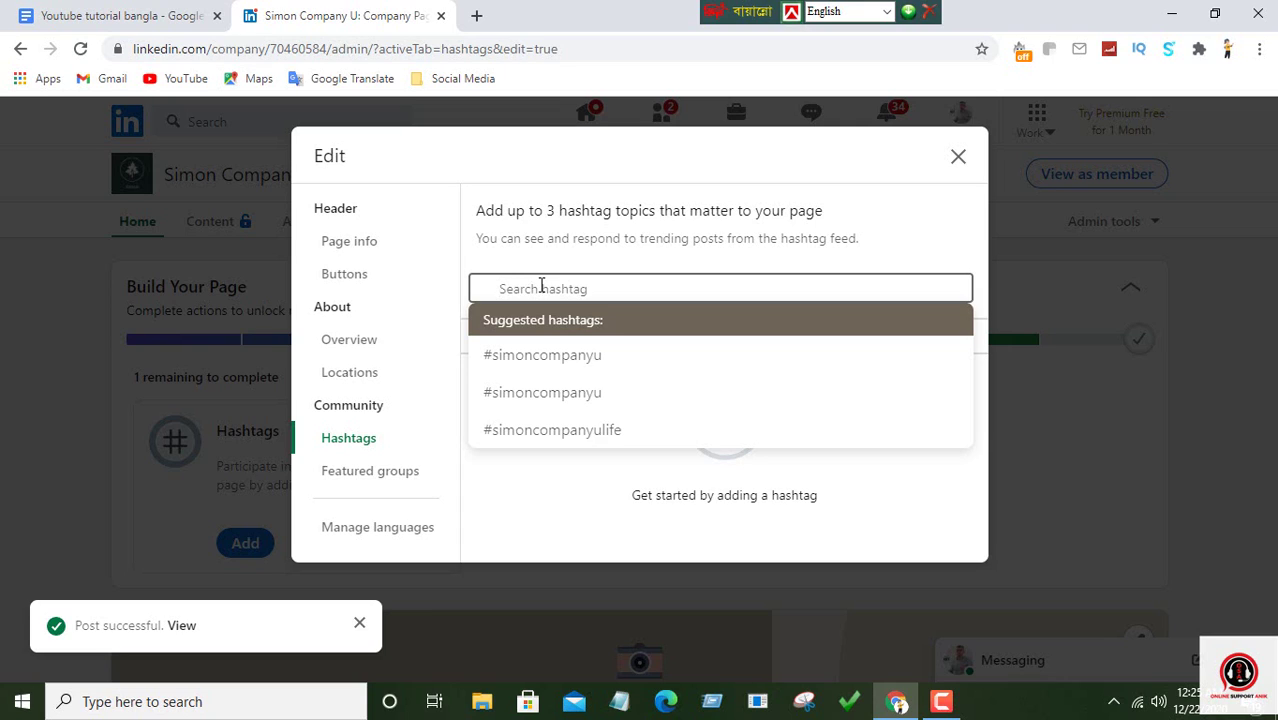
pyautogui.click(577, 357)
pyautogui.click(583, 288)
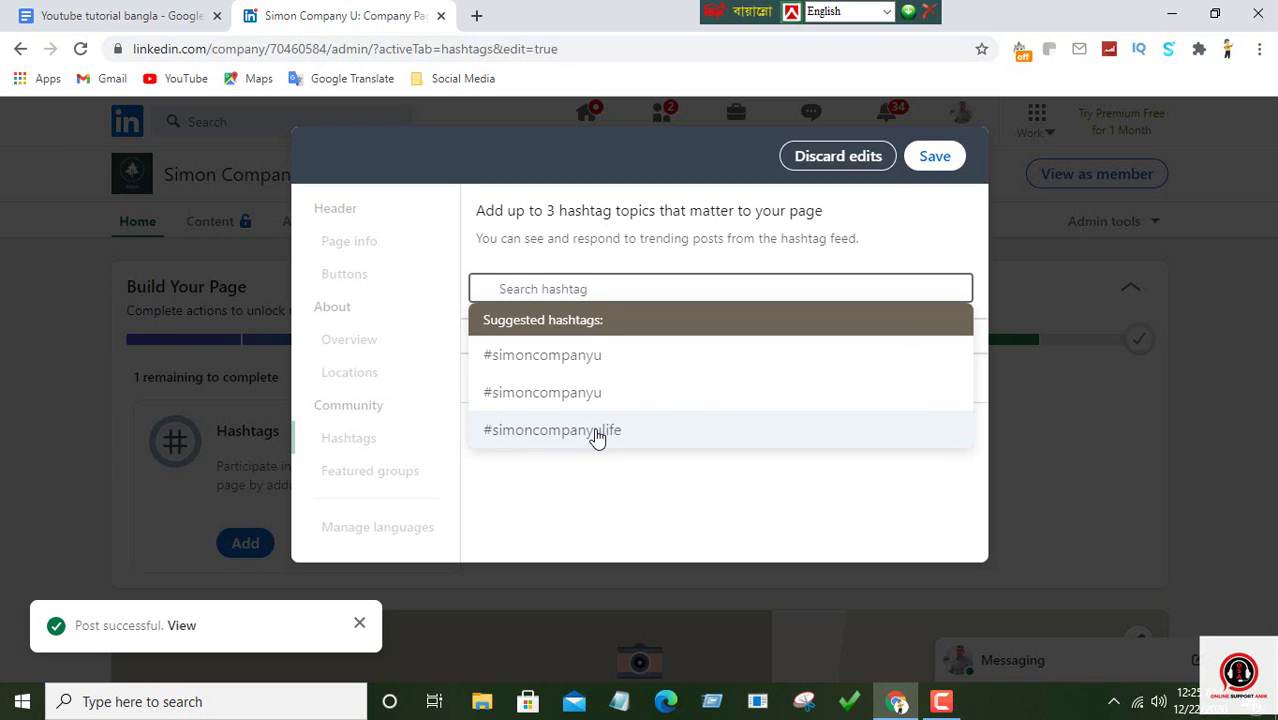
pyautogui.click(597, 436)
# - Add #realestate as the third hashtag, save the hashtags and close the page editor
pyautogui.click(566, 288)
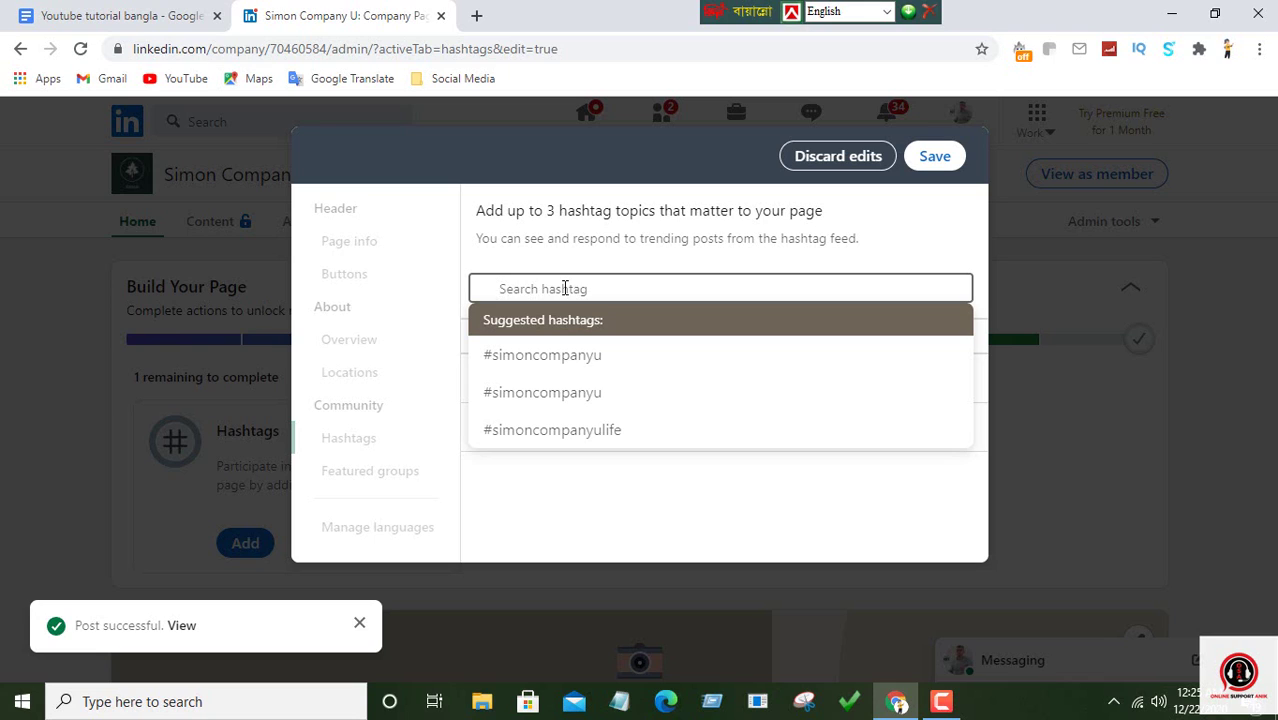
pyautogui.write('#')
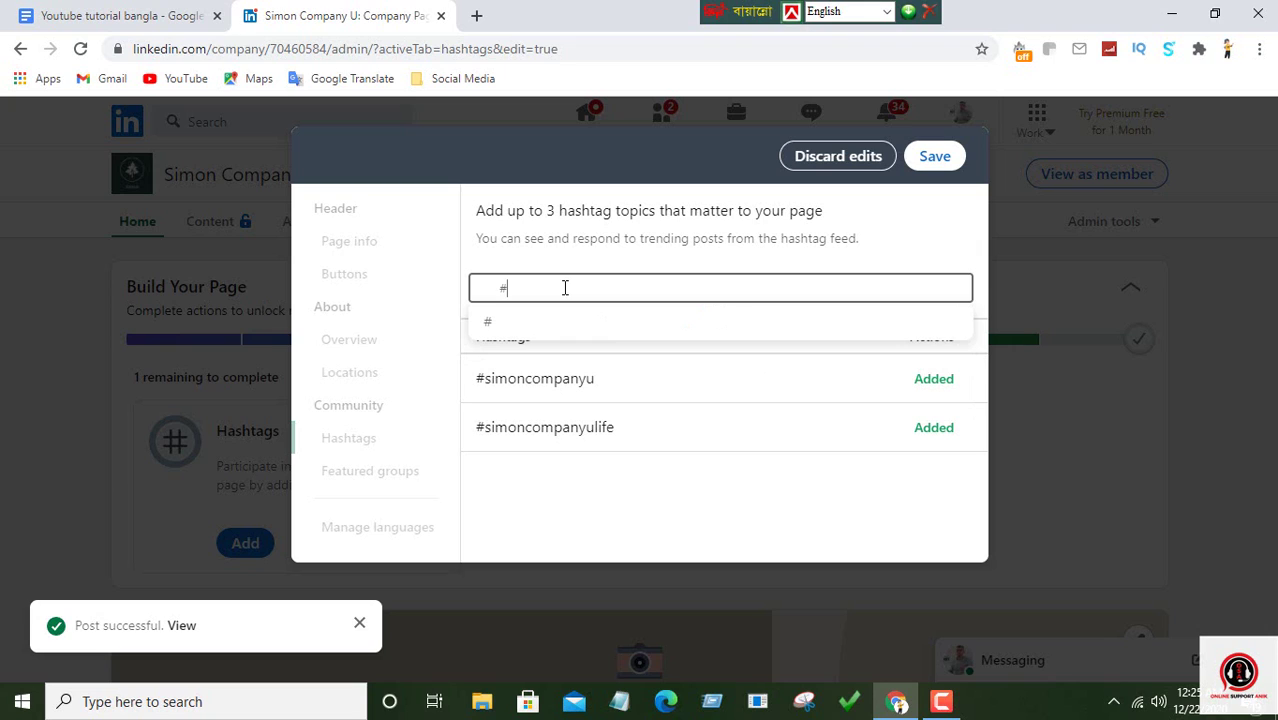
pyautogui.write('ea')
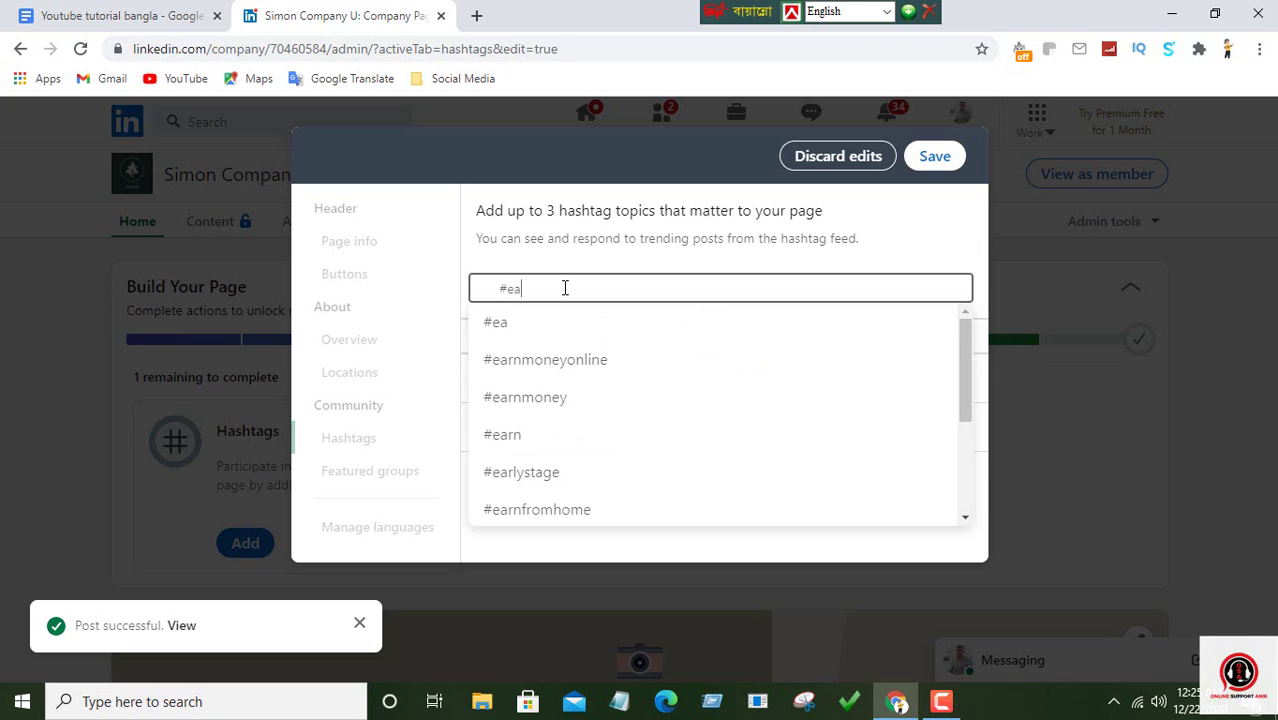
pyautogui.press('BackSpace')
pyautogui.press('BackSpace')
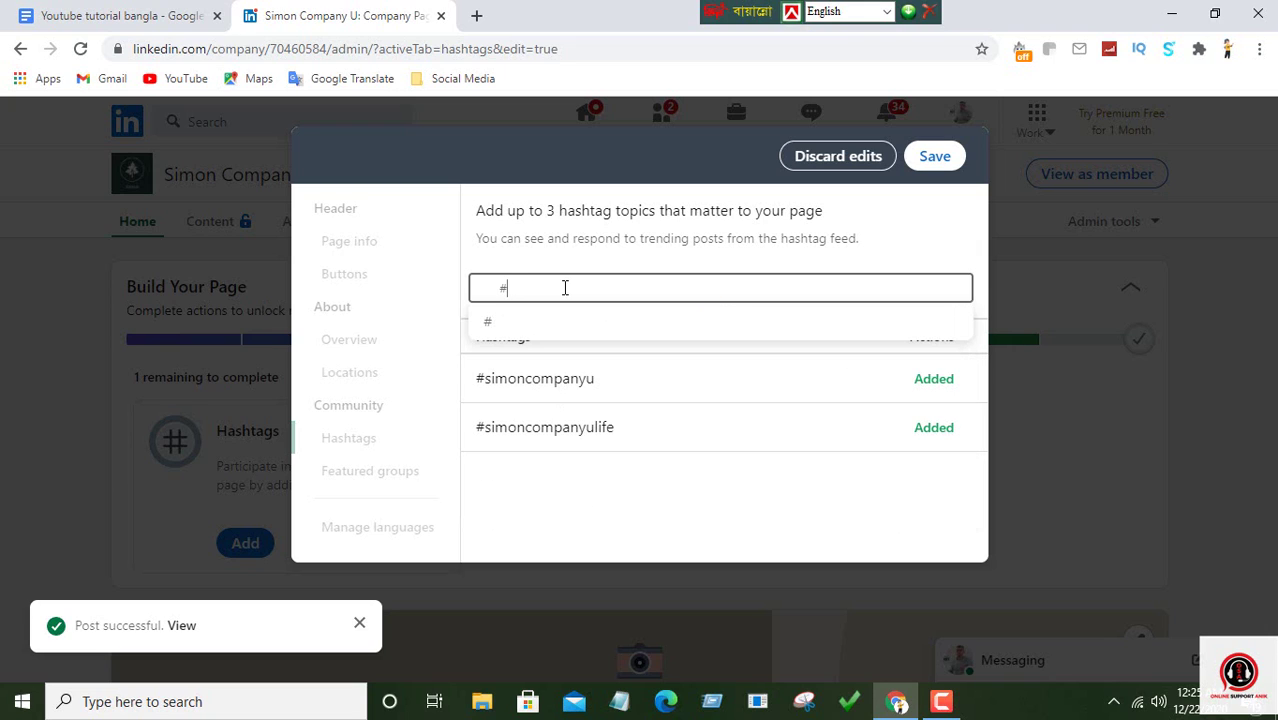
pyautogui.write('re')
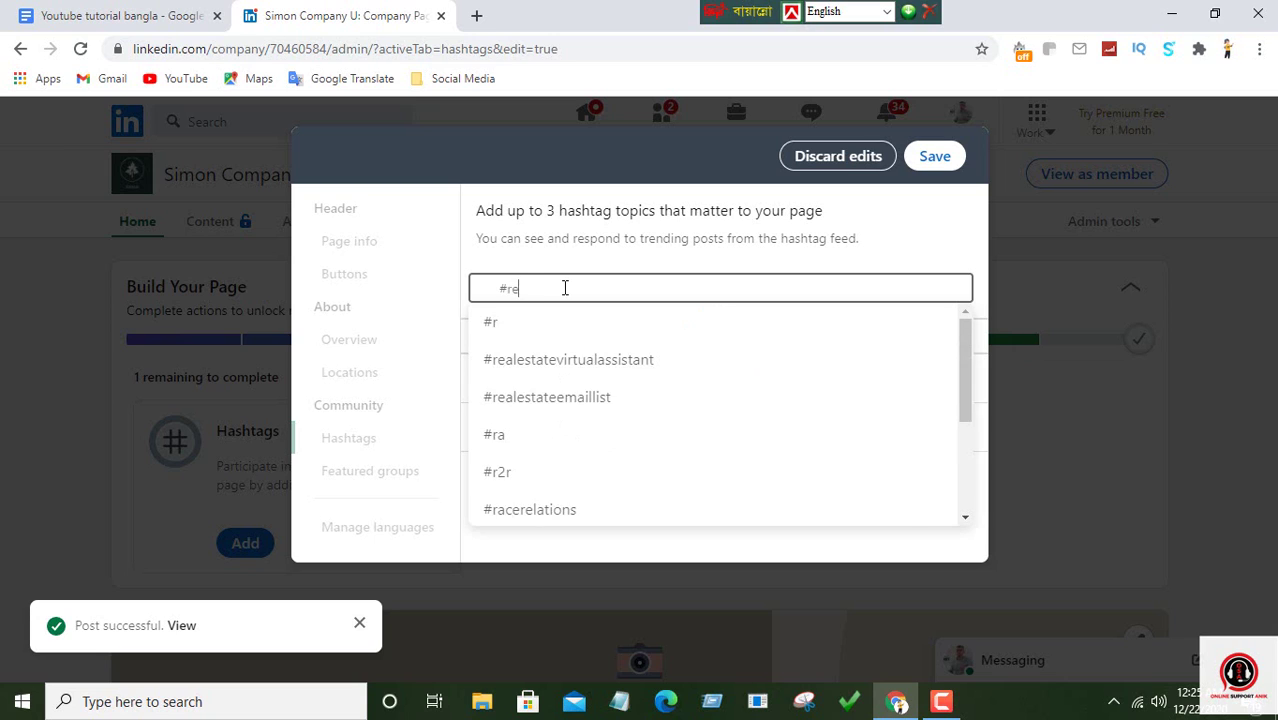
pyautogui.write('al')
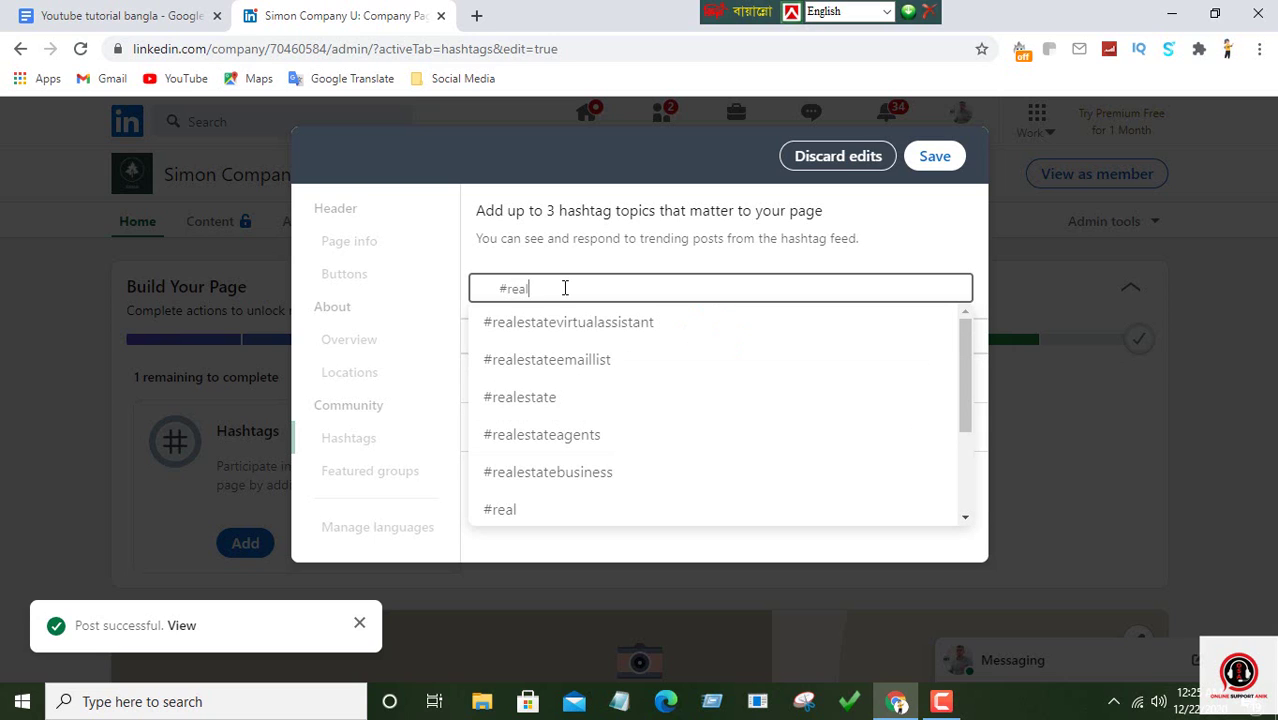
pyautogui.click(539, 401)
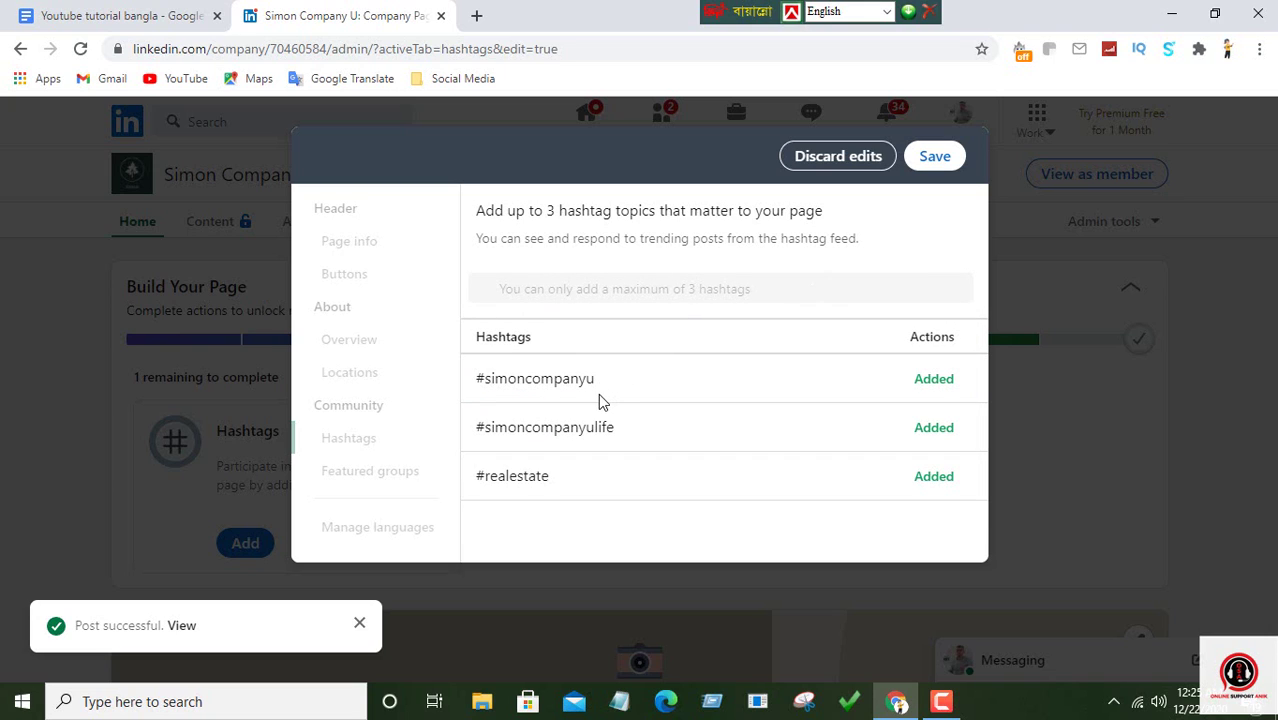
pyautogui.click(945, 160)
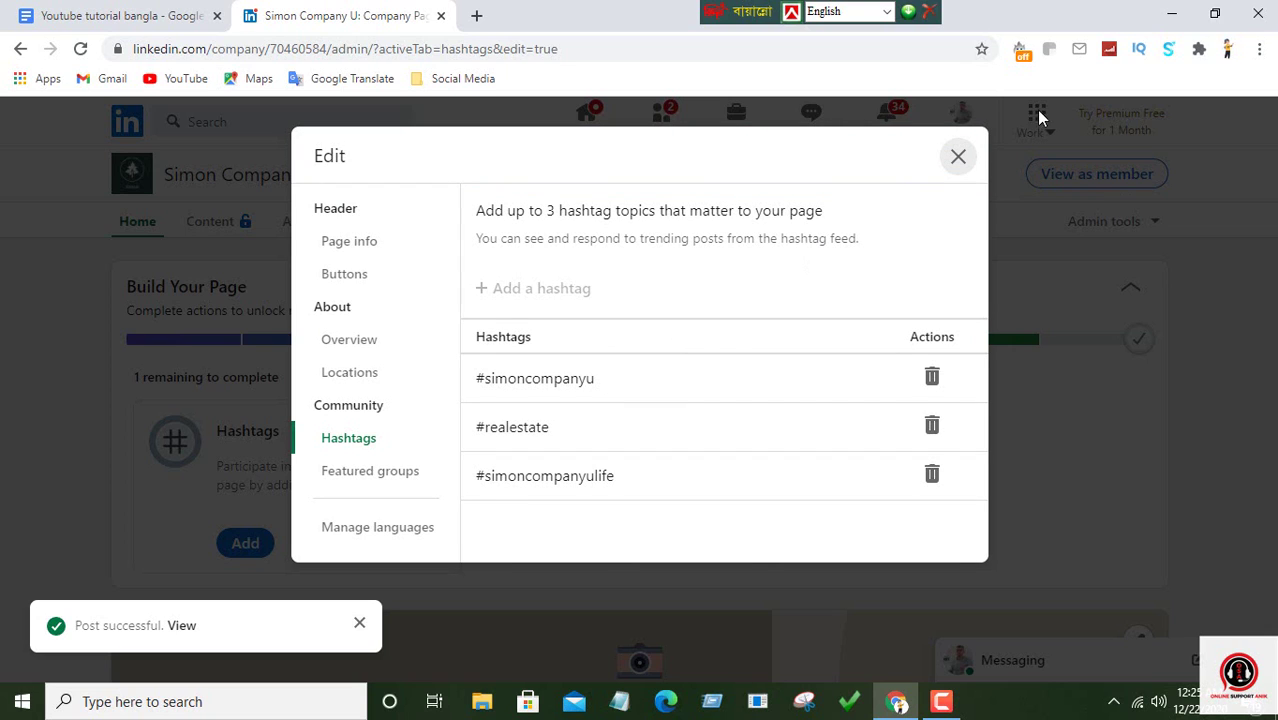
pyautogui.click(955, 157)
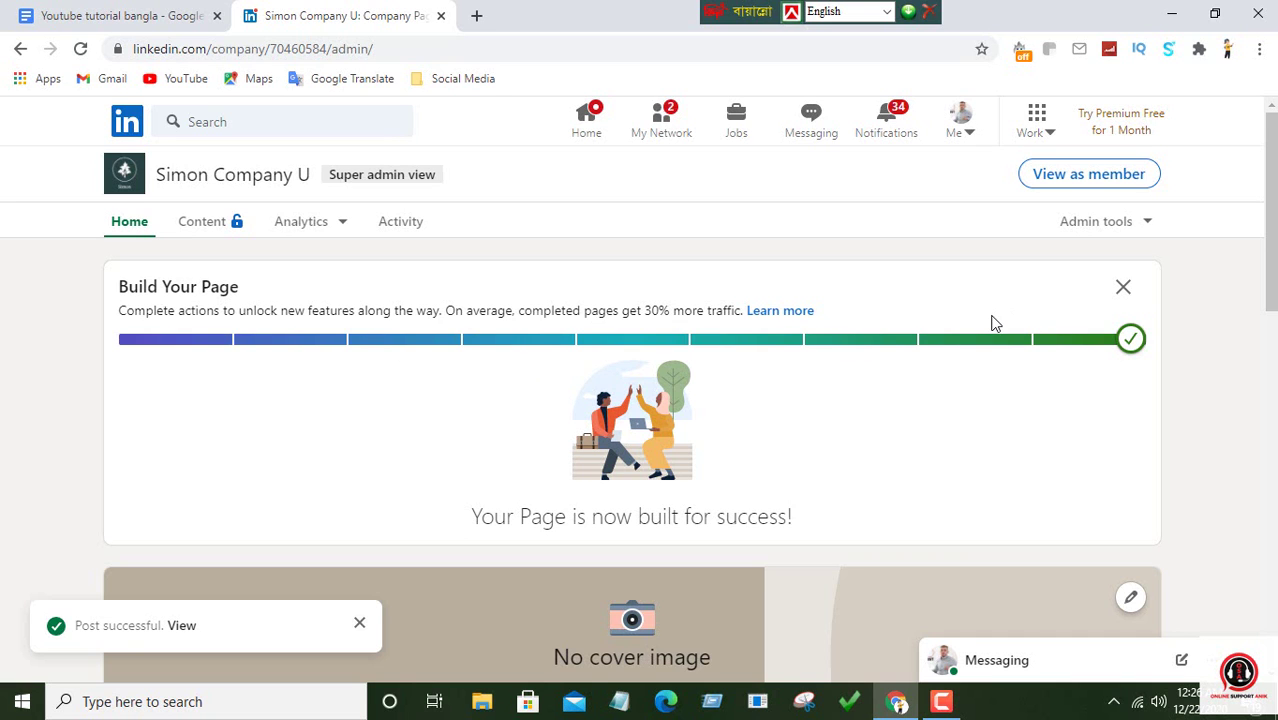
# - Look over the company page from the Build Your Page section down to the updates
pyautogui.scroll(-3, 990, 322)
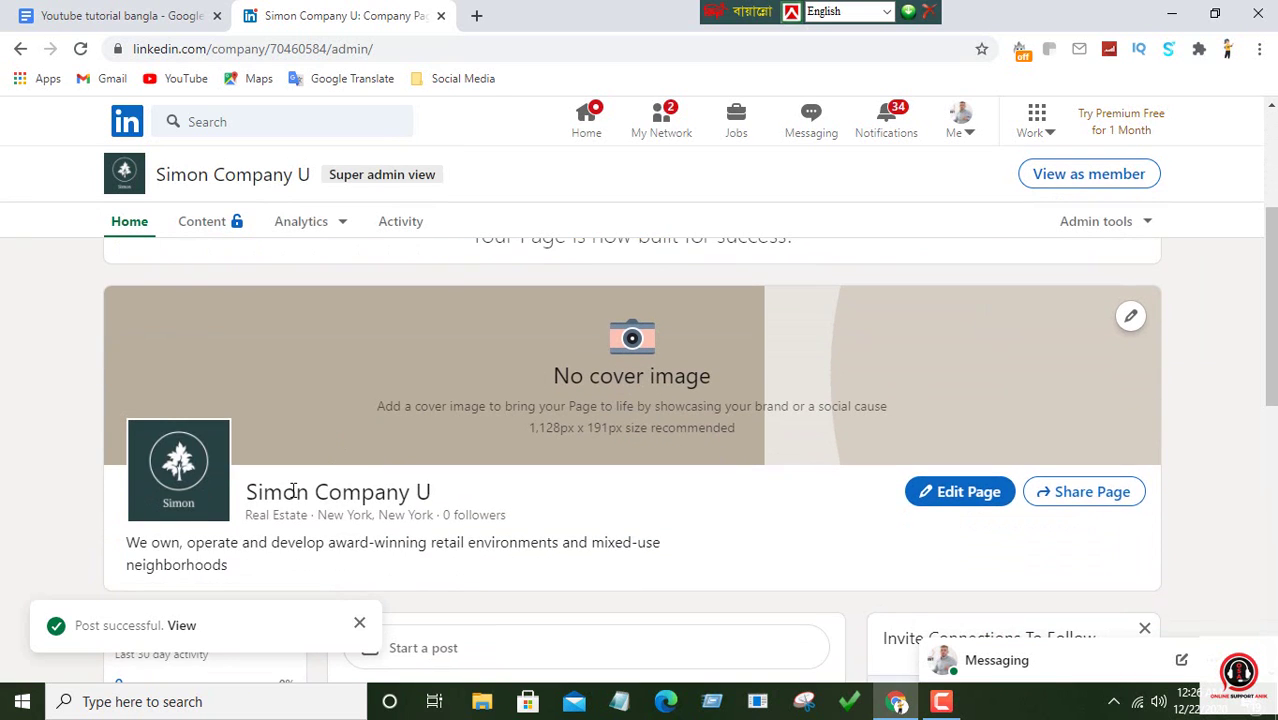
pyautogui.scroll(-2, 290, 490)
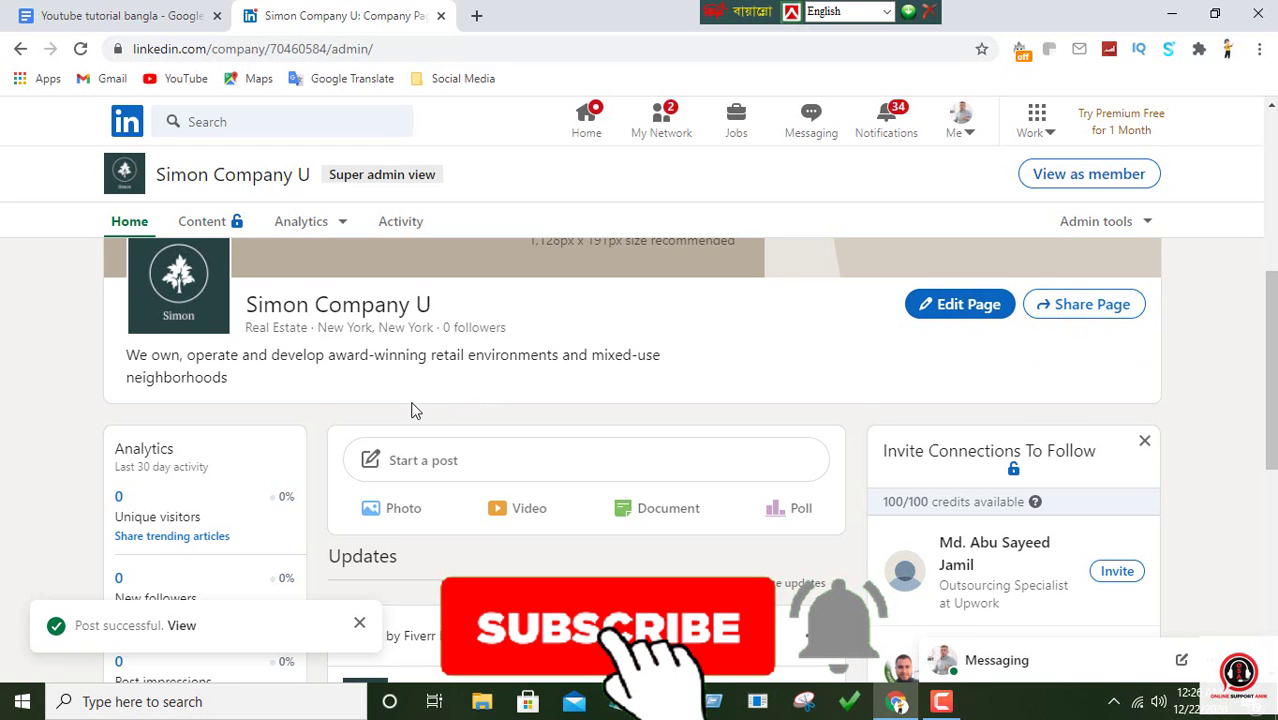
pyautogui.scroll(-2, 408, 400)
pyautogui.scroll(2, 218, 344)
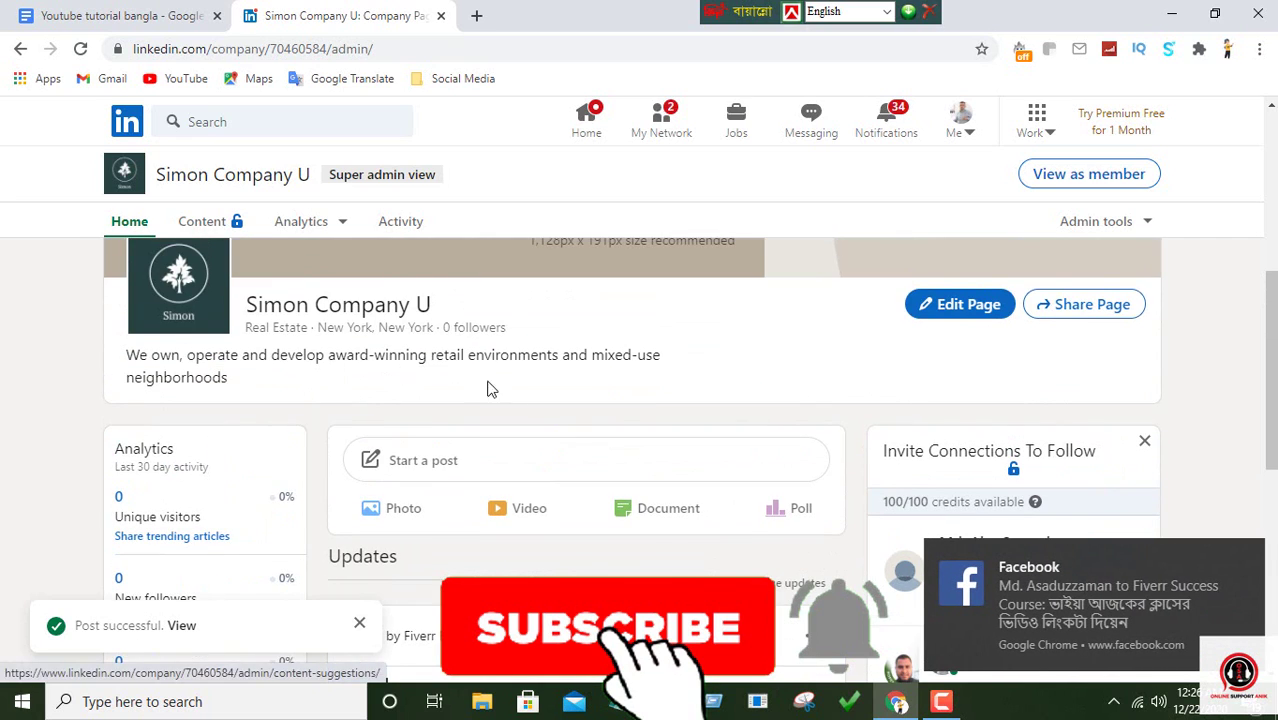
pyautogui.scroll(4, 1190, 510)
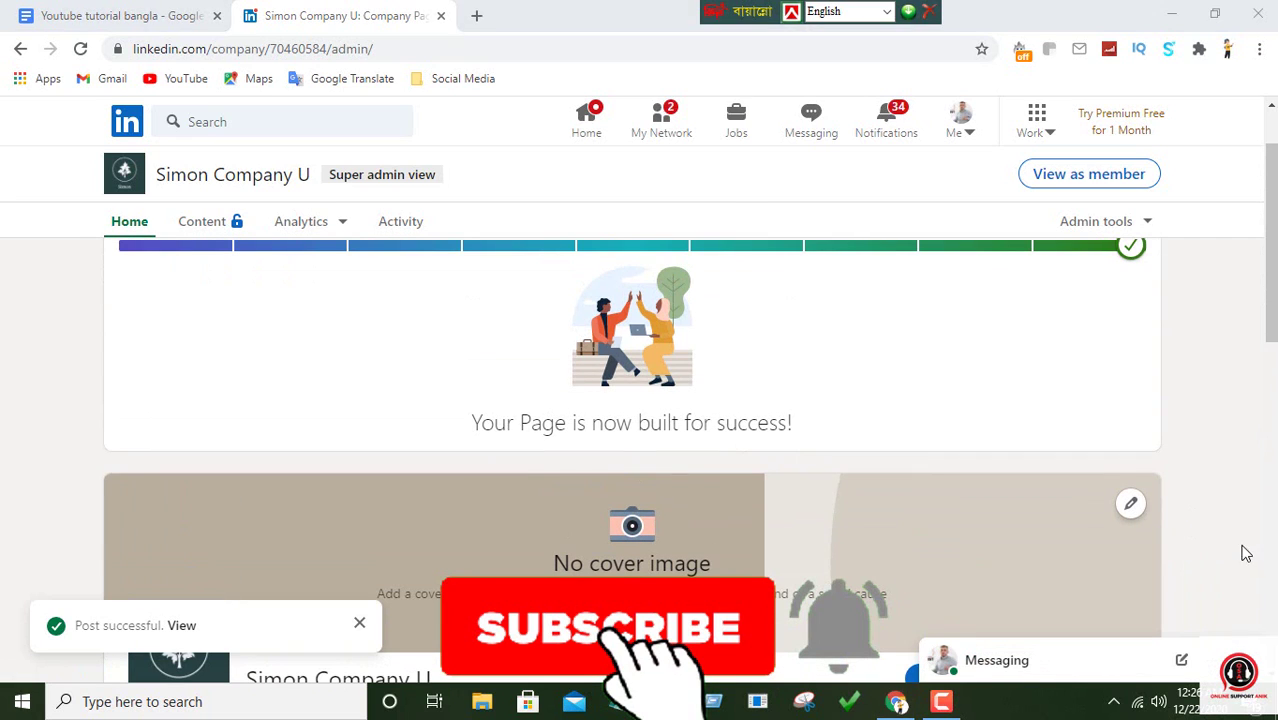
pyautogui.scroll(1, 779, 413)
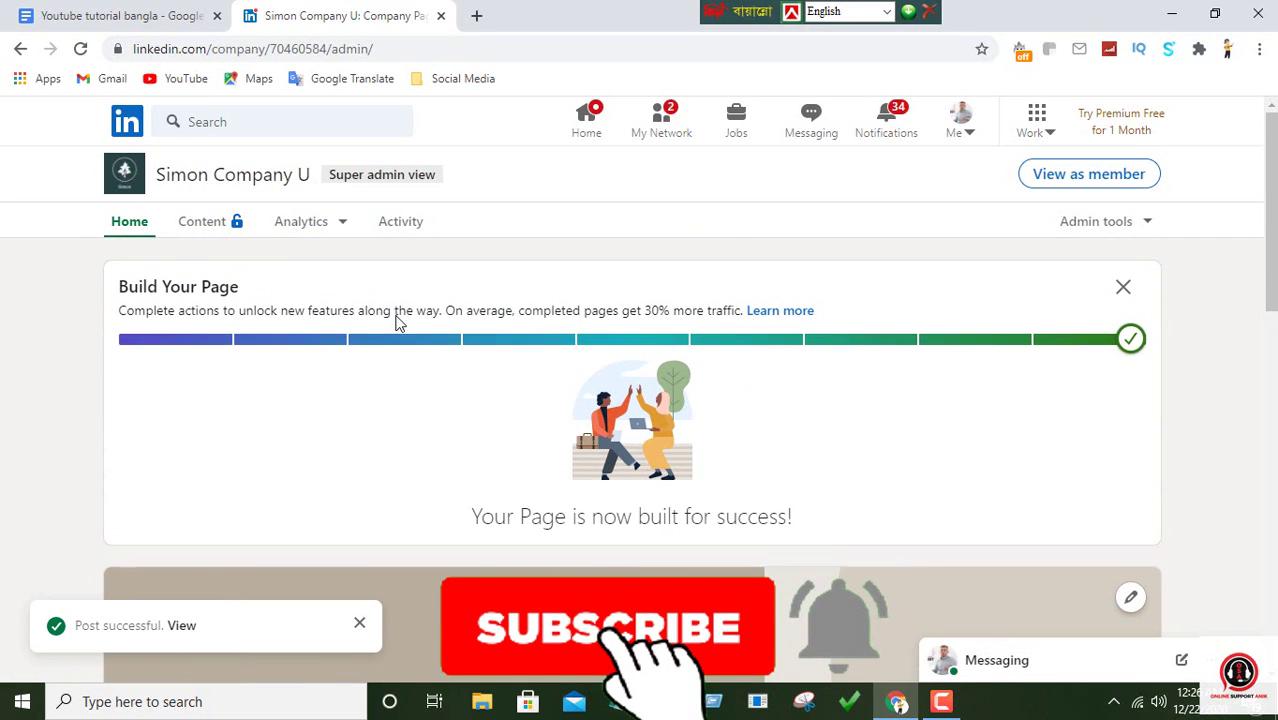
# - Upload the image "2" from the Desktop folder as the page's cover image and save it
pyautogui.scroll(-2, 362, 394)
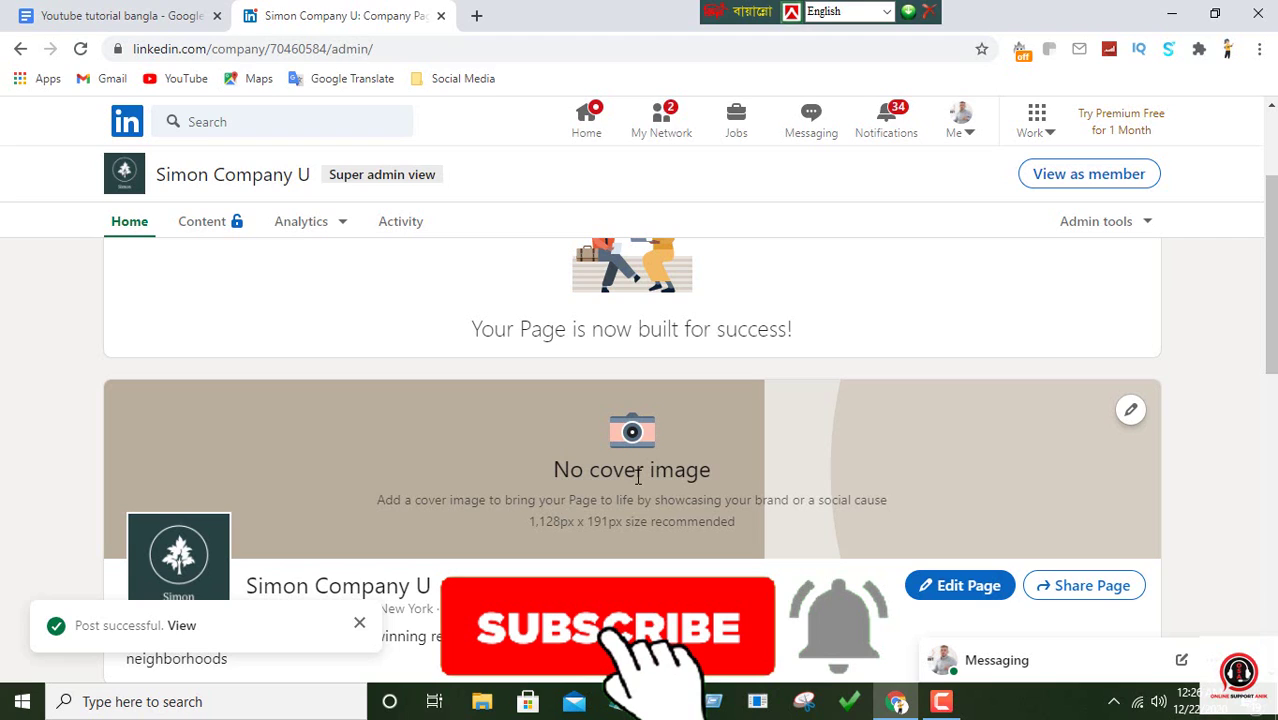
pyautogui.click(1134, 418)
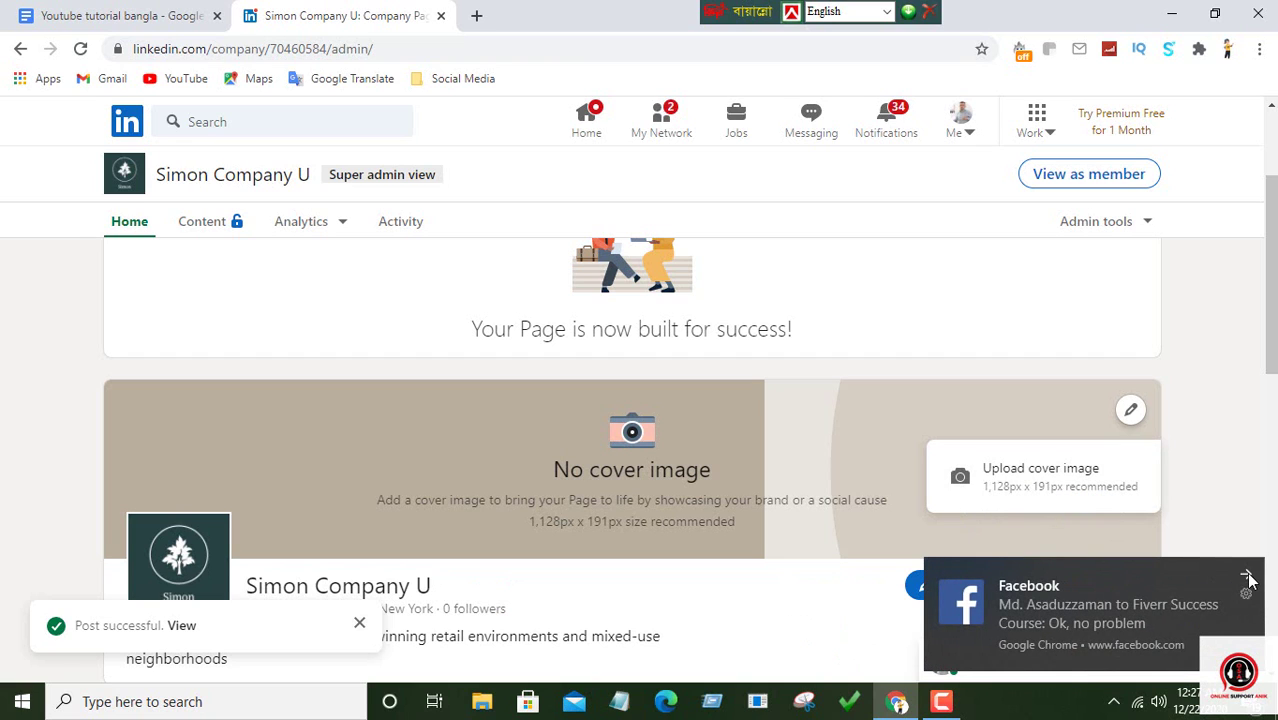
pyautogui.click(1249, 580)
pyautogui.click(1132, 411)
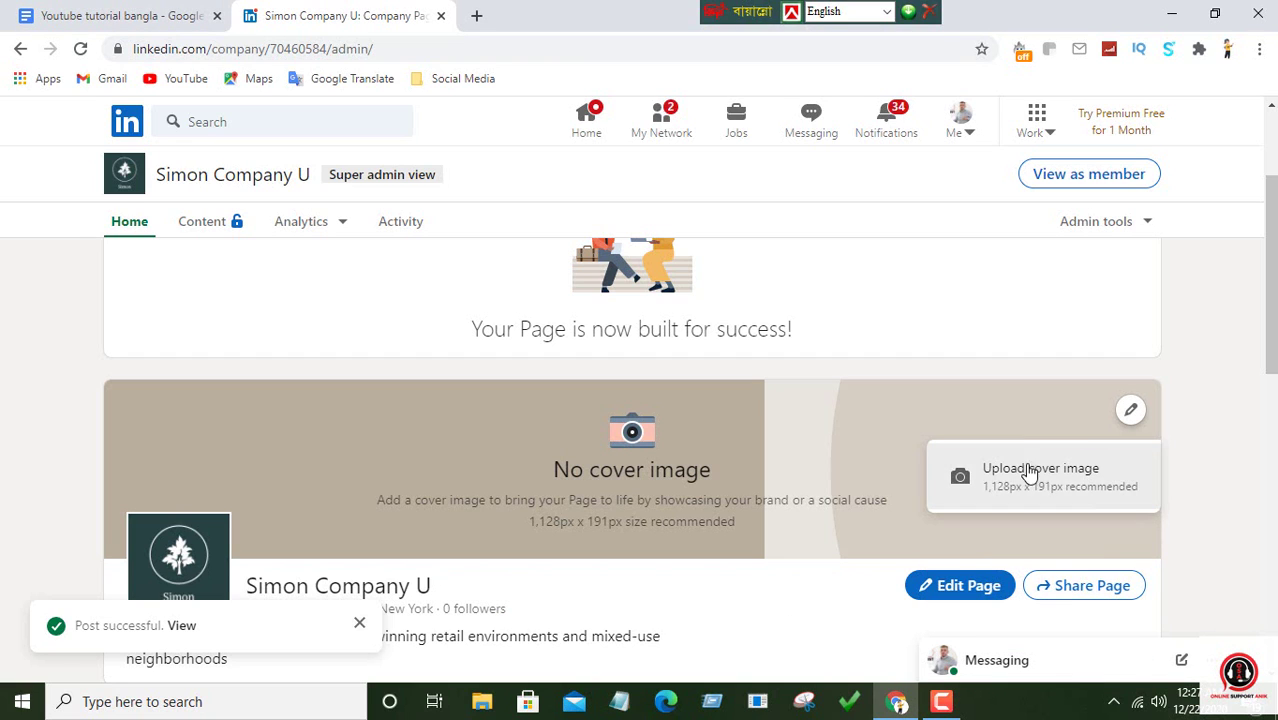
pyautogui.click(1009, 468)
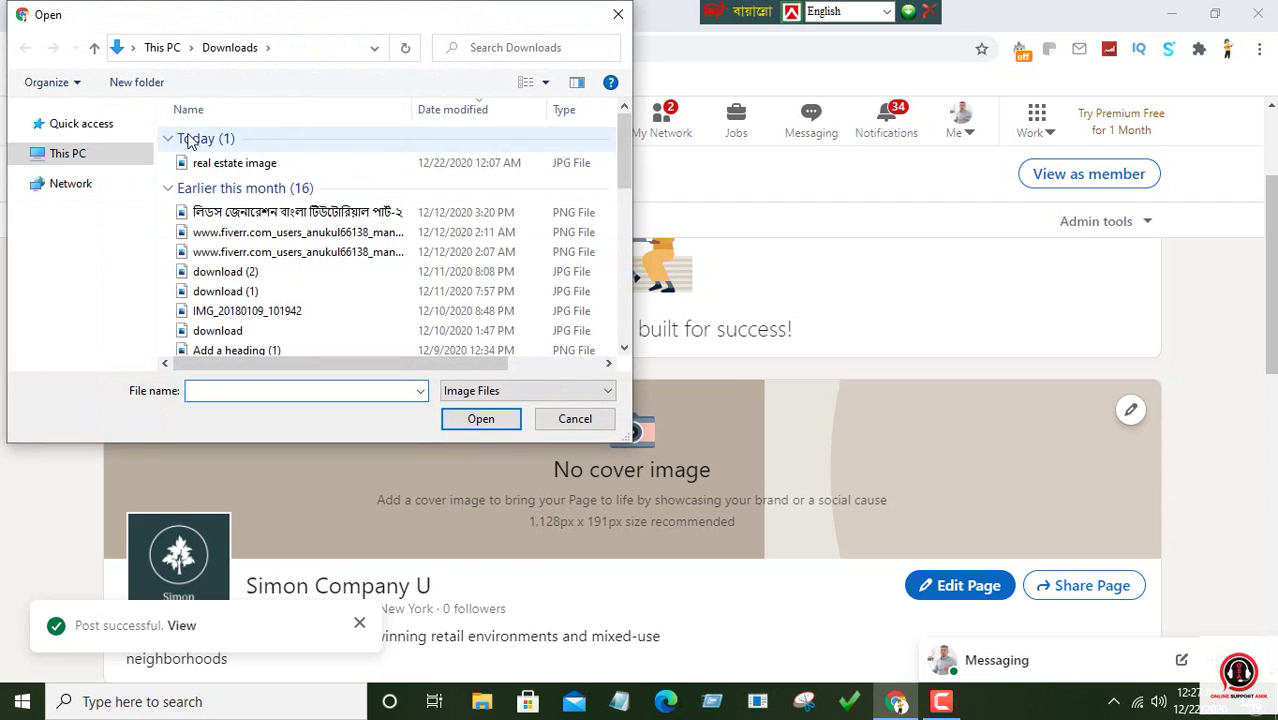
pyautogui.click(94, 47)
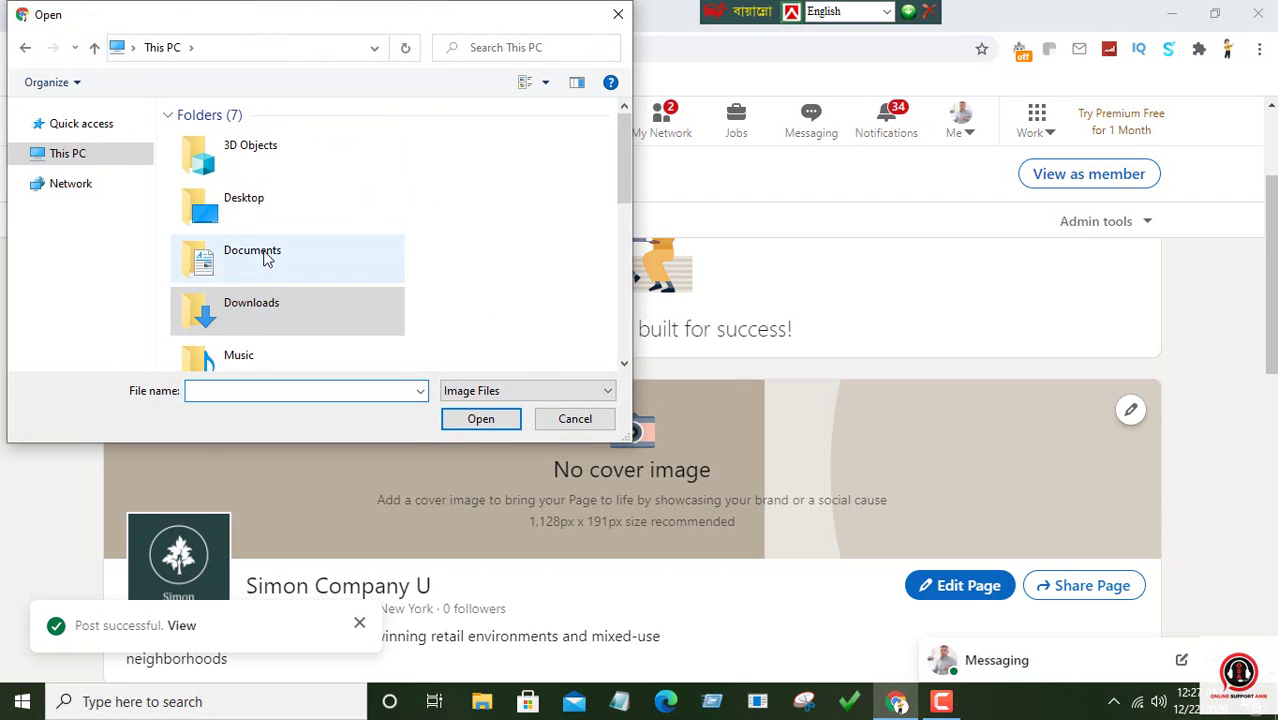
pyautogui.doubleClick(258, 201)
pyautogui.click(218, 136)
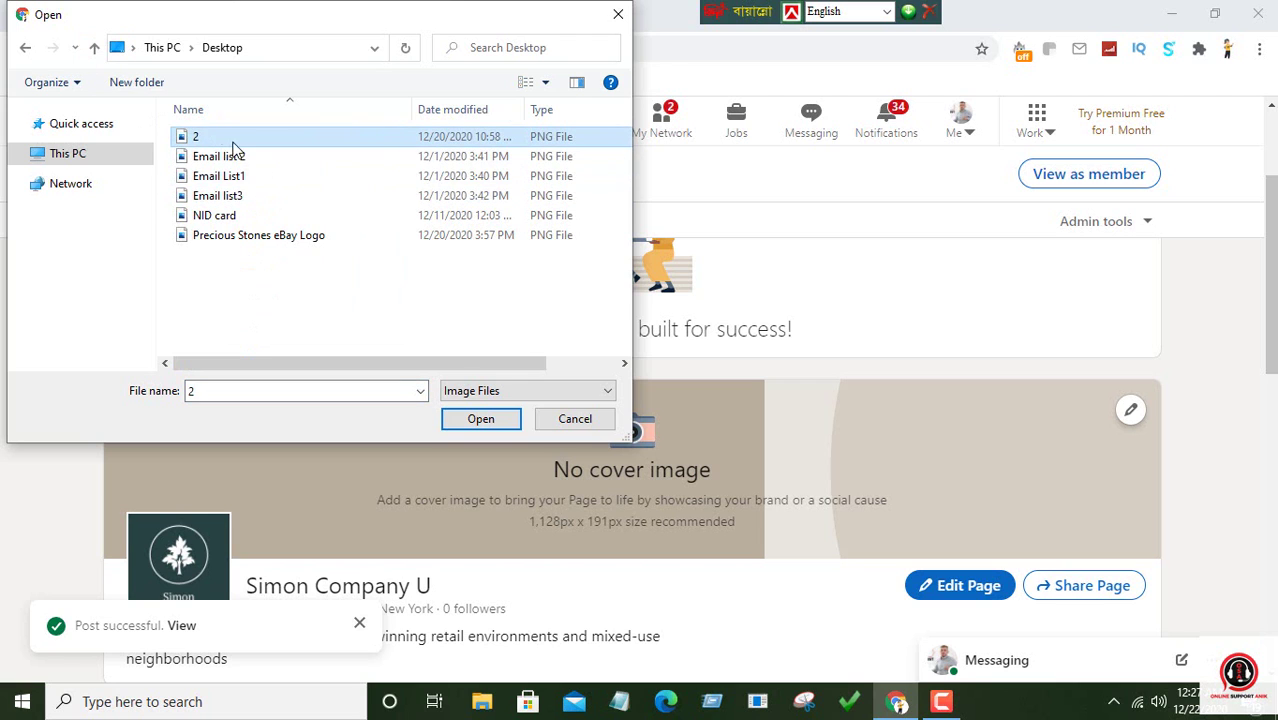
pyautogui.click(483, 420)
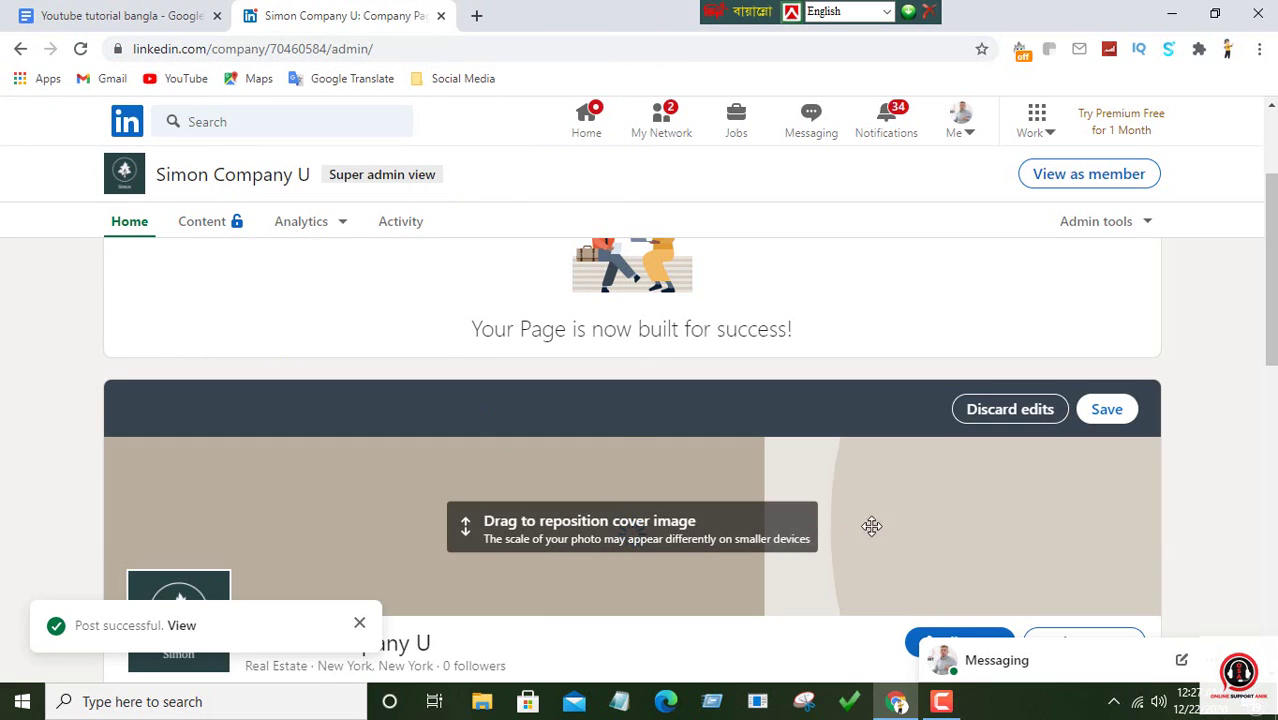
pyautogui.scroll(-1, 888, 516)
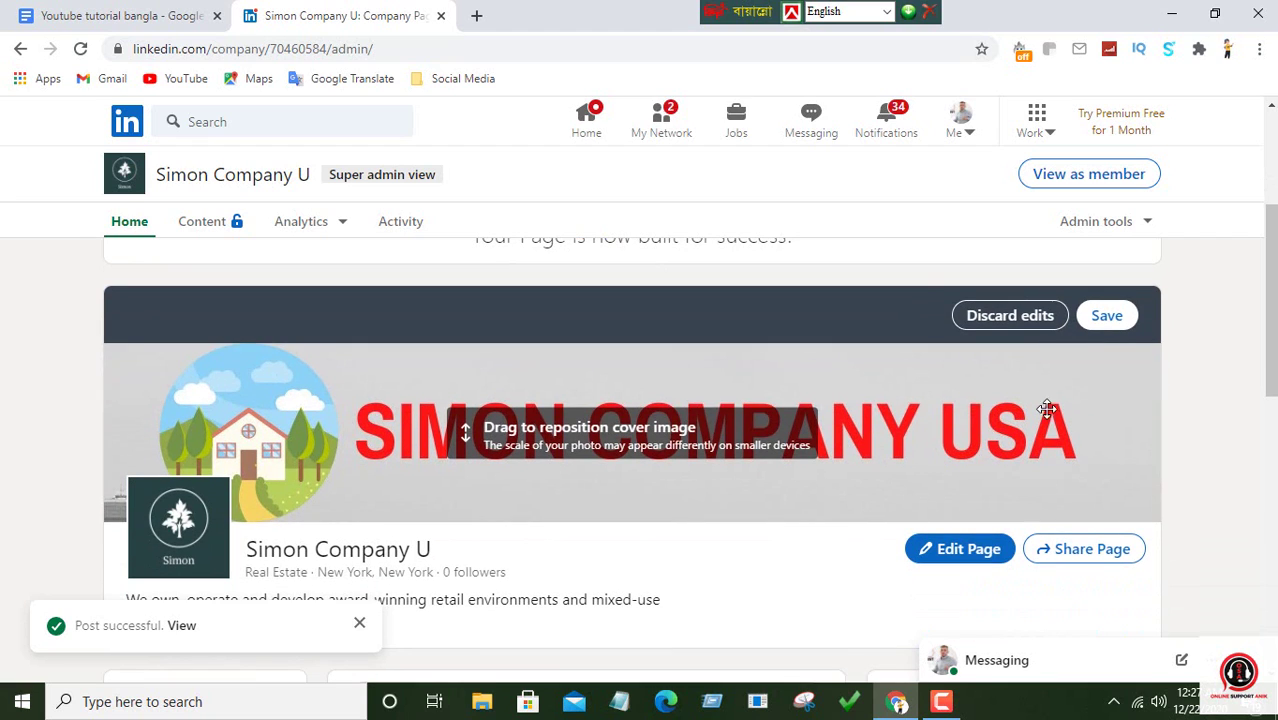
pyautogui.click(1106, 317)
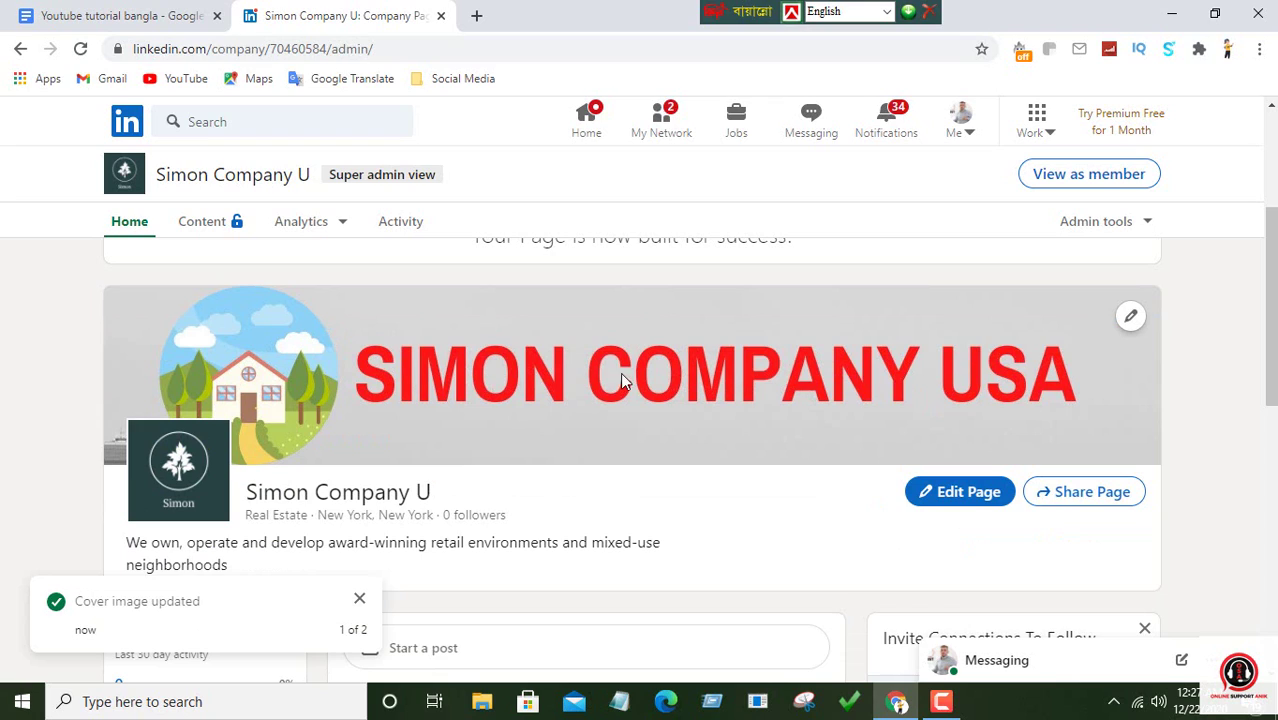